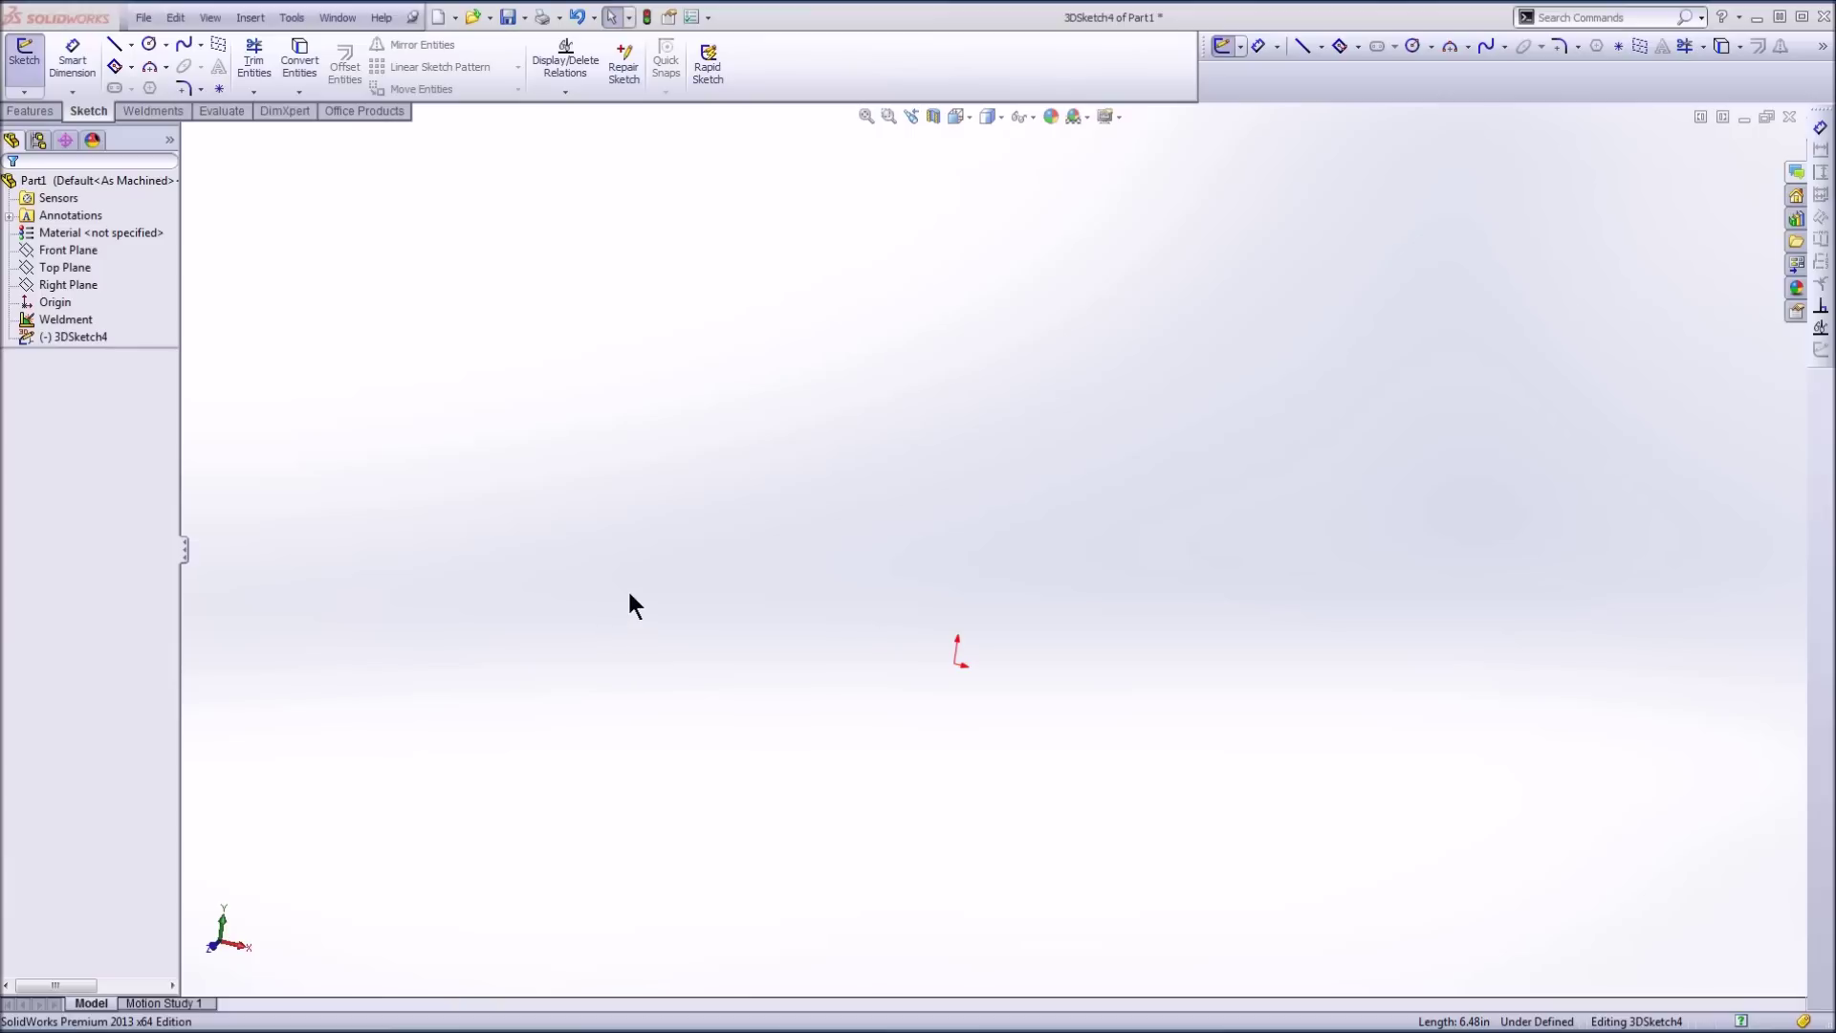
Step: Exit the empty 3DSketch4 and start a new 3D sketch, 3DSketch5
click(35, 90)
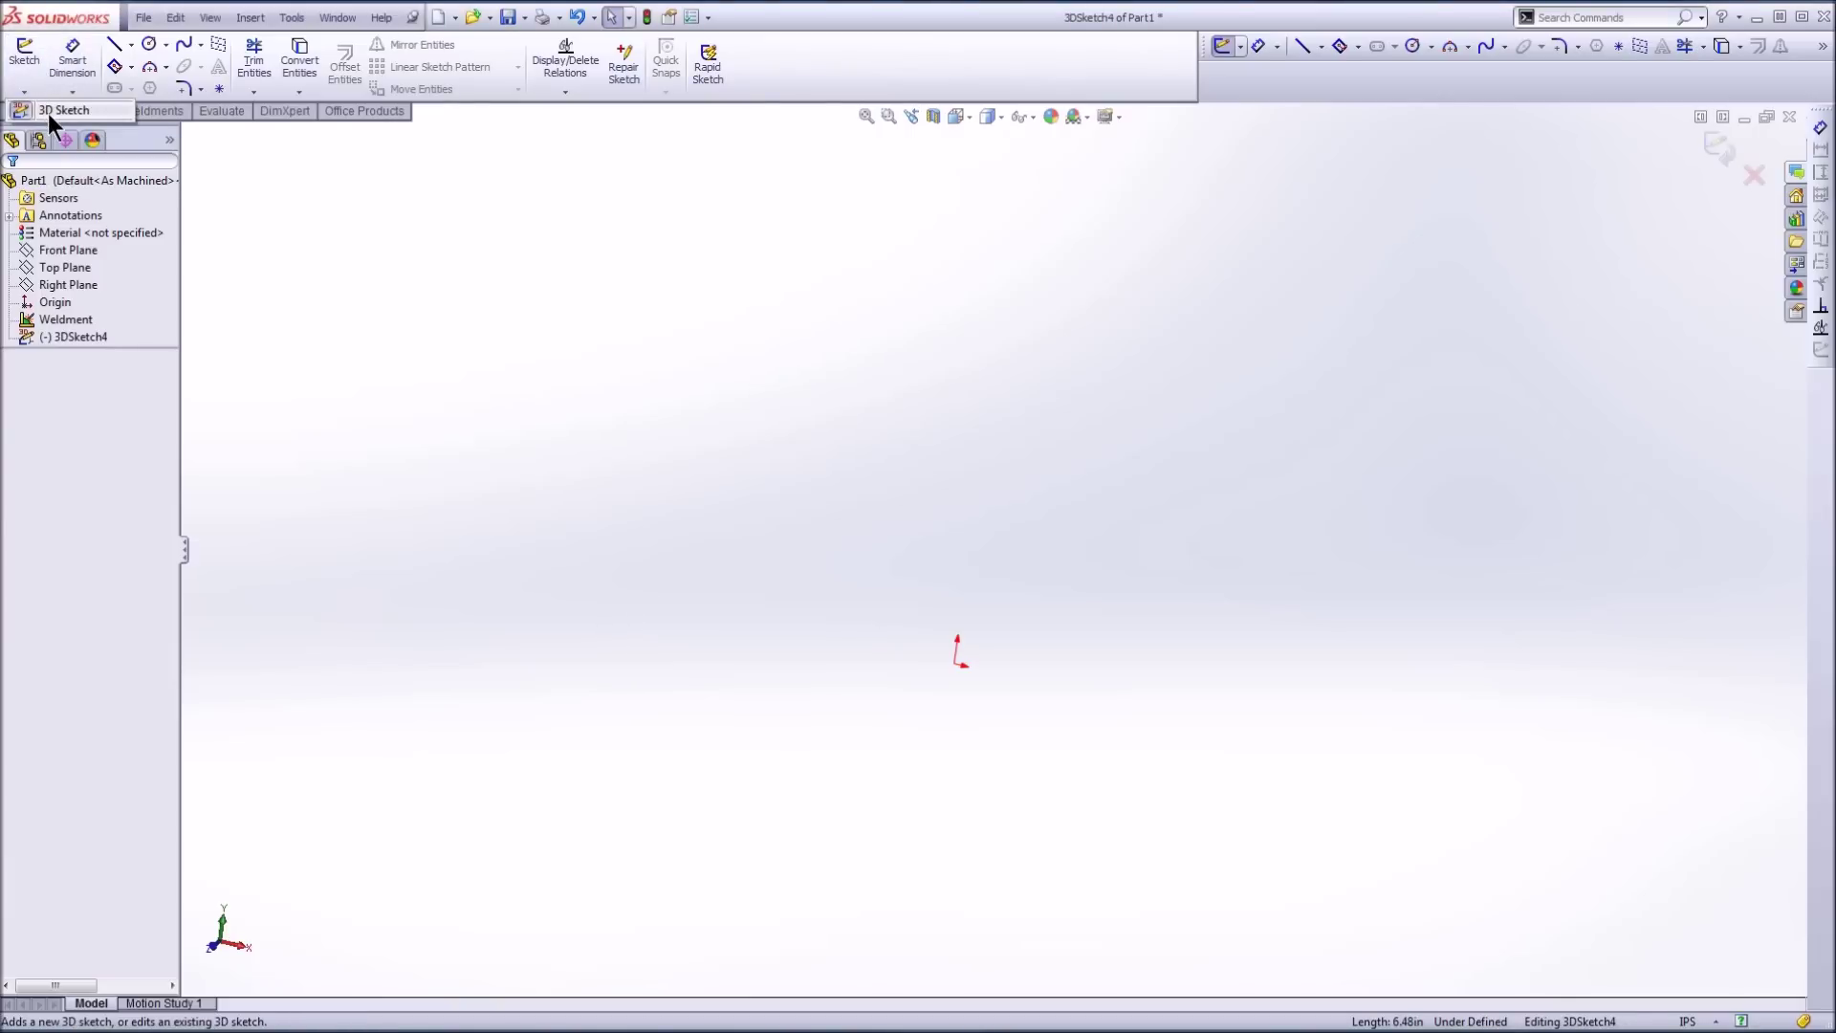
click(48, 113)
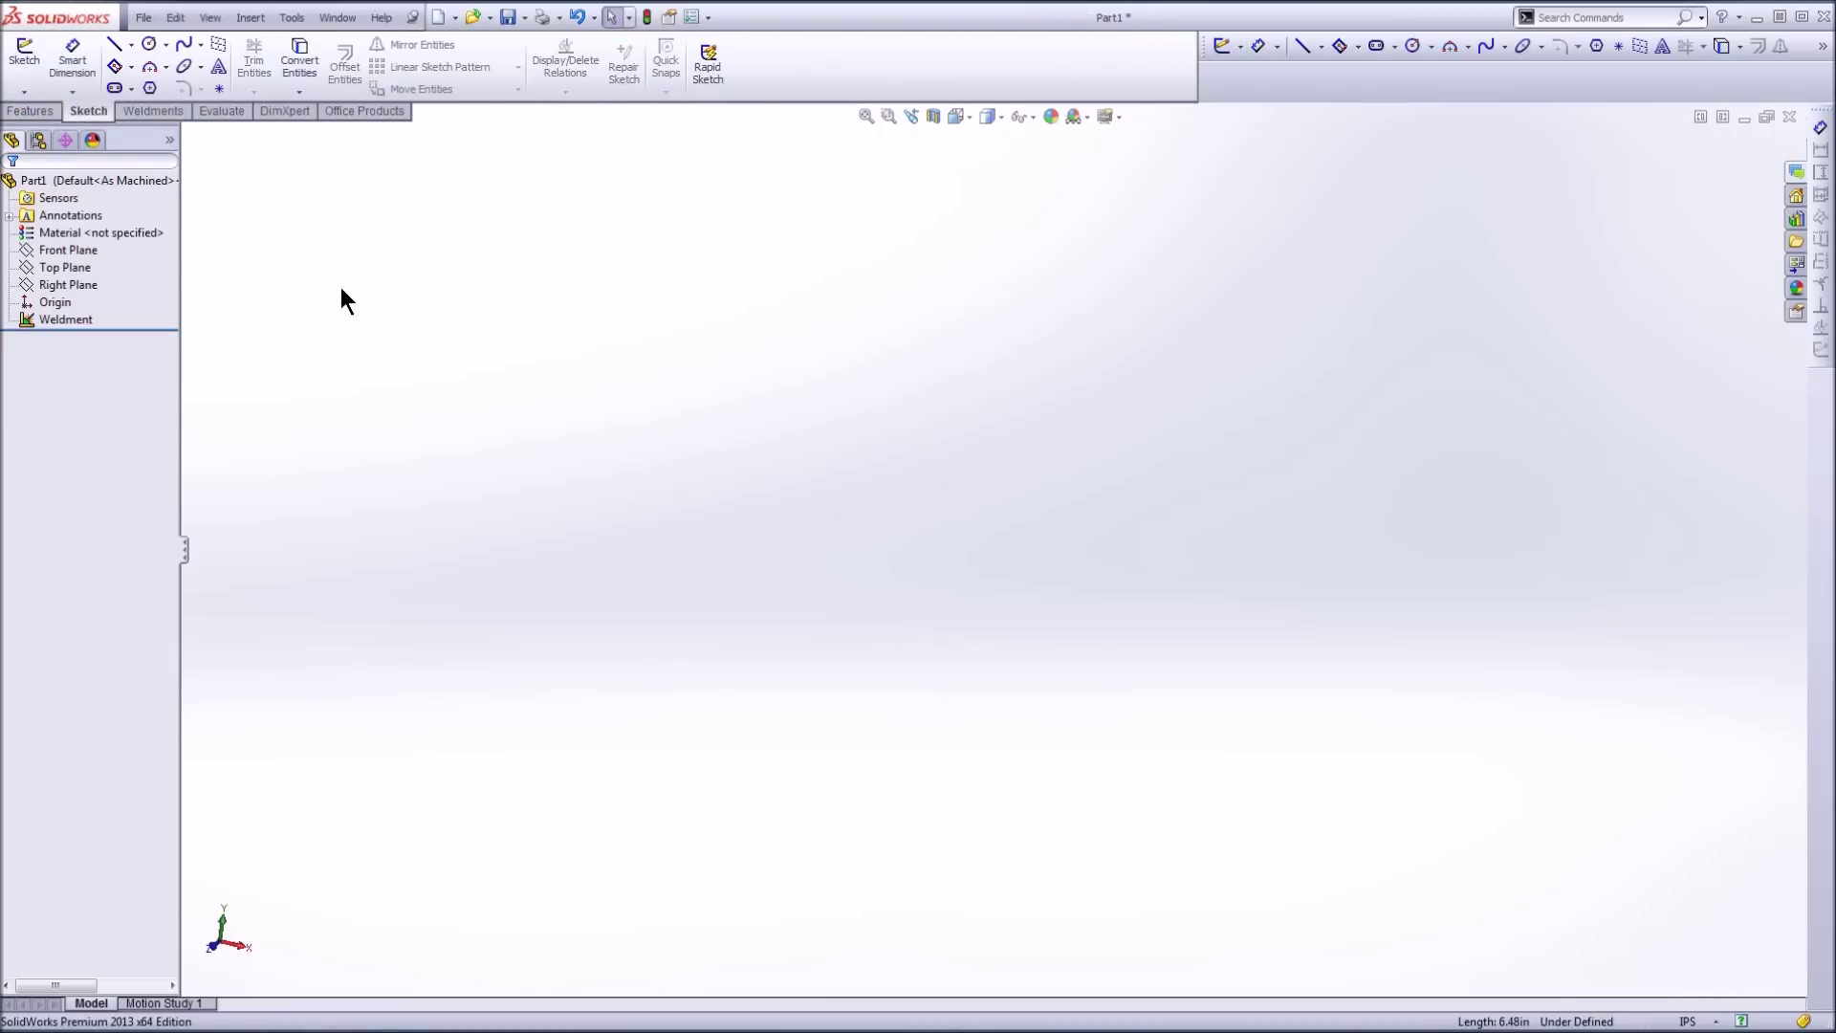
click(112, 41)
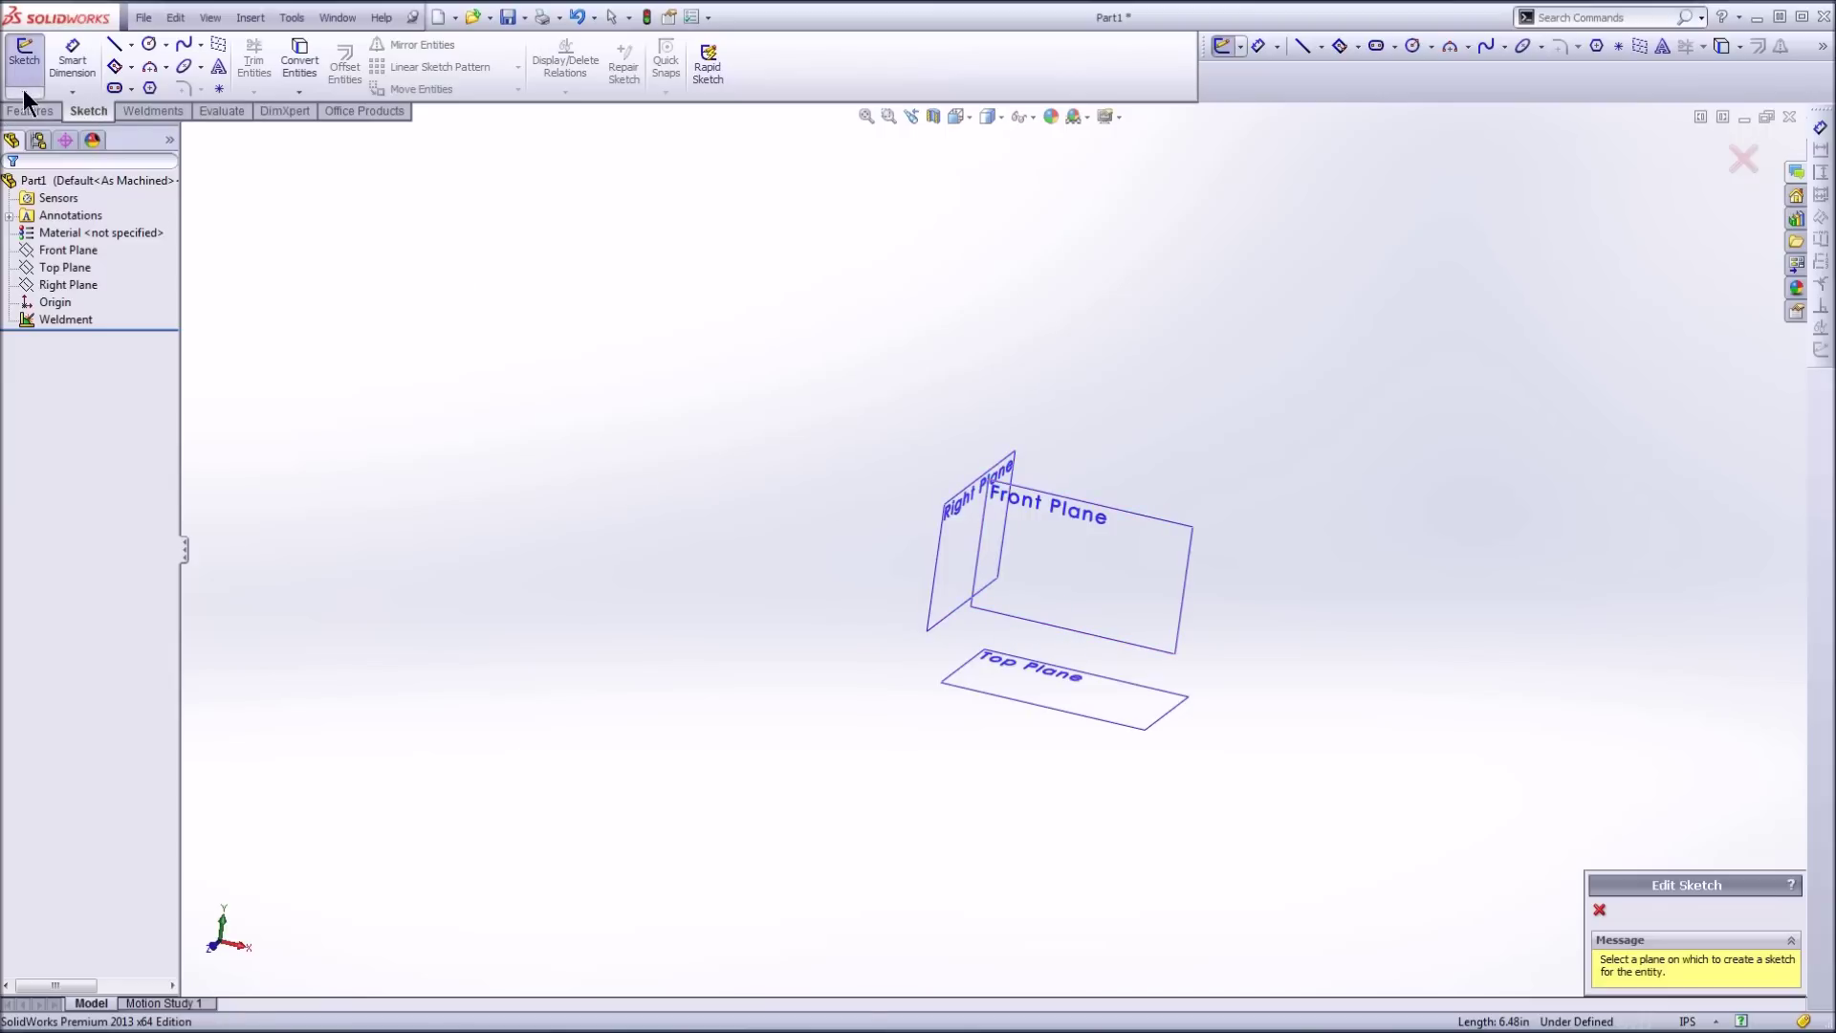
click(24, 92)
click(43, 133)
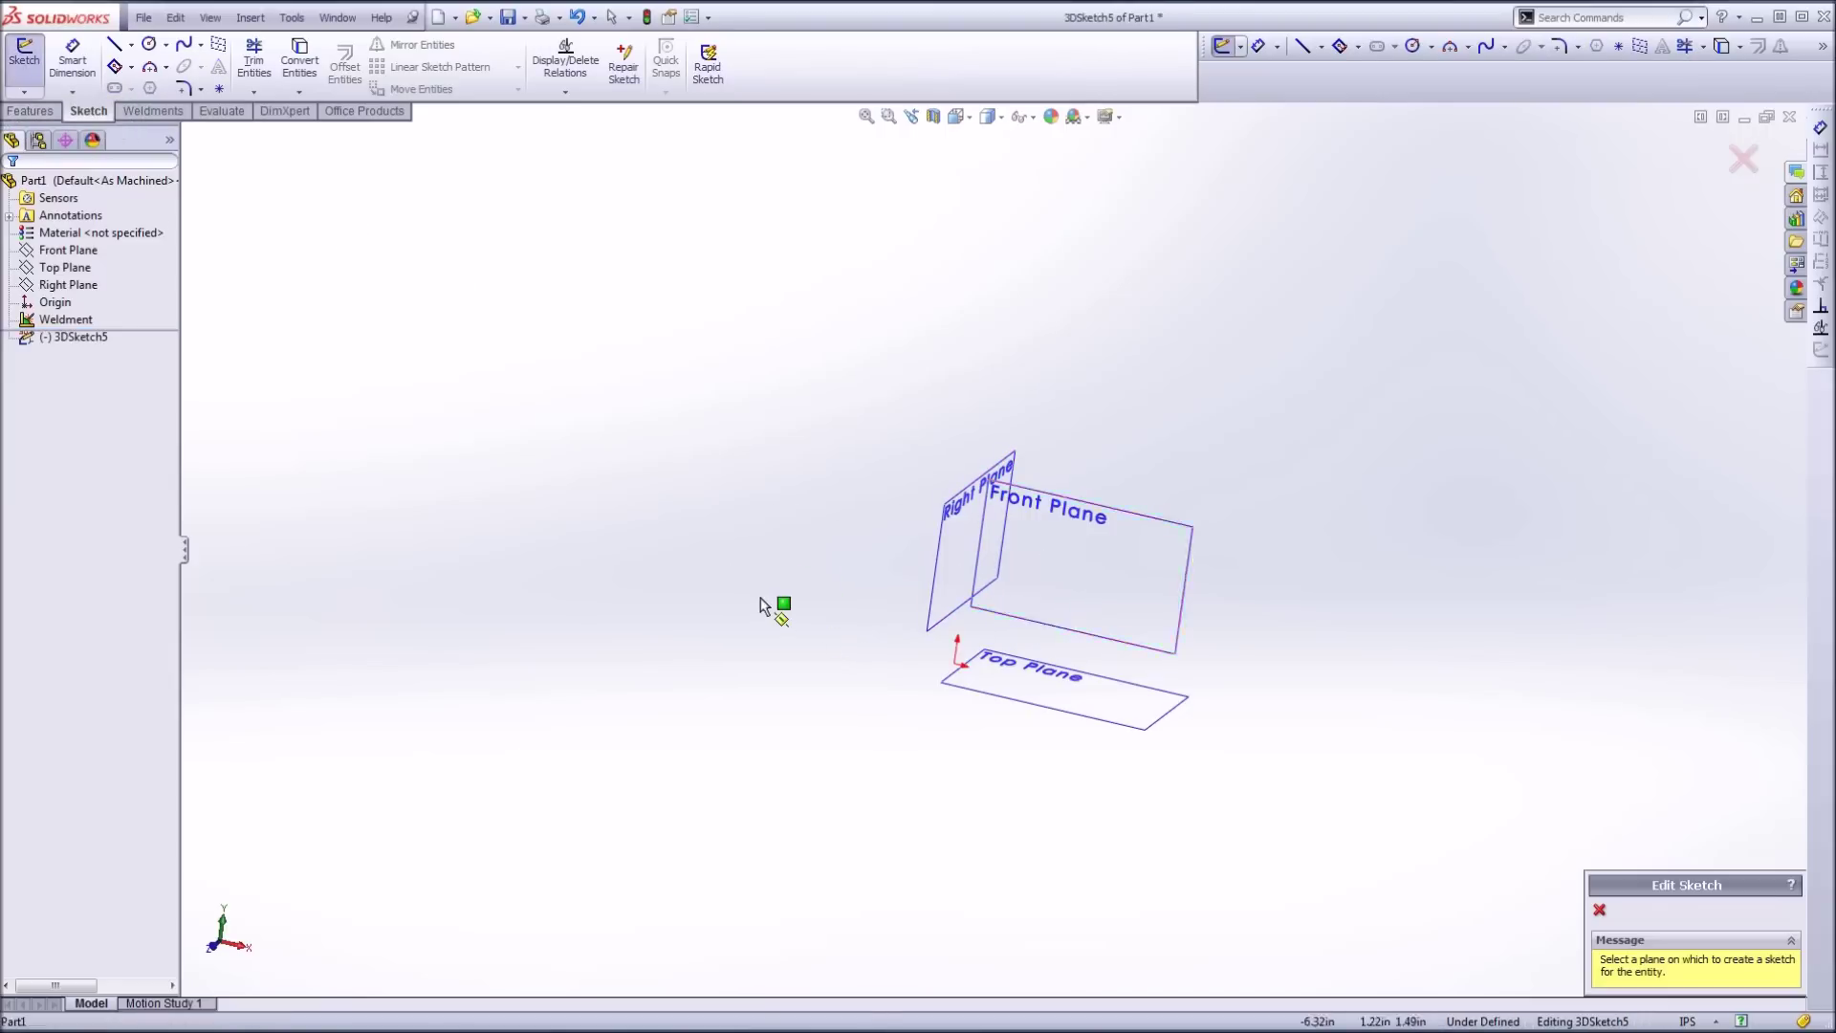
click(114, 44)
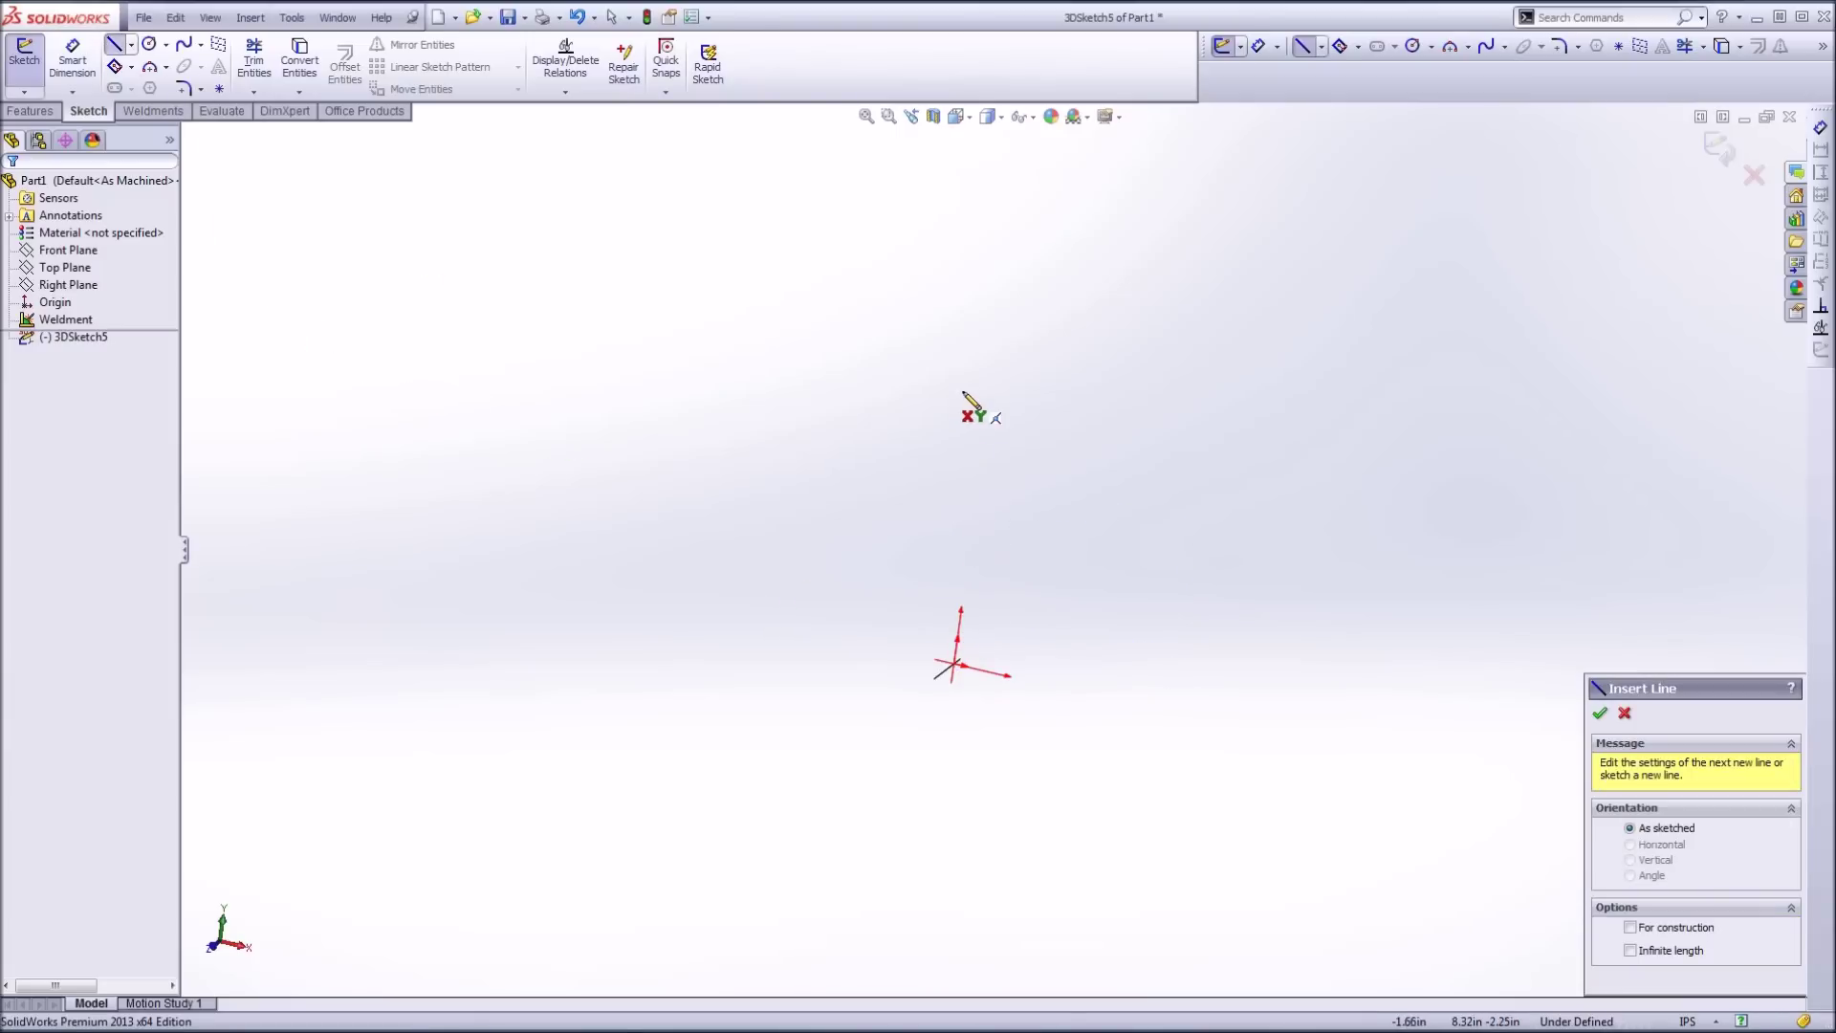
mouse_move(925, 380)
middle_down()
mouse_move(873, 360)
mouse_move(873, 513)
mouse_move(881, 385)
mouse_move(992, 193)
mouse_move(1073, 303)
mouse_move(1085, 434)
middle_up()
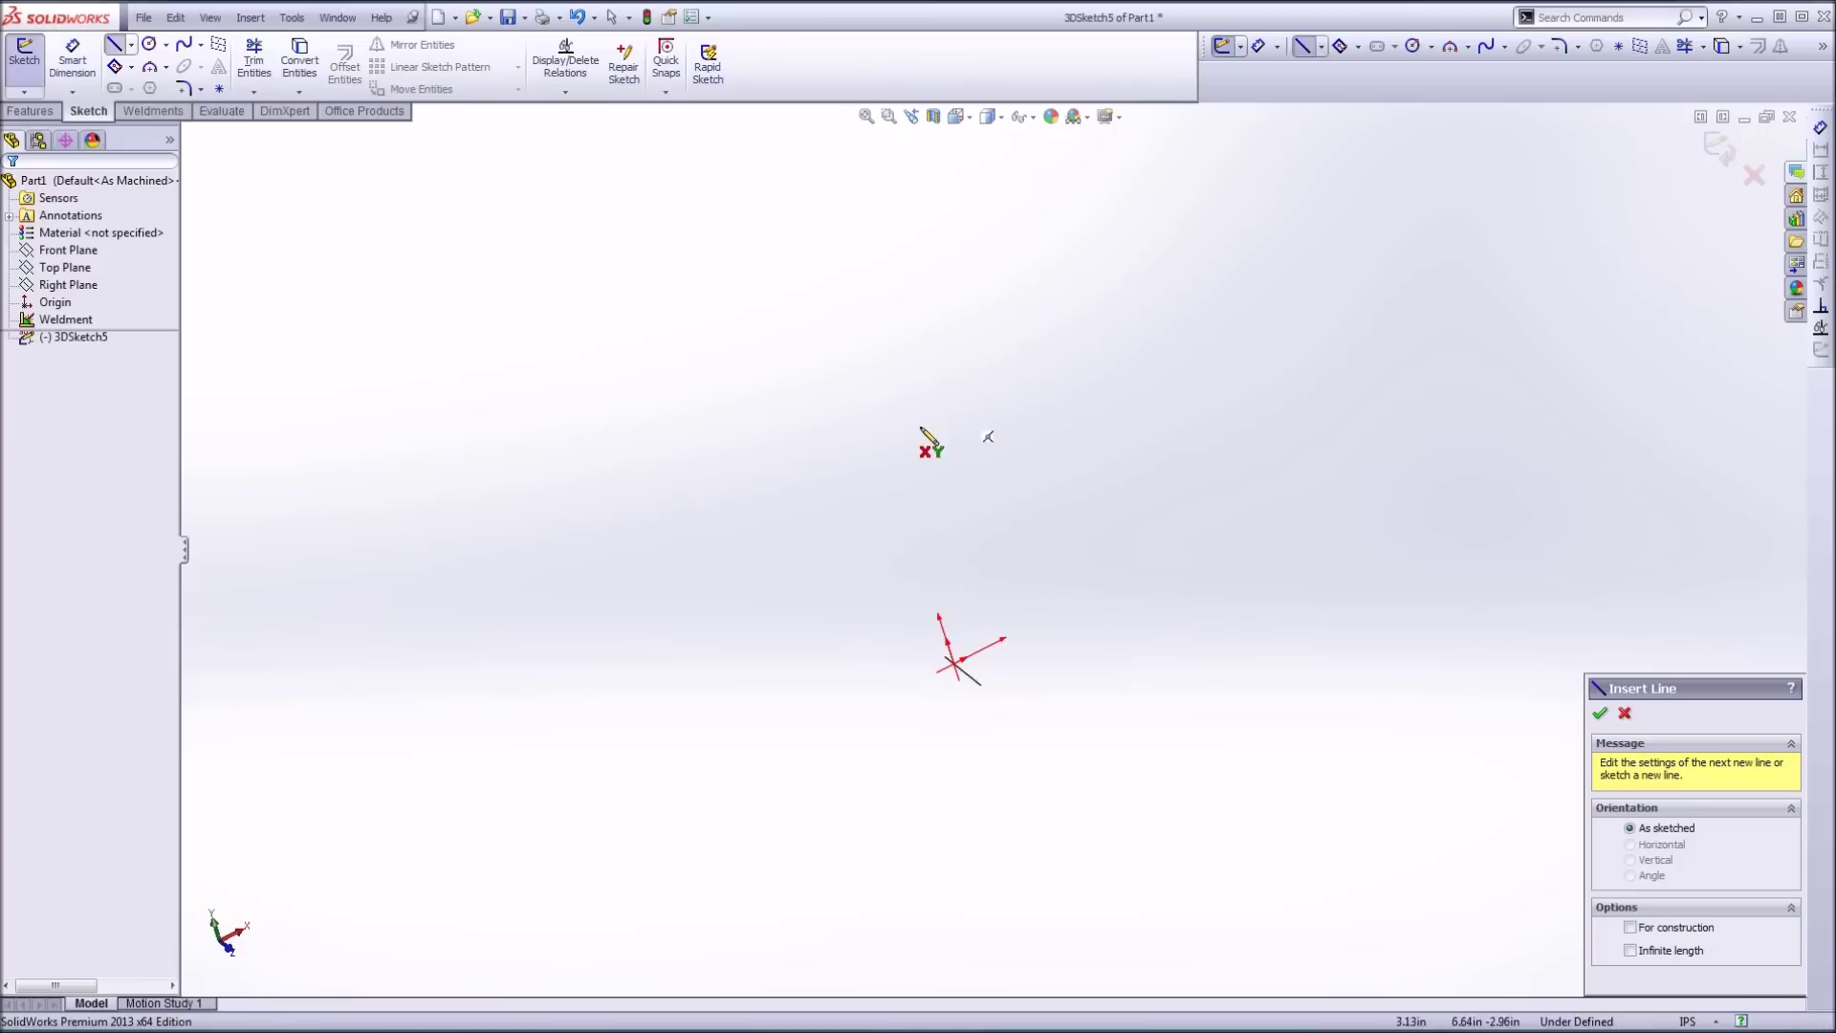
mouse_move(1006, 723)
middle_down()
mouse_move(787, 561)
mouse_move(729, 628)
mouse_move(808, 823)
mouse_move(832, 402)
mouse_move(922, 475)
mouse_move(960, 462)
mouse_move(890, 422)
middle_up()
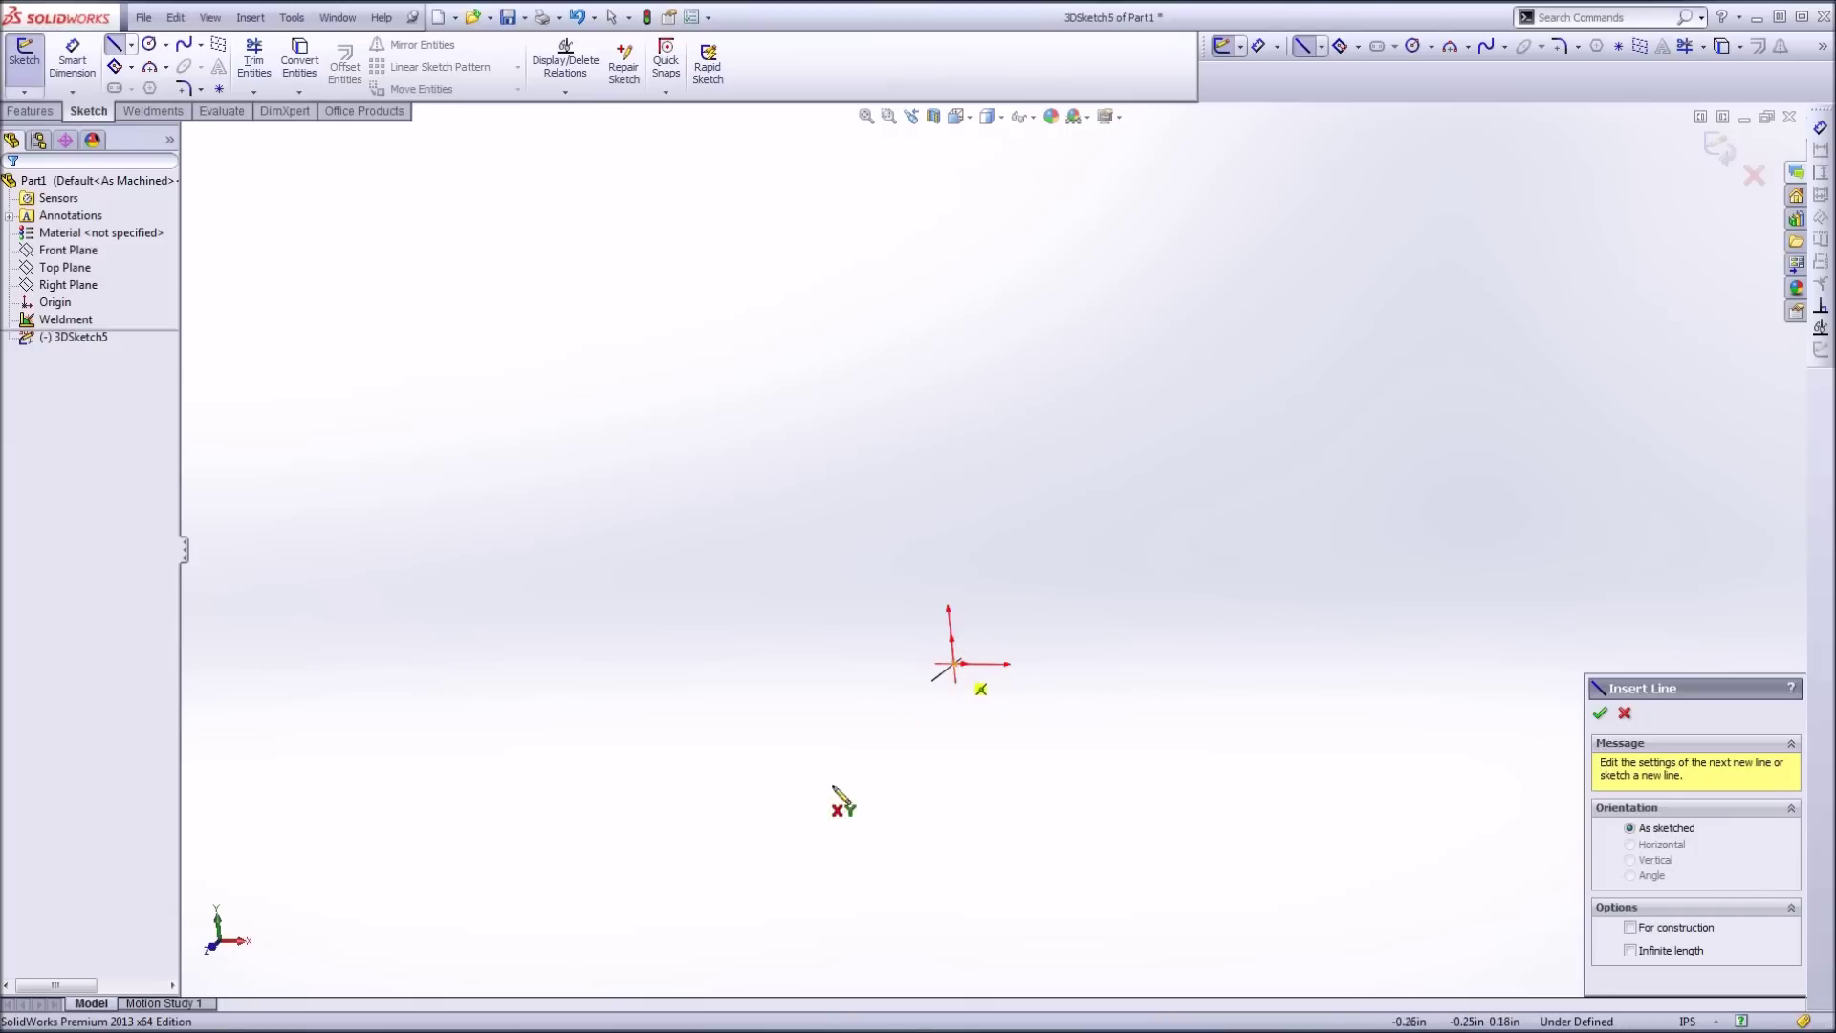
mouse_move(1032, 669)
middle_down()
mouse_move(1058, 687)
mouse_move(975, 674)
middle_up()
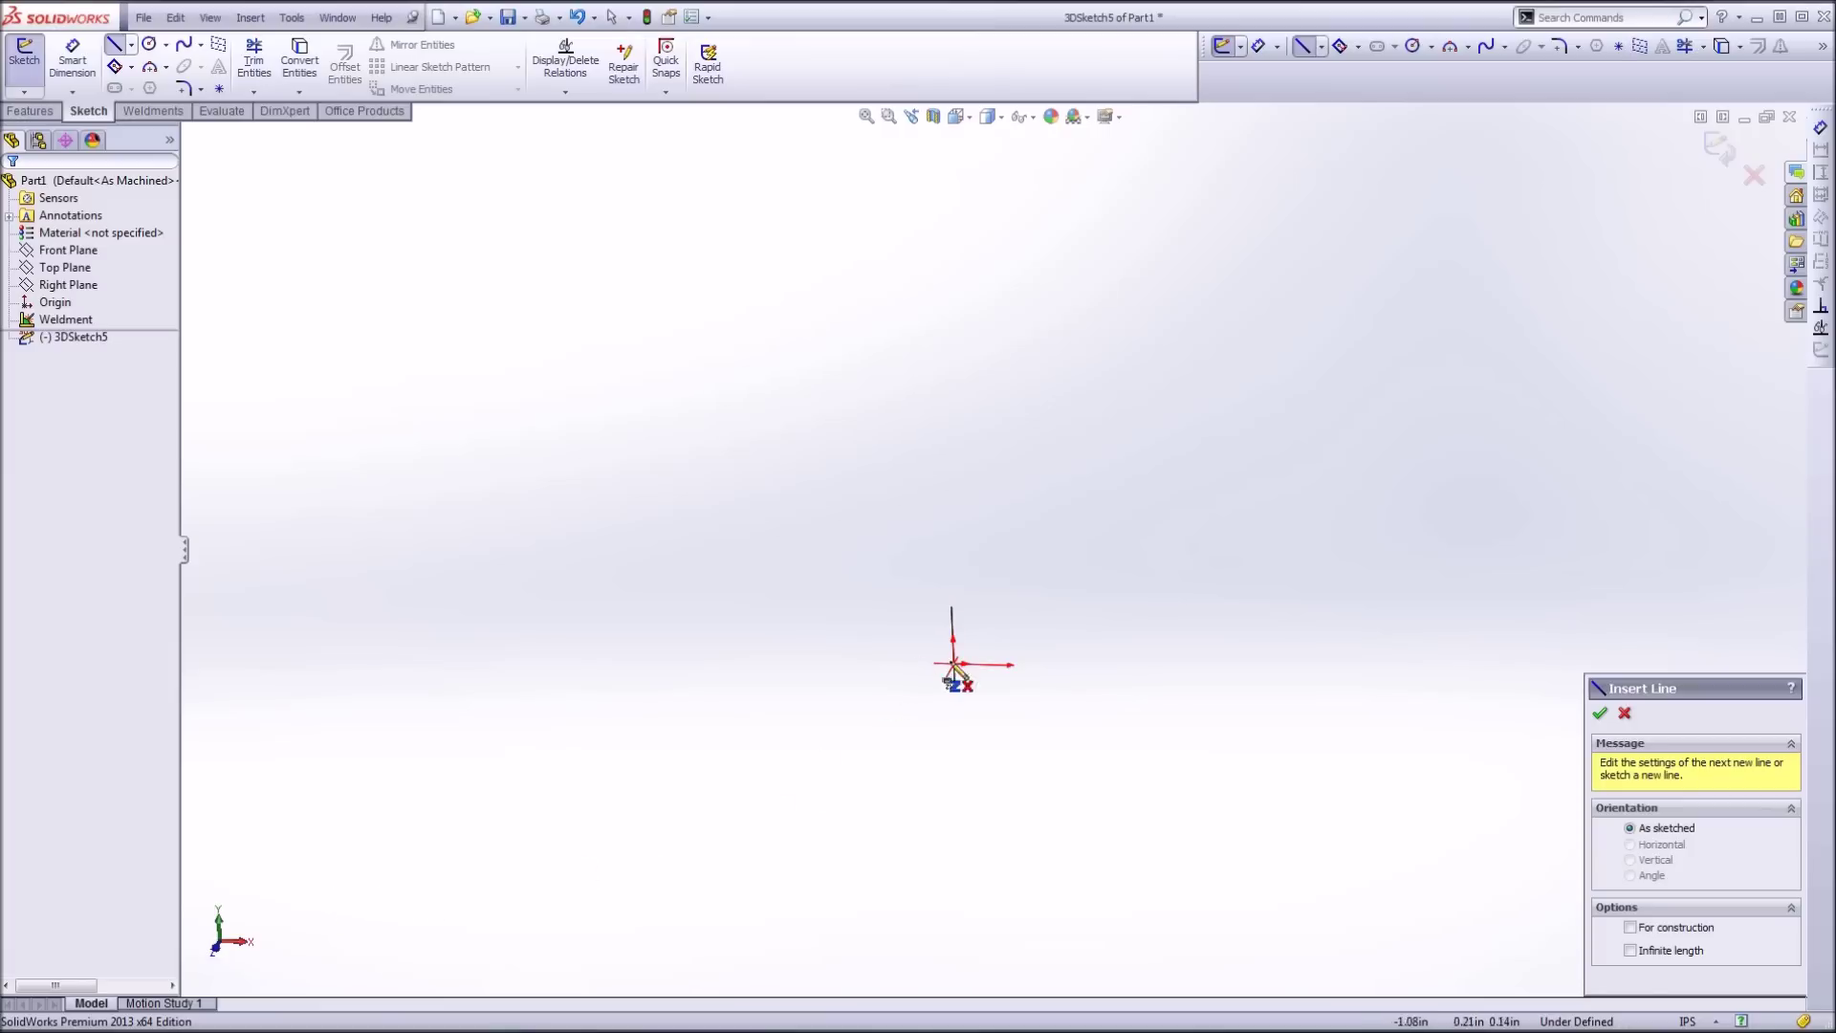
drag(954, 663, 1086, 832)
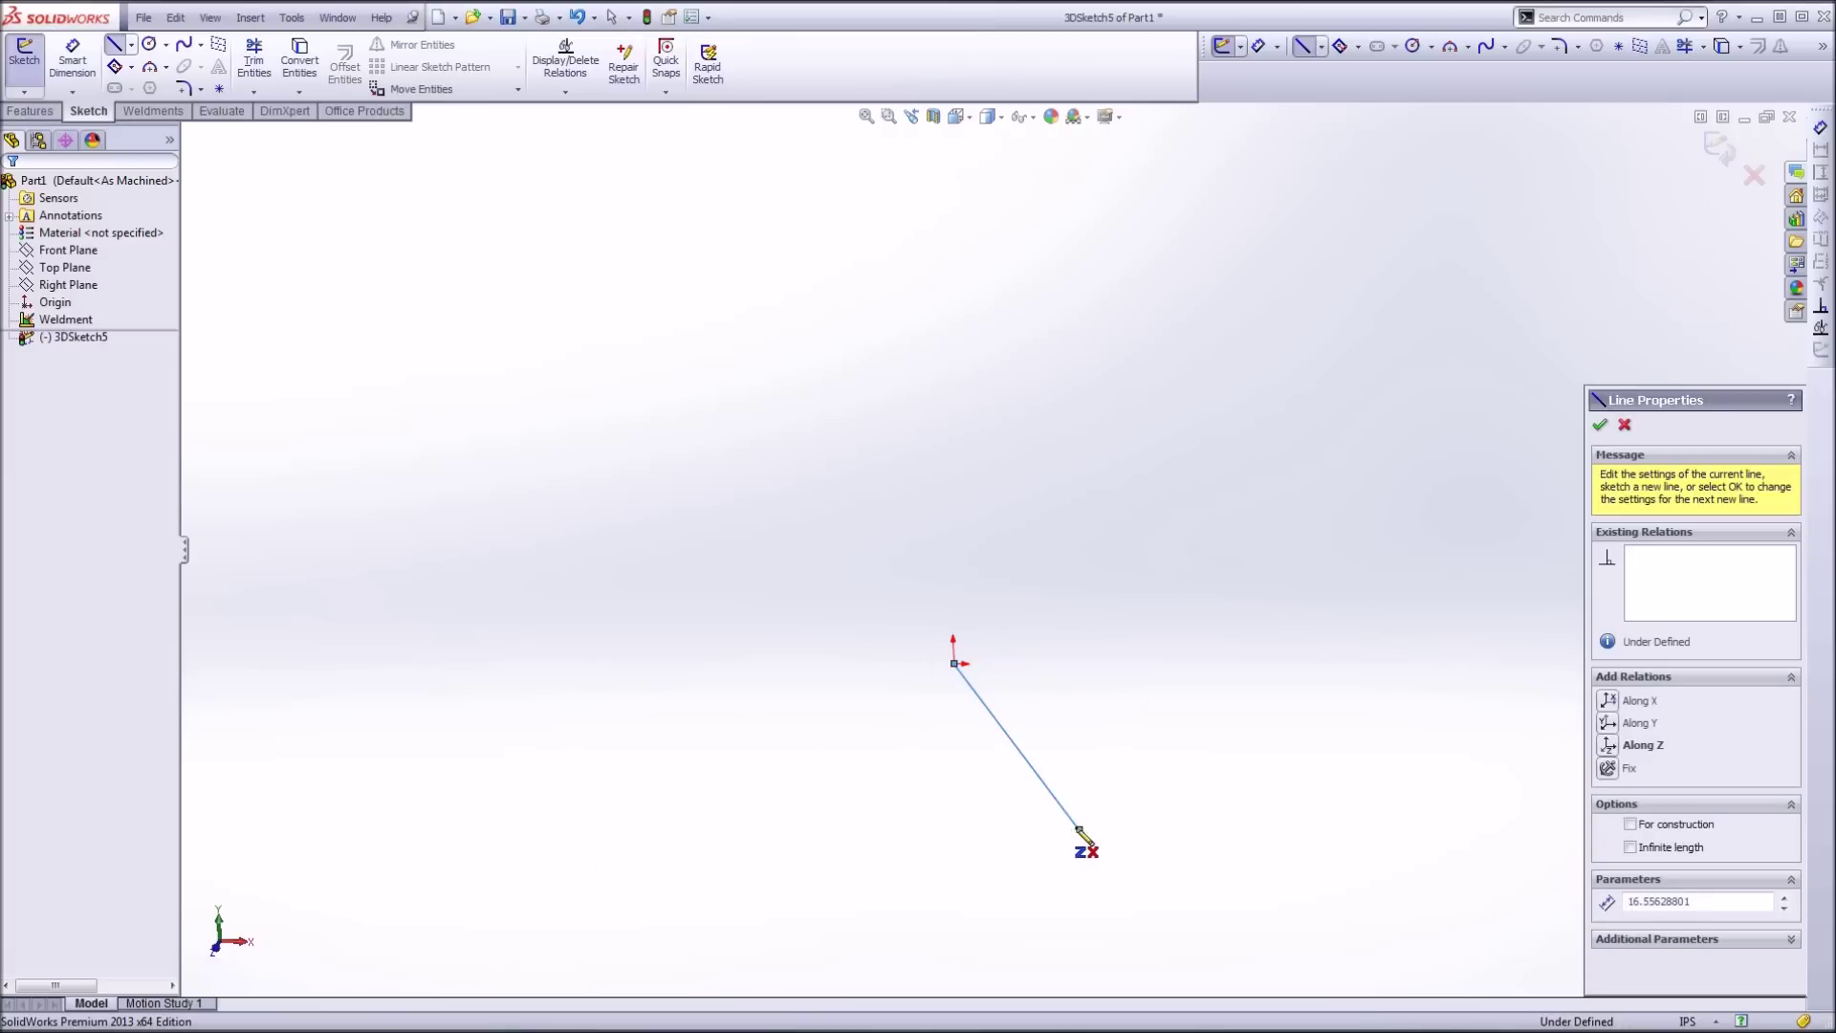
mouse_move(1086, 844)
middle_down()
mouse_move(889, 669)
mouse_move(896, 511)
mouse_move(1004, 692)
mouse_move(1100, 757)
mouse_move(881, 517)
mouse_move(775, 778)
mouse_move(808, 803)
middle_up()
key(Escape)
middle_drag(774, 525, 1023, 894)
middle_drag(1021, 524, 867, 502)
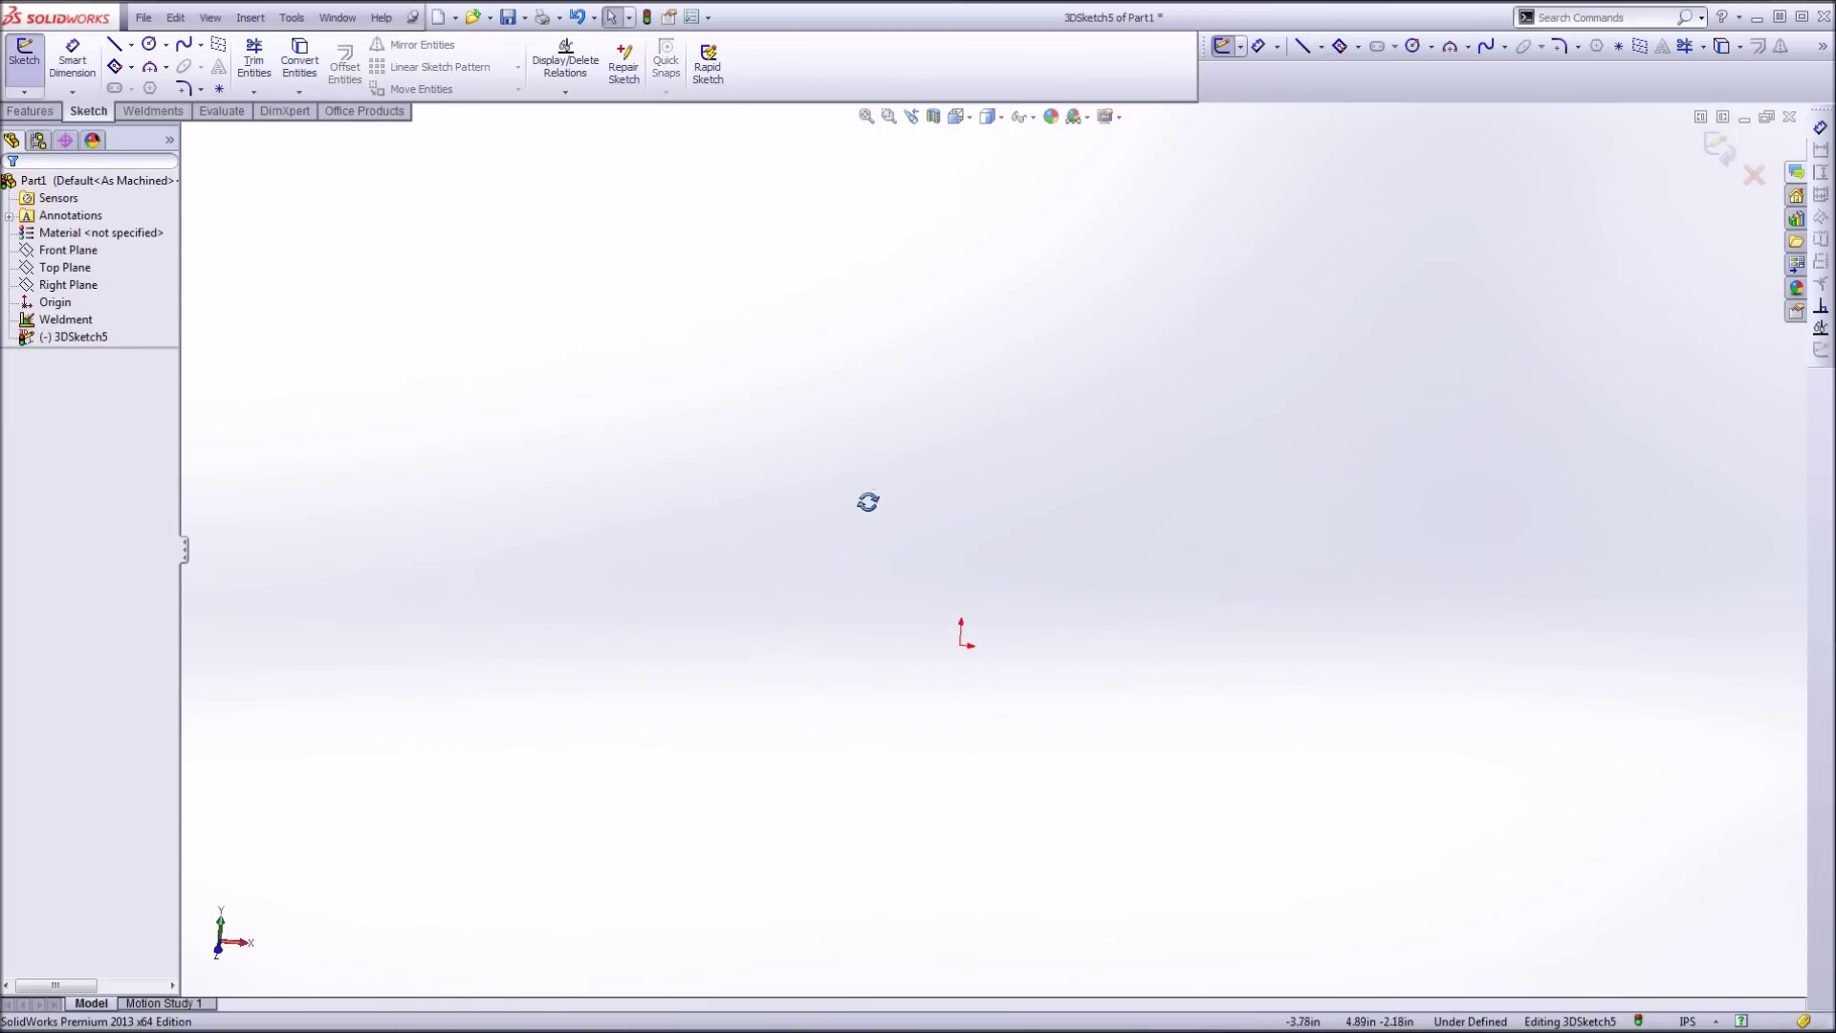
click(113, 43)
Step: Draw a closed four-line 3D outline from the origin through three corners and back
click(960, 645)
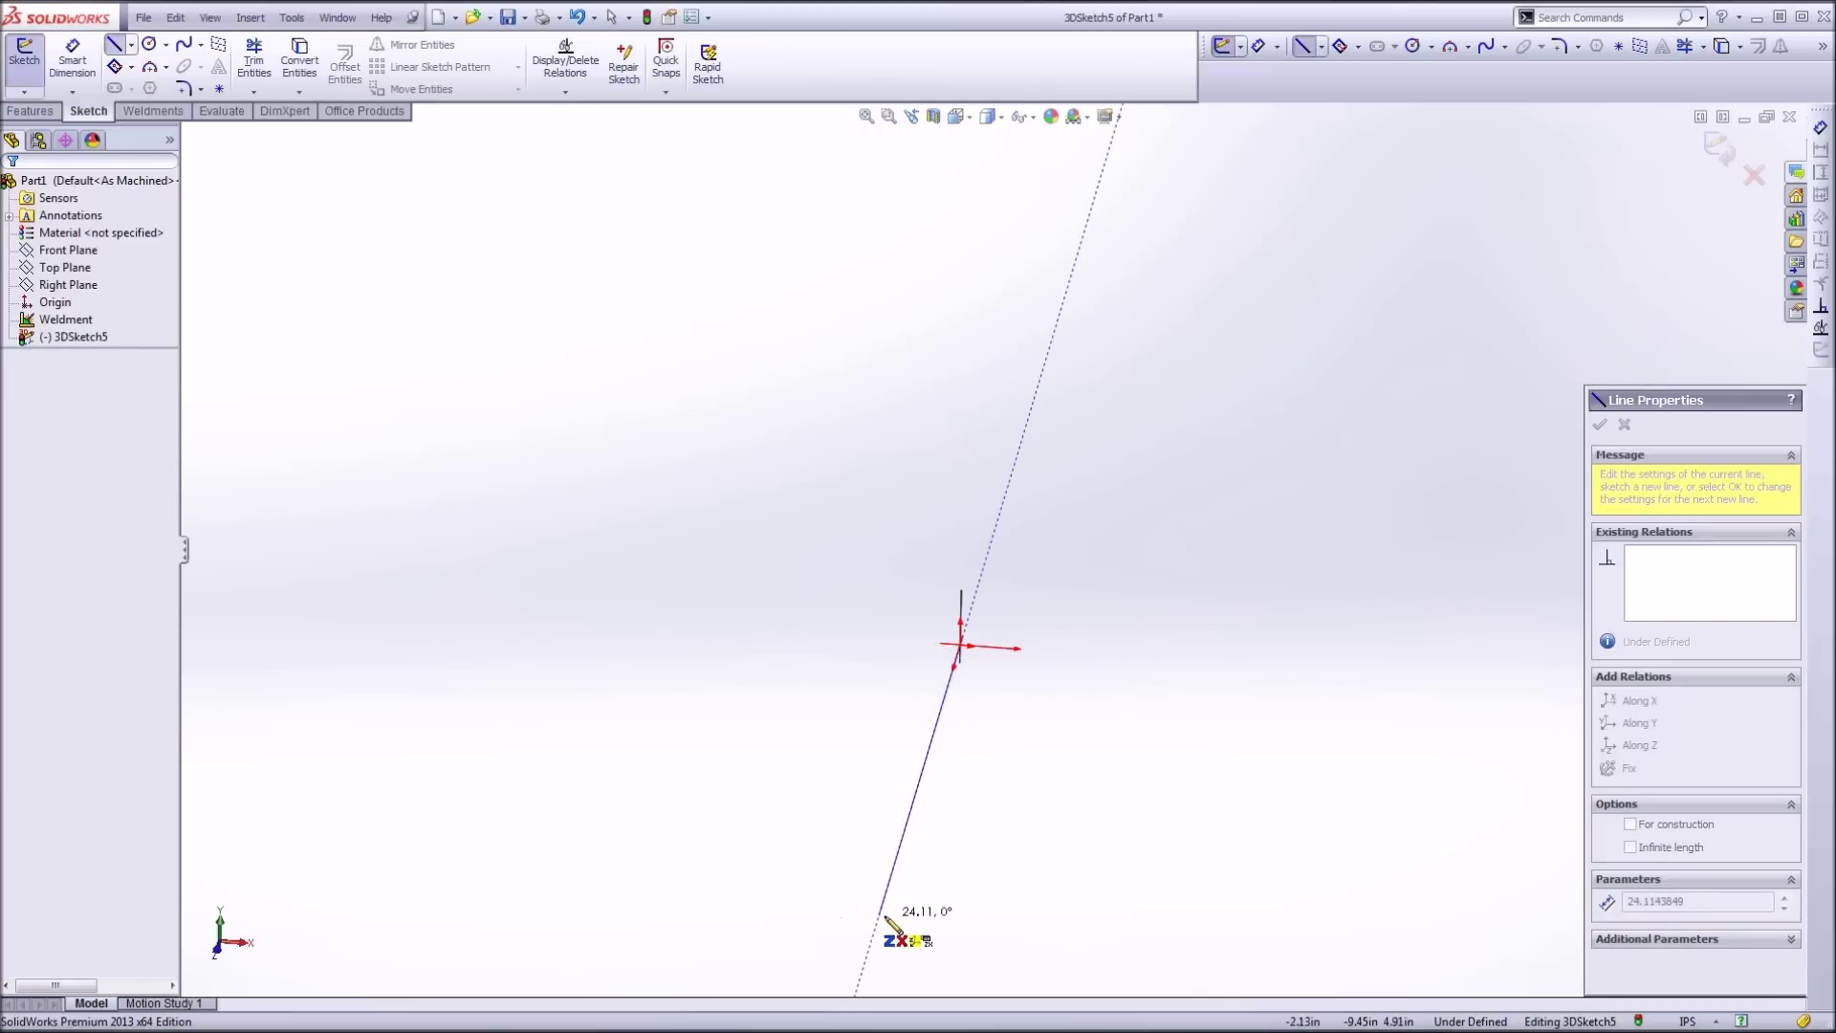
click(879, 915)
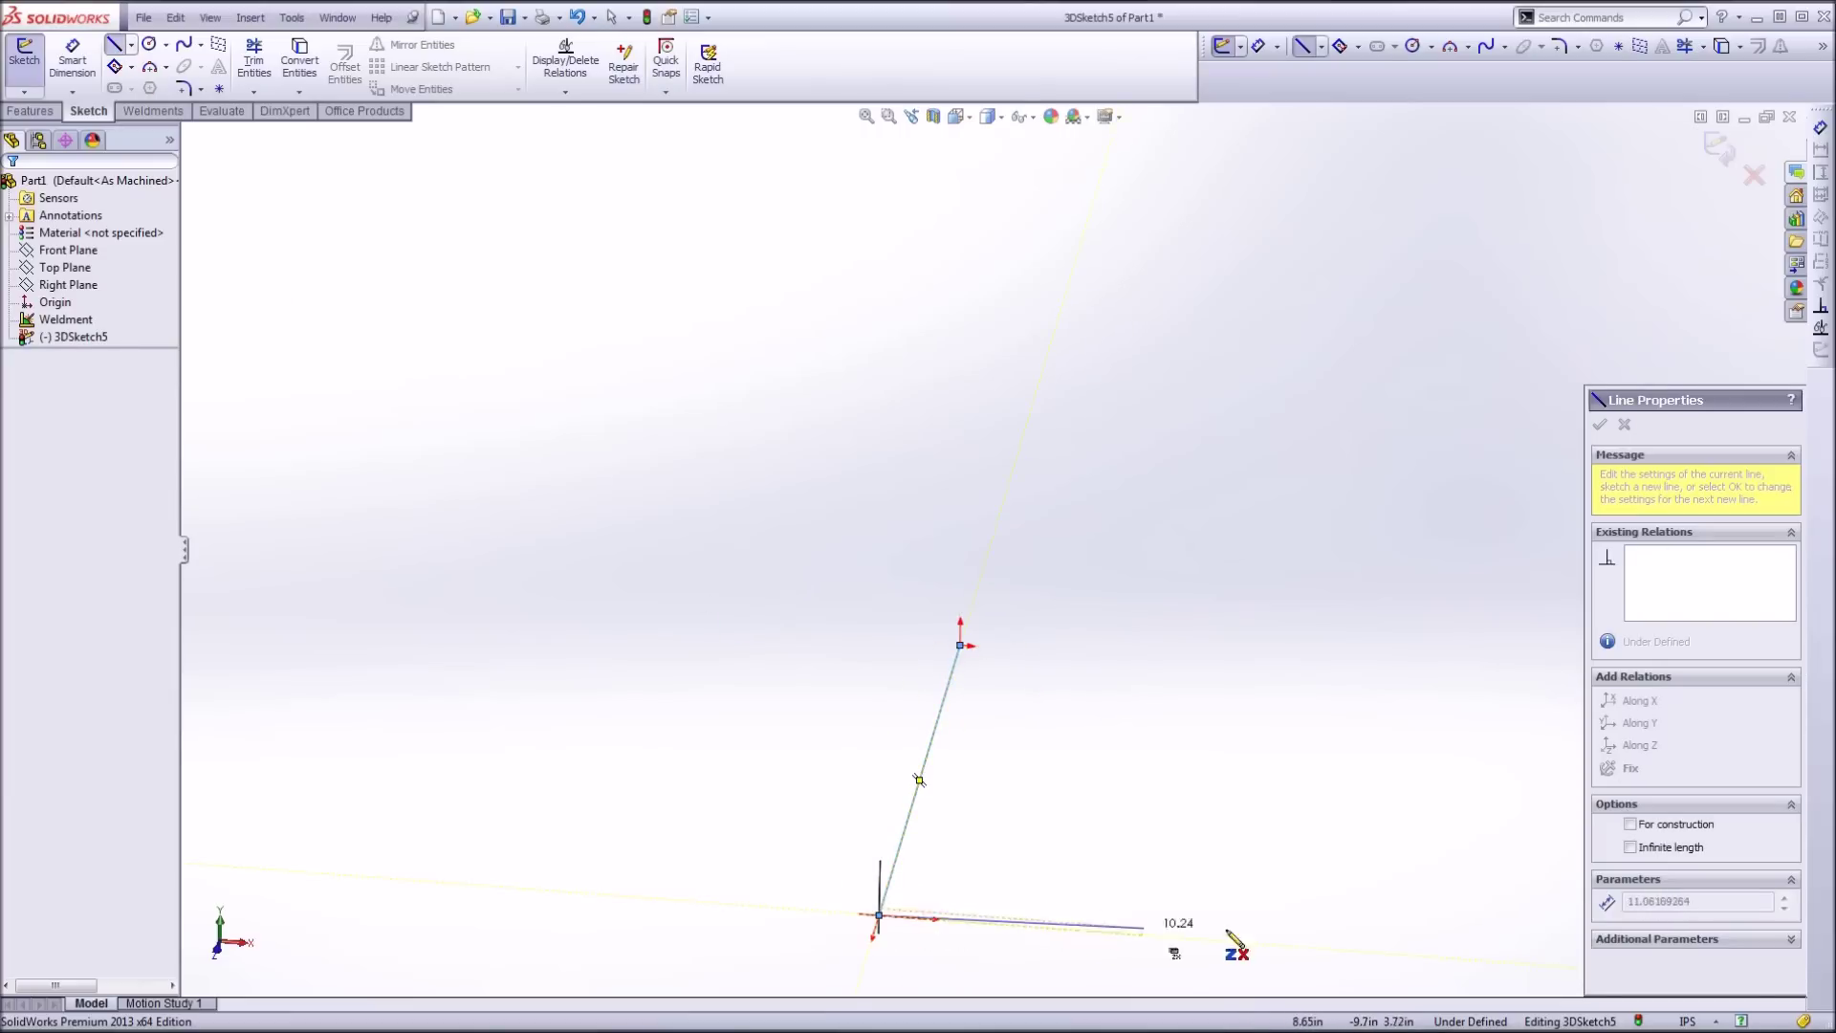
click(1281, 945)
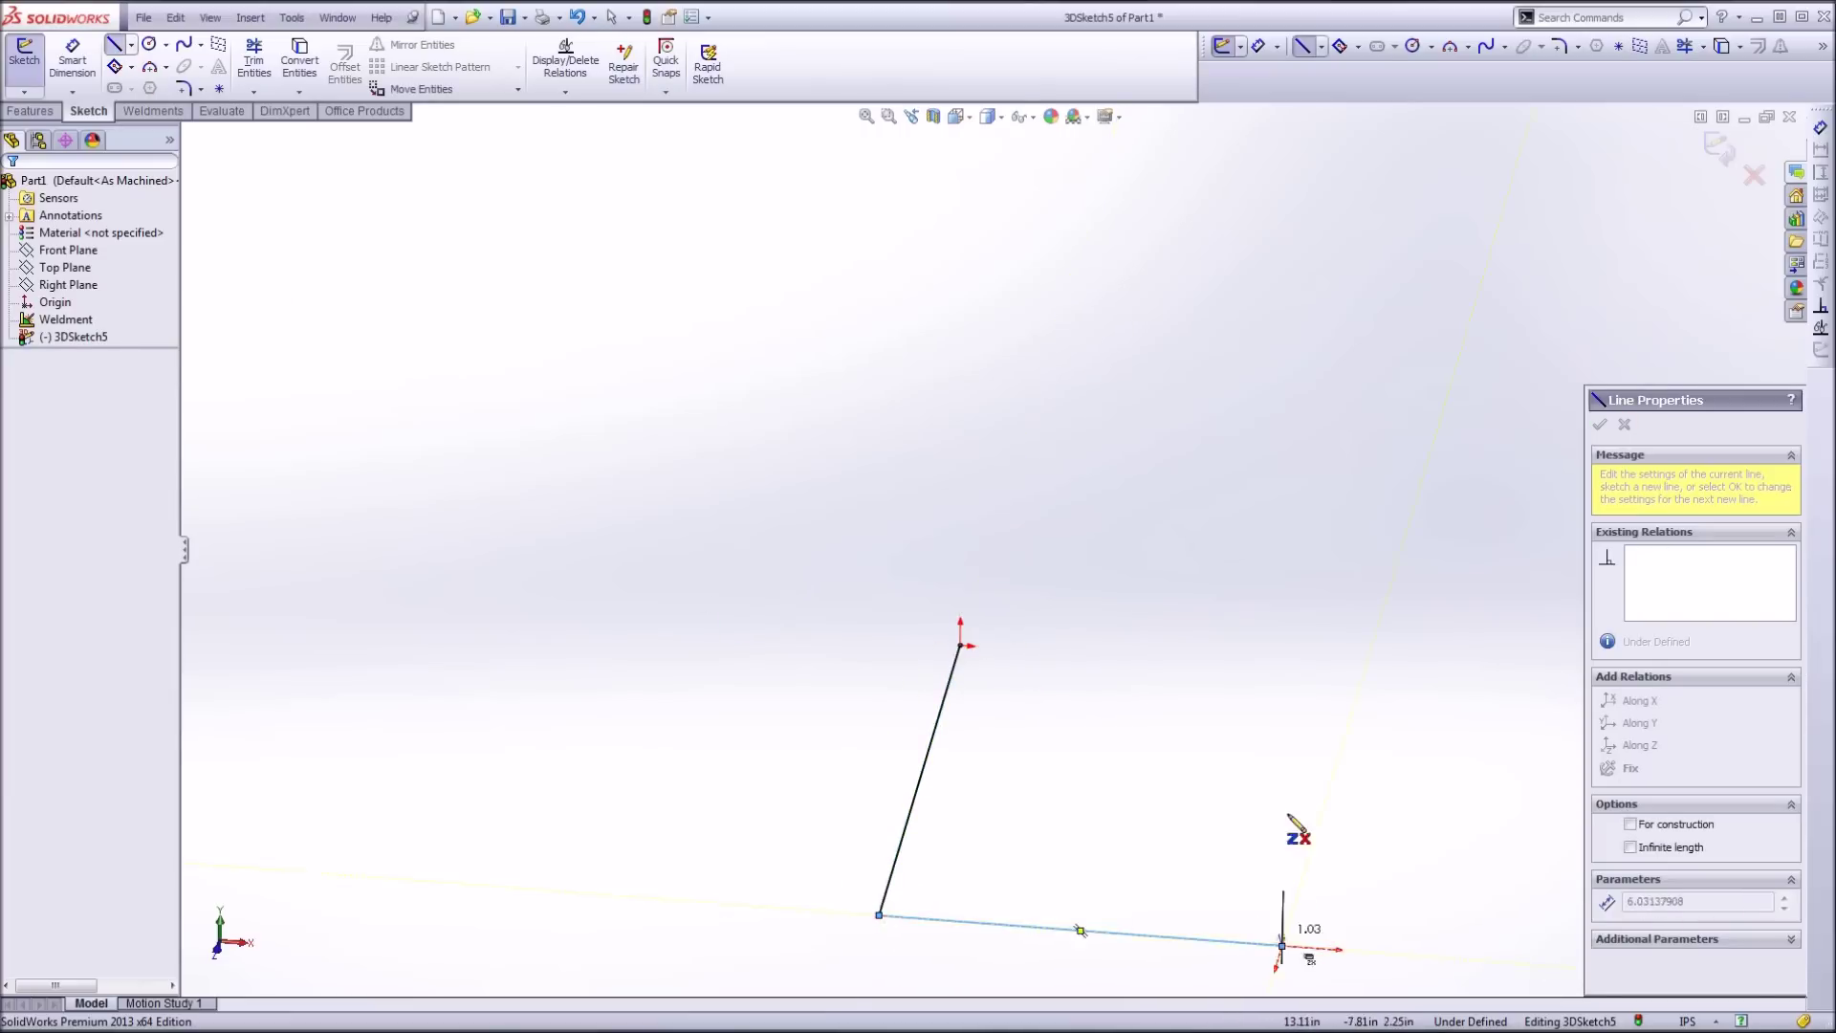
click(1312, 660)
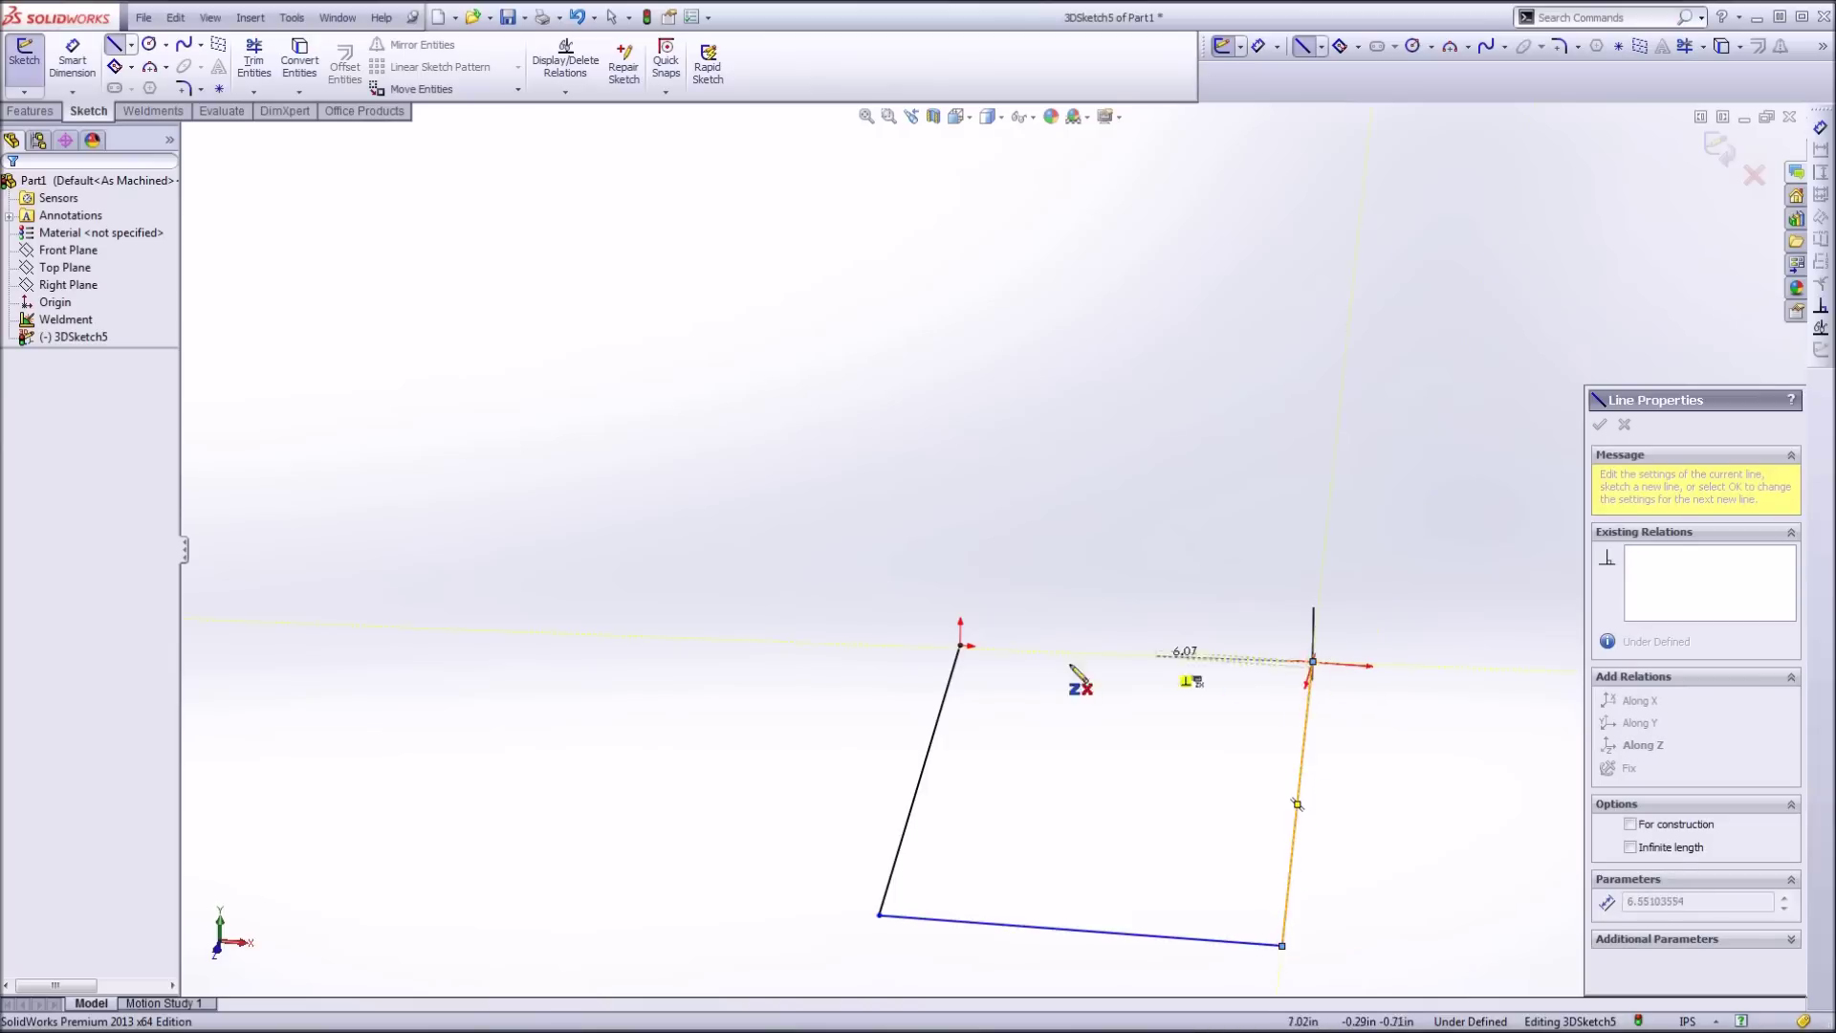
click(960, 646)
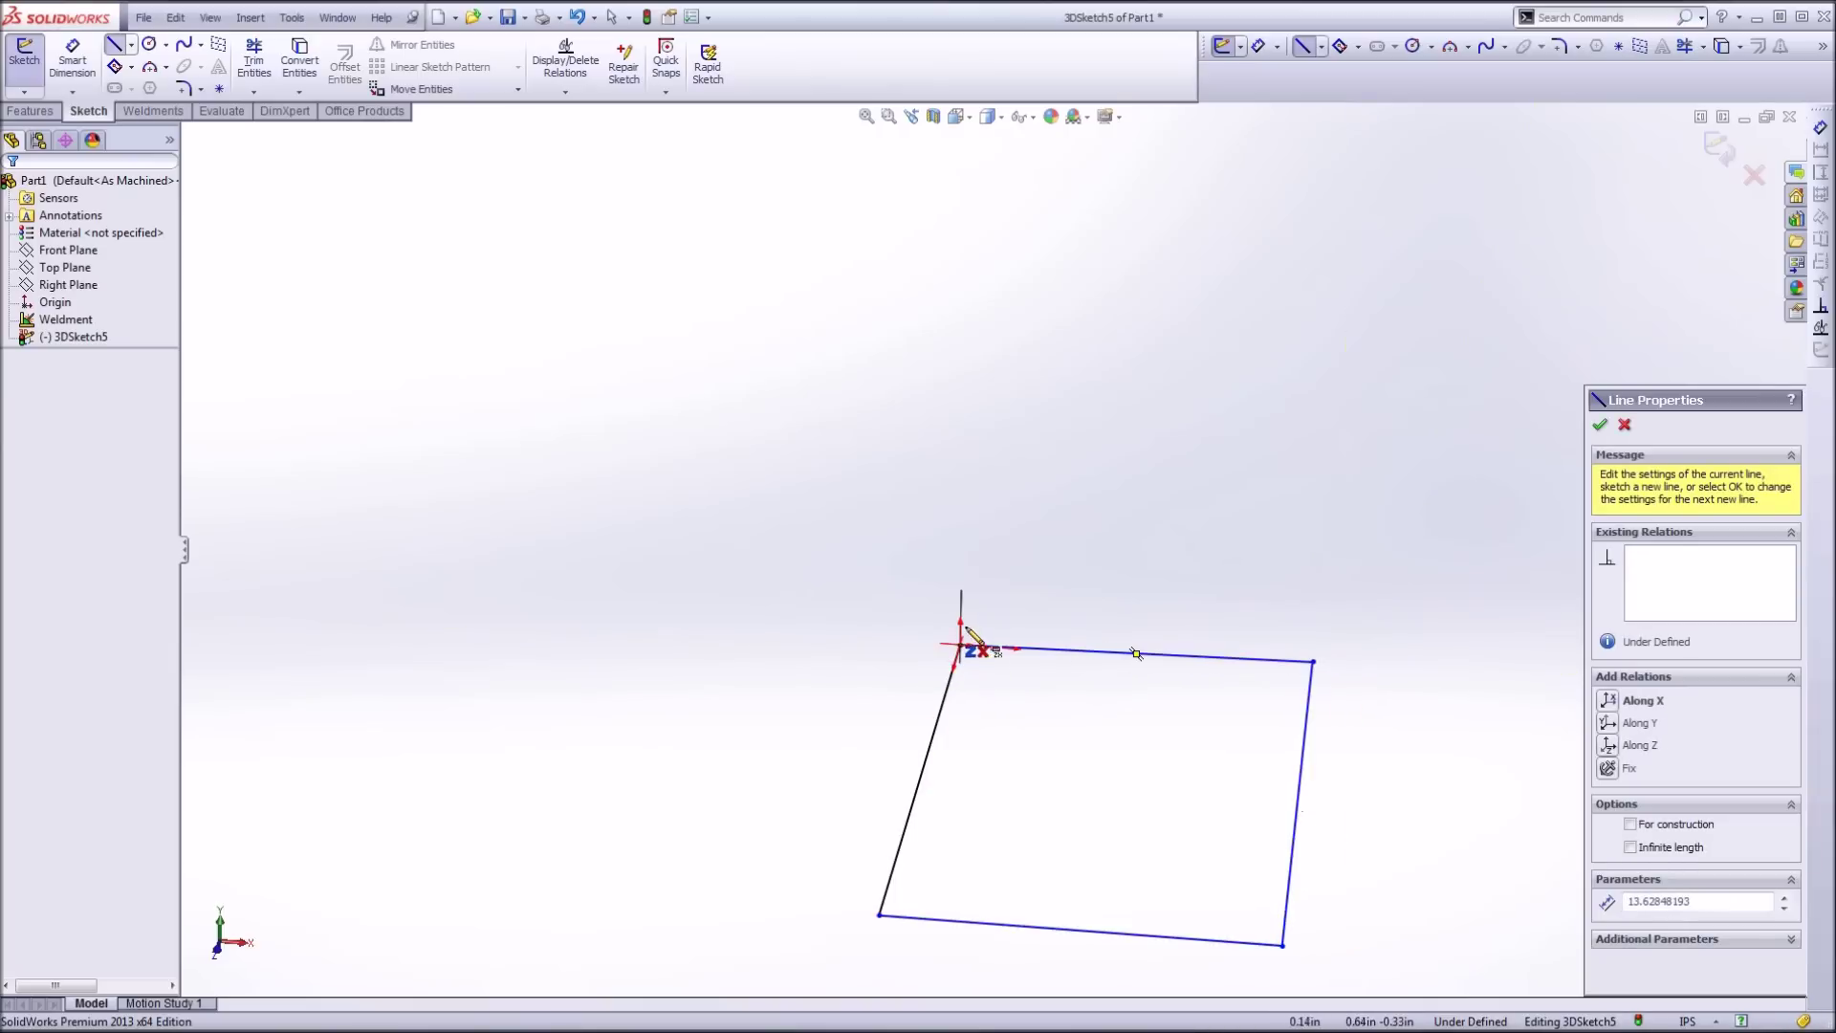
key(Escape)
Step: Make the top and left lines of the outline perpendicular
click(1013, 648)
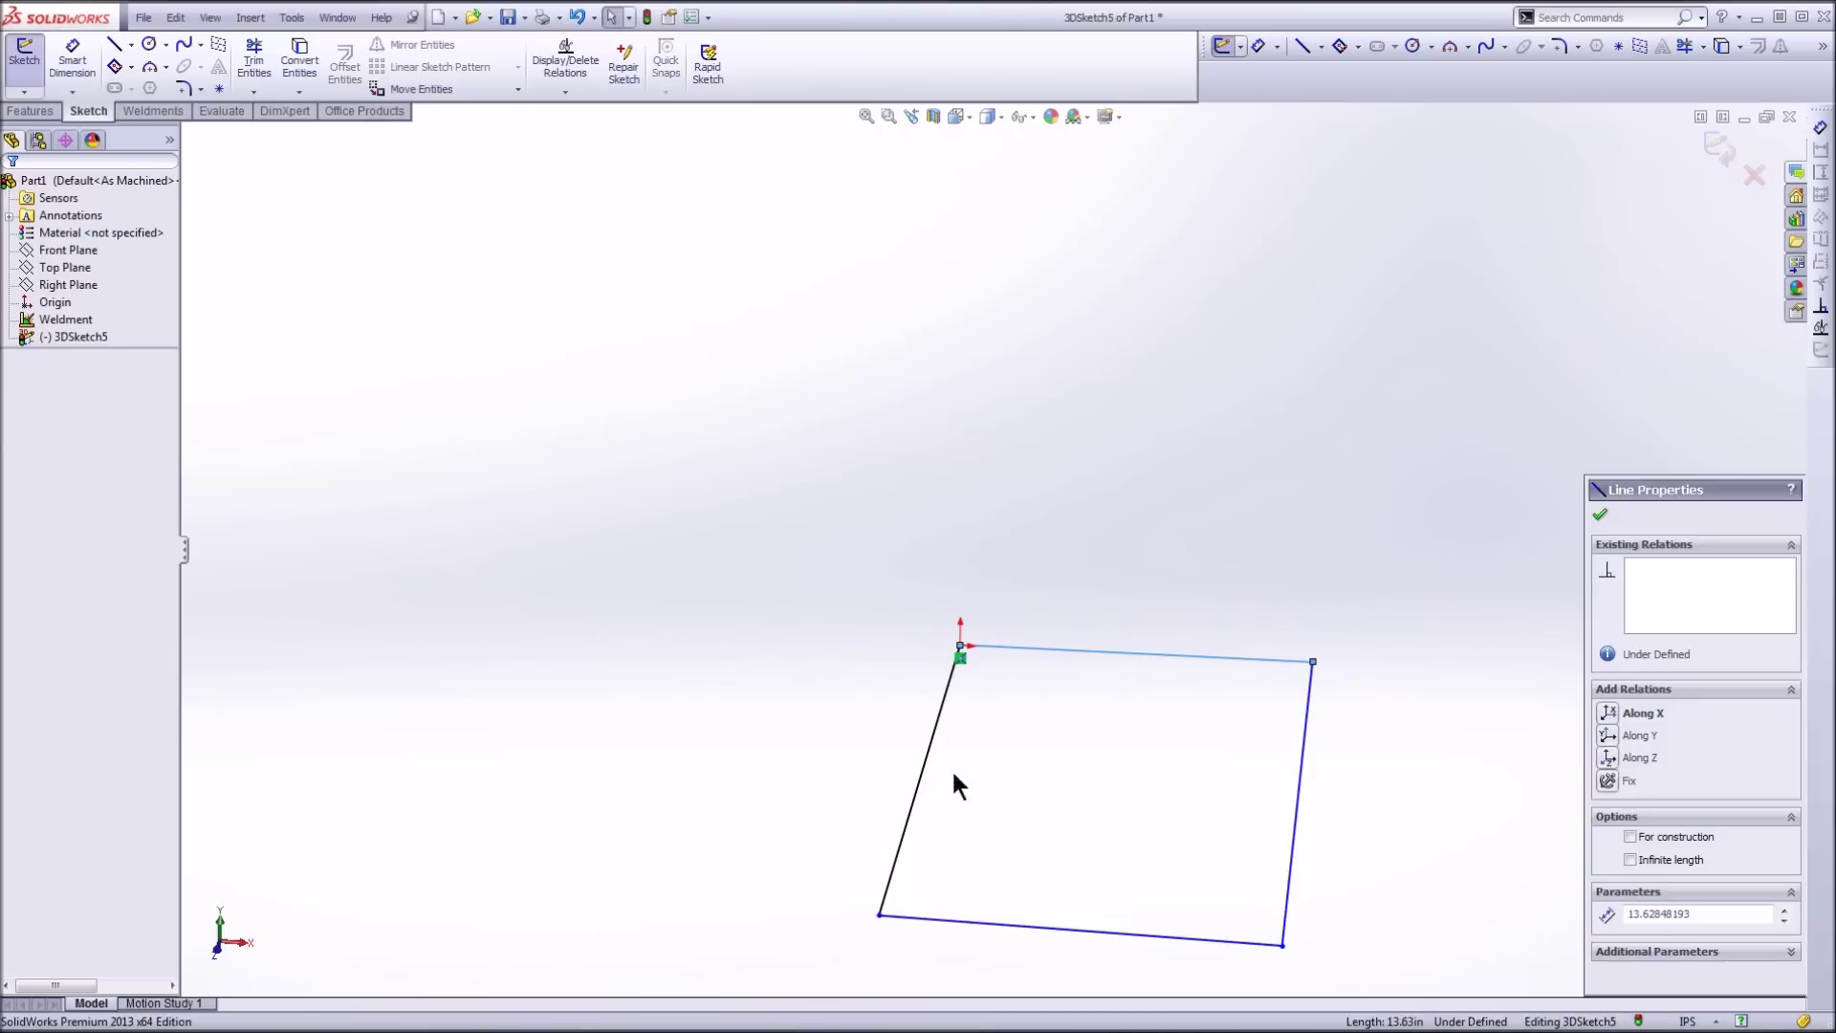
ctrl+click(922, 775)
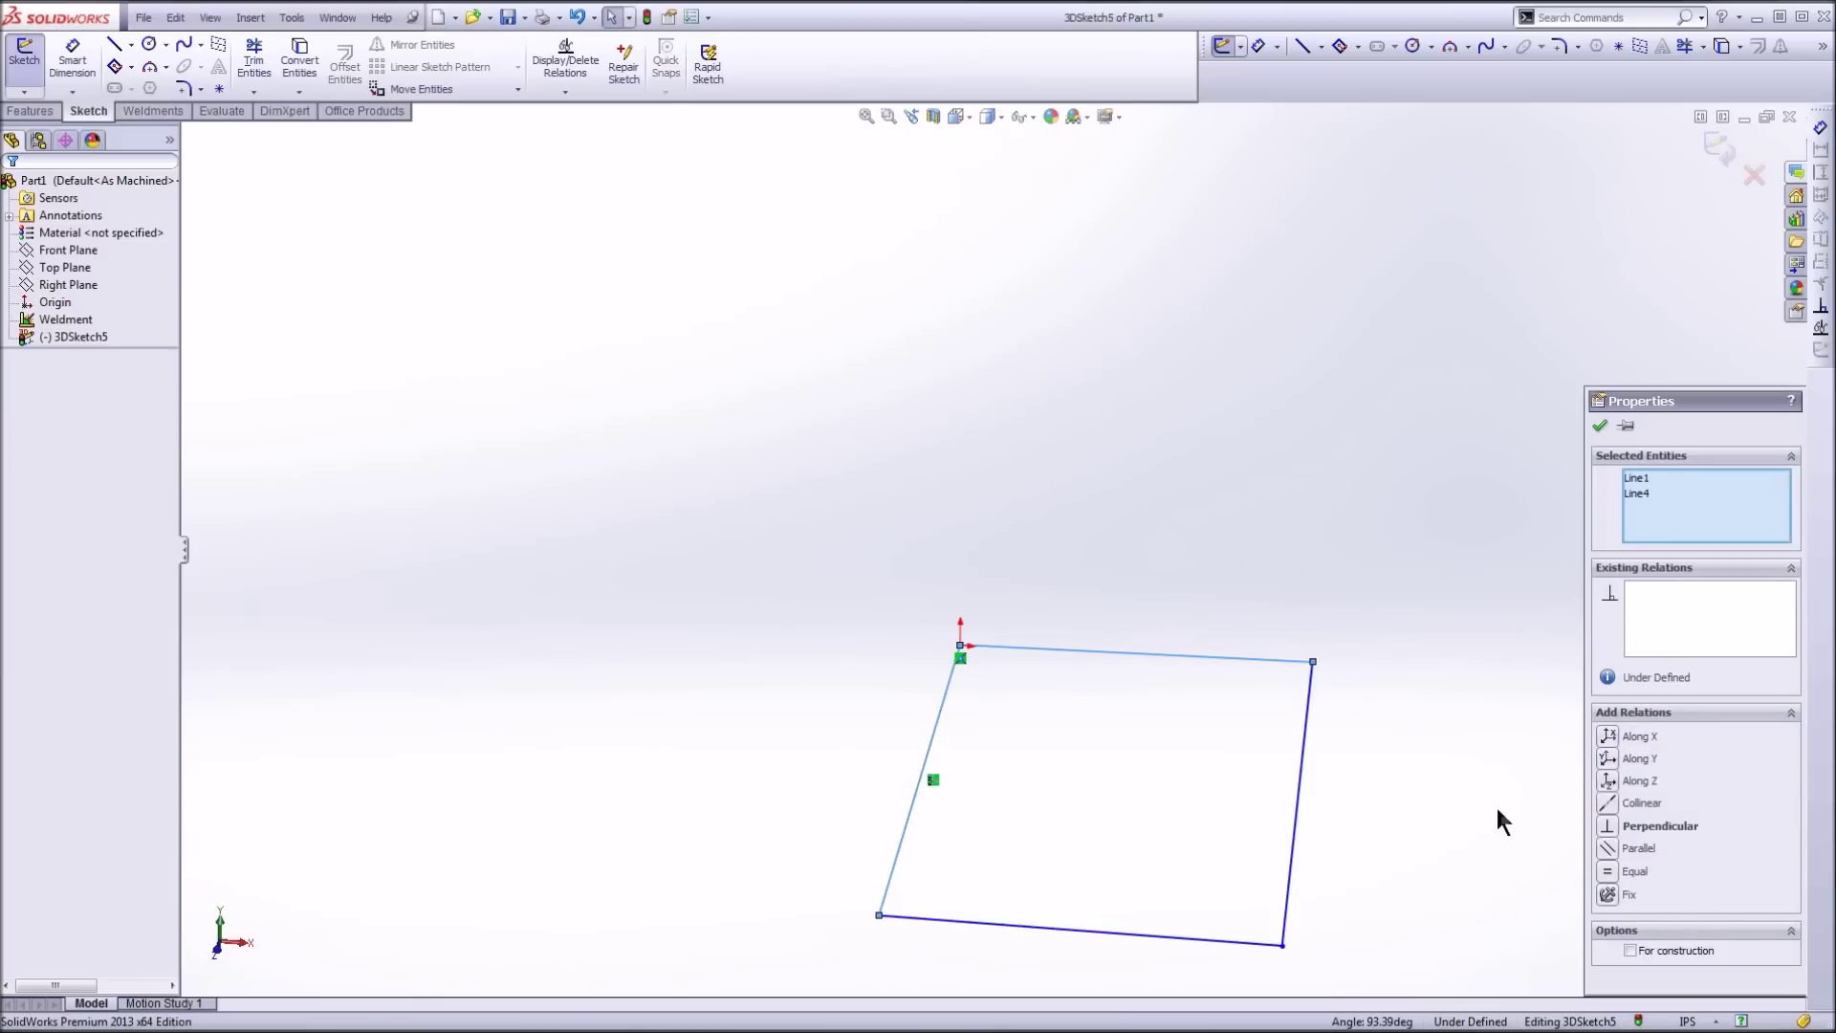
click(1608, 827)
click(1247, 784)
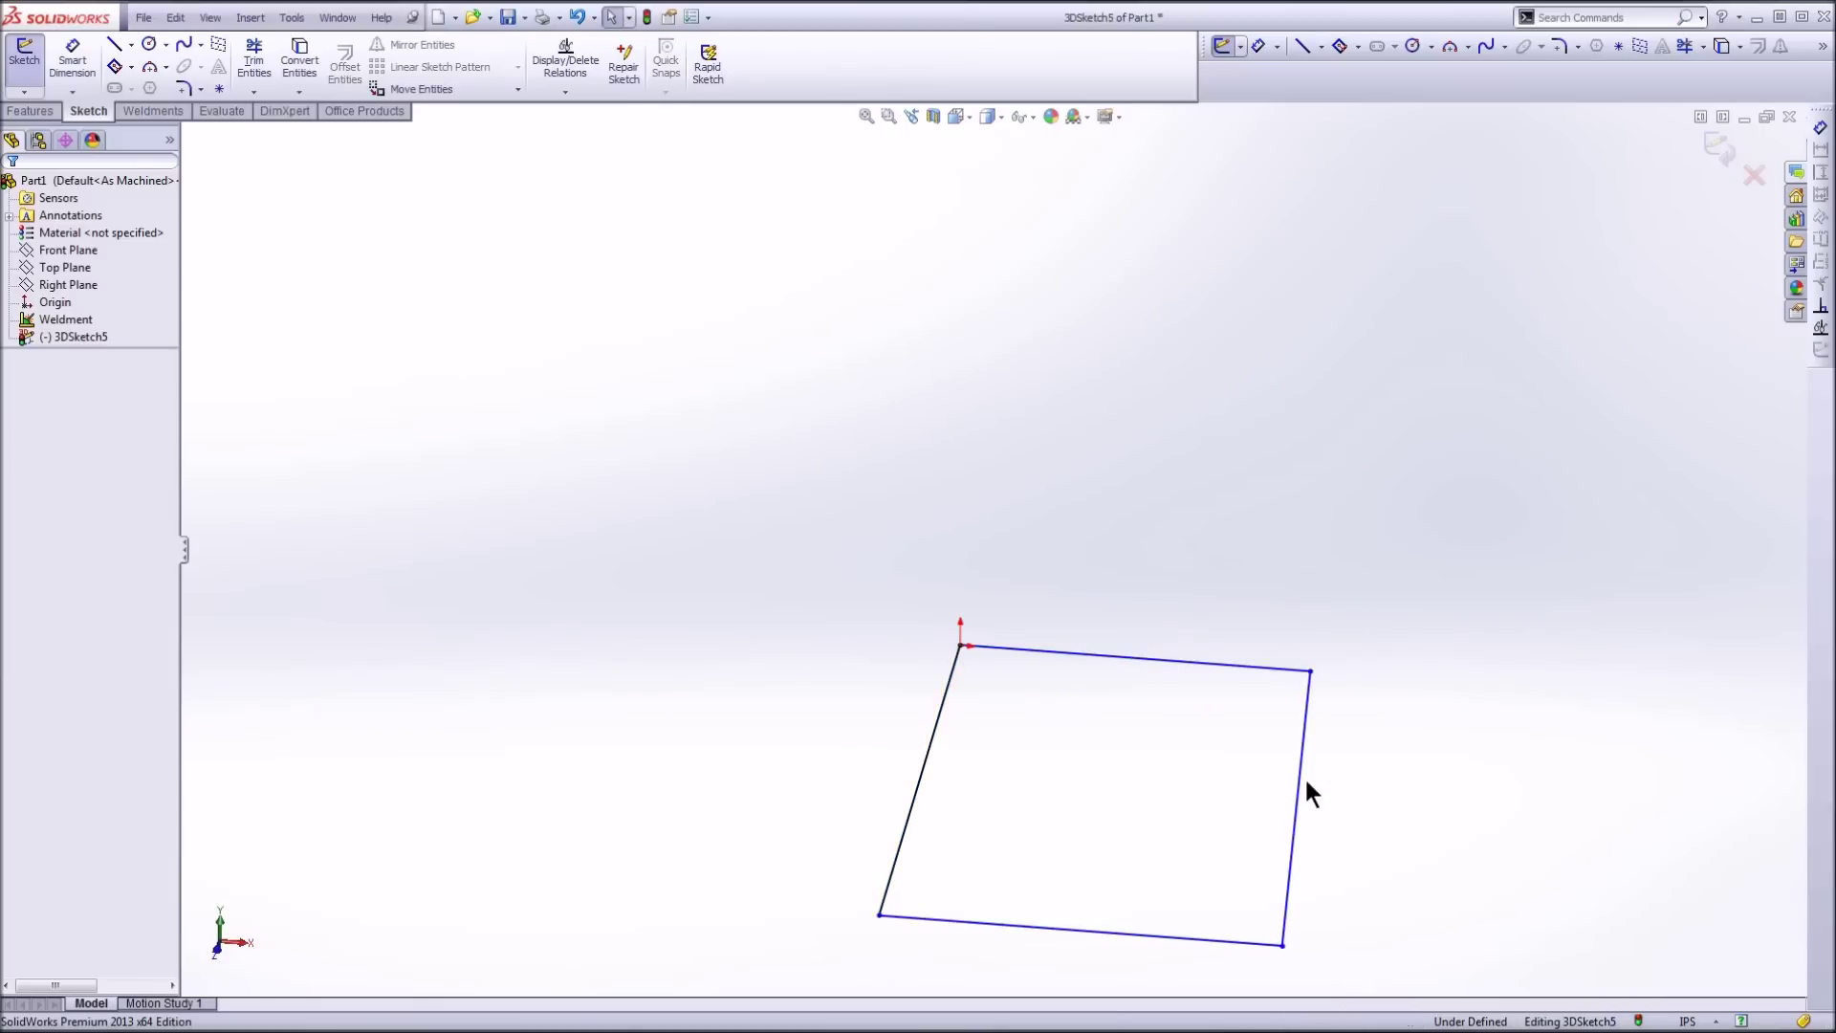
Step: Make the left and right lines parallel, and the top and bottom lines parallel
click(1299, 776)
ctrl+click(922, 776)
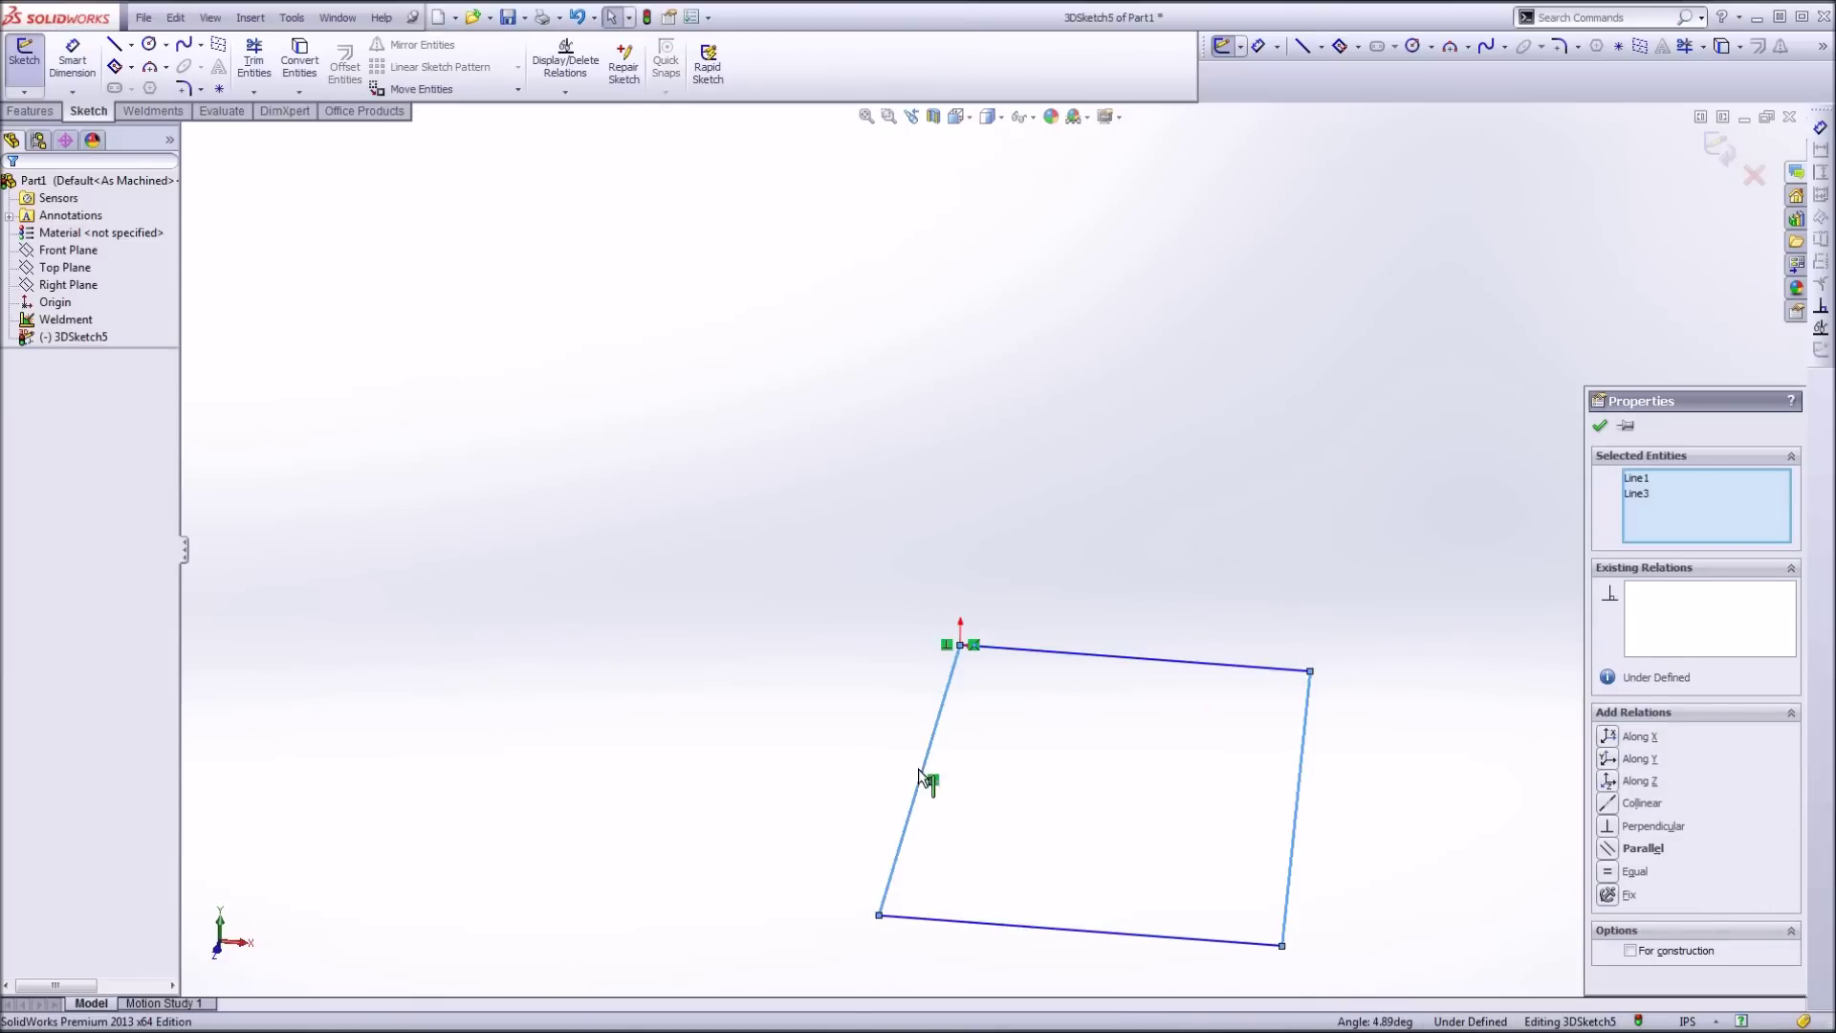
click(1610, 844)
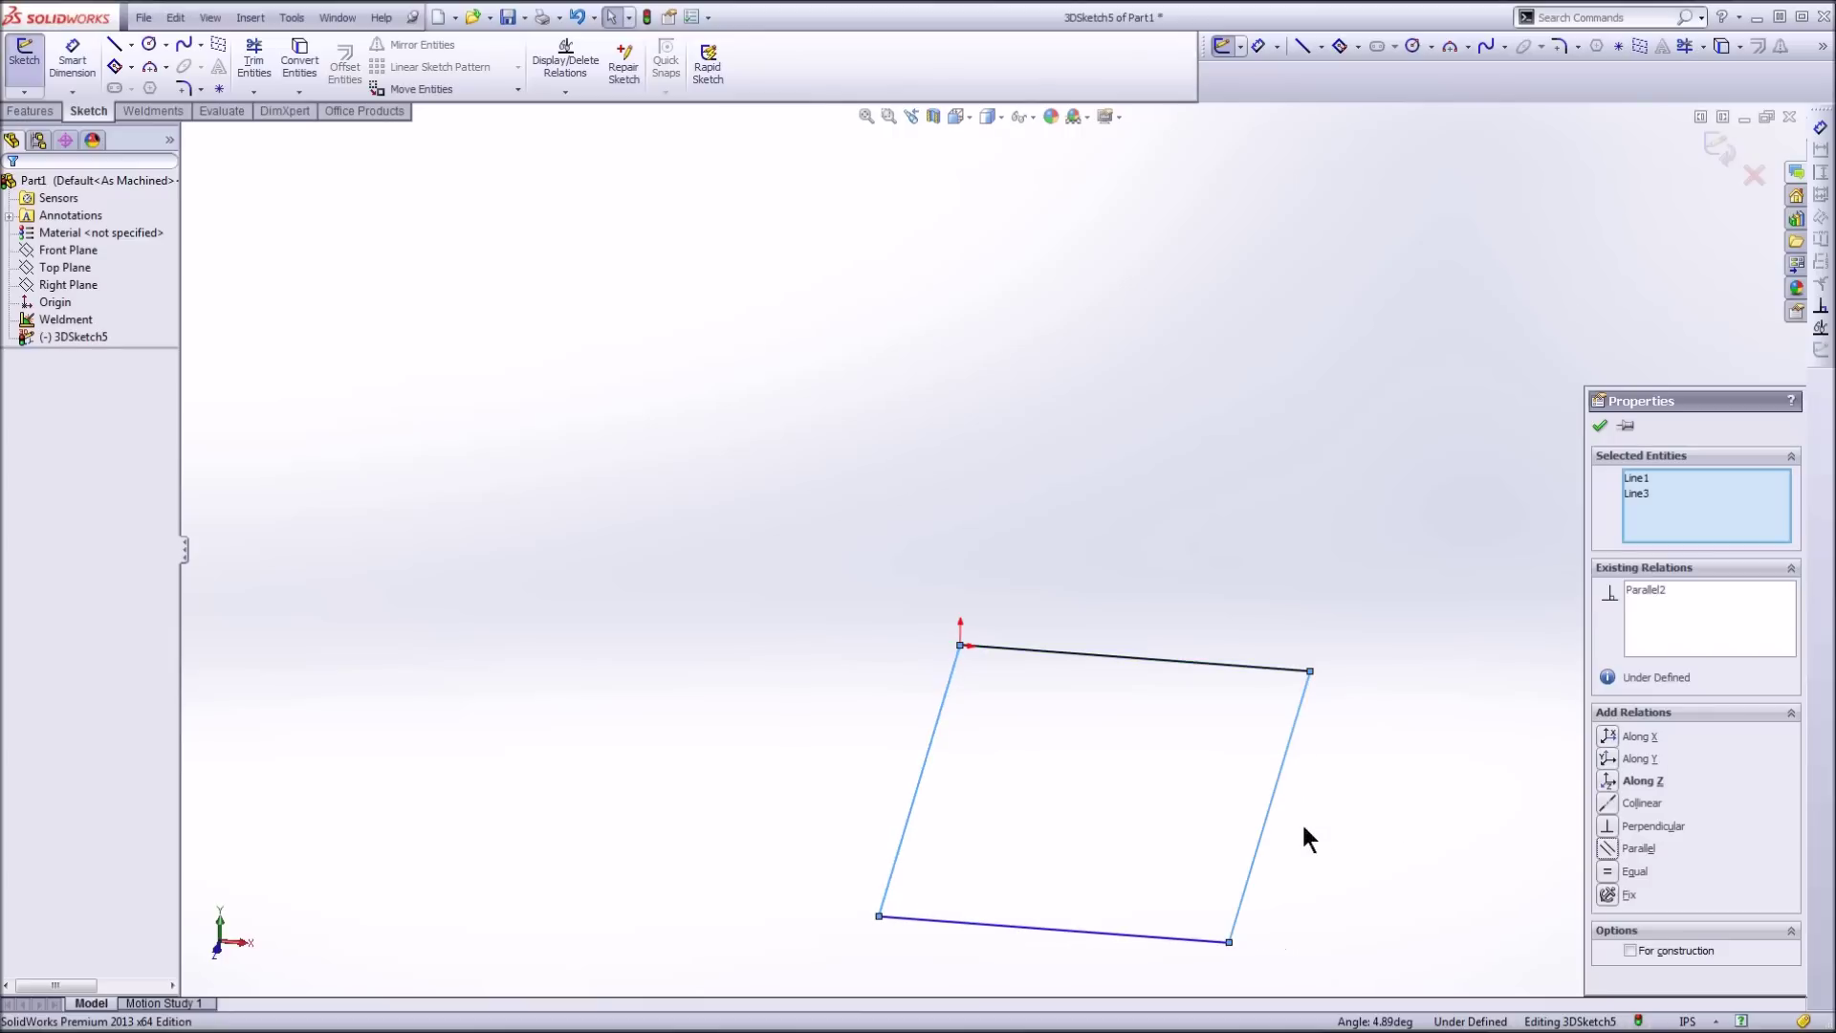
click(1052, 928)
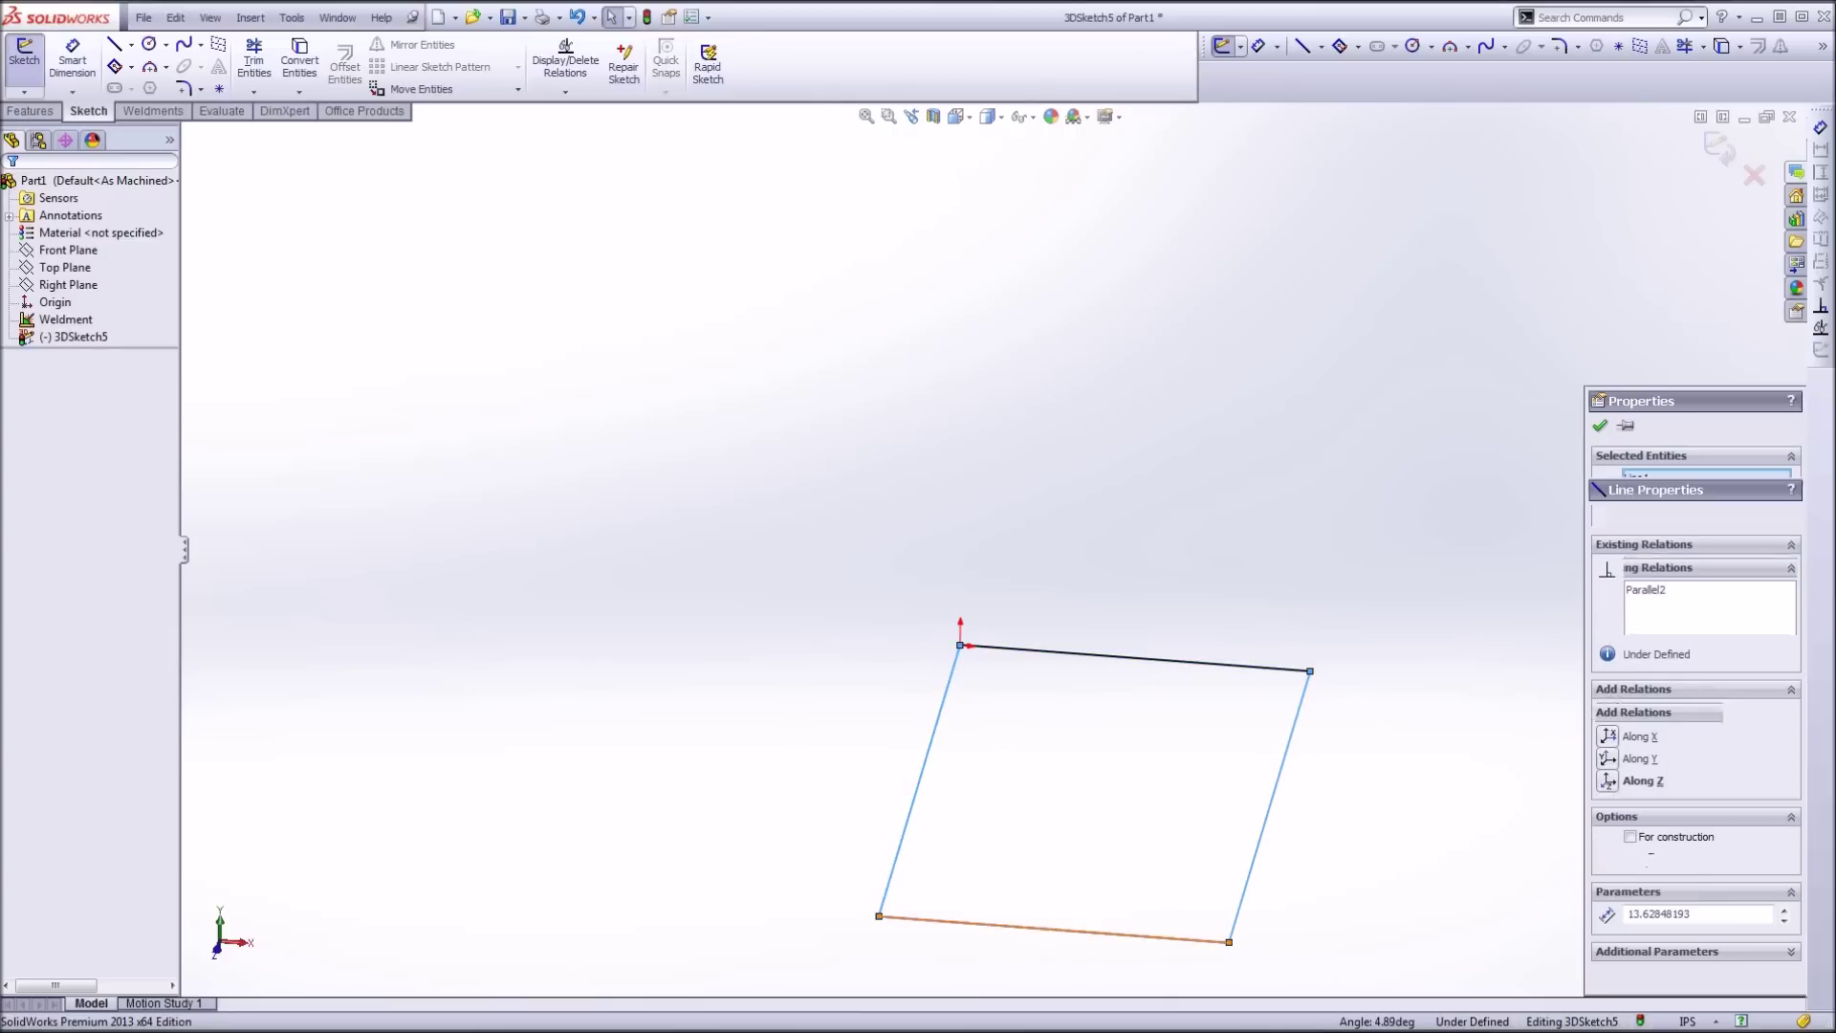
ctrl+click(1119, 661)
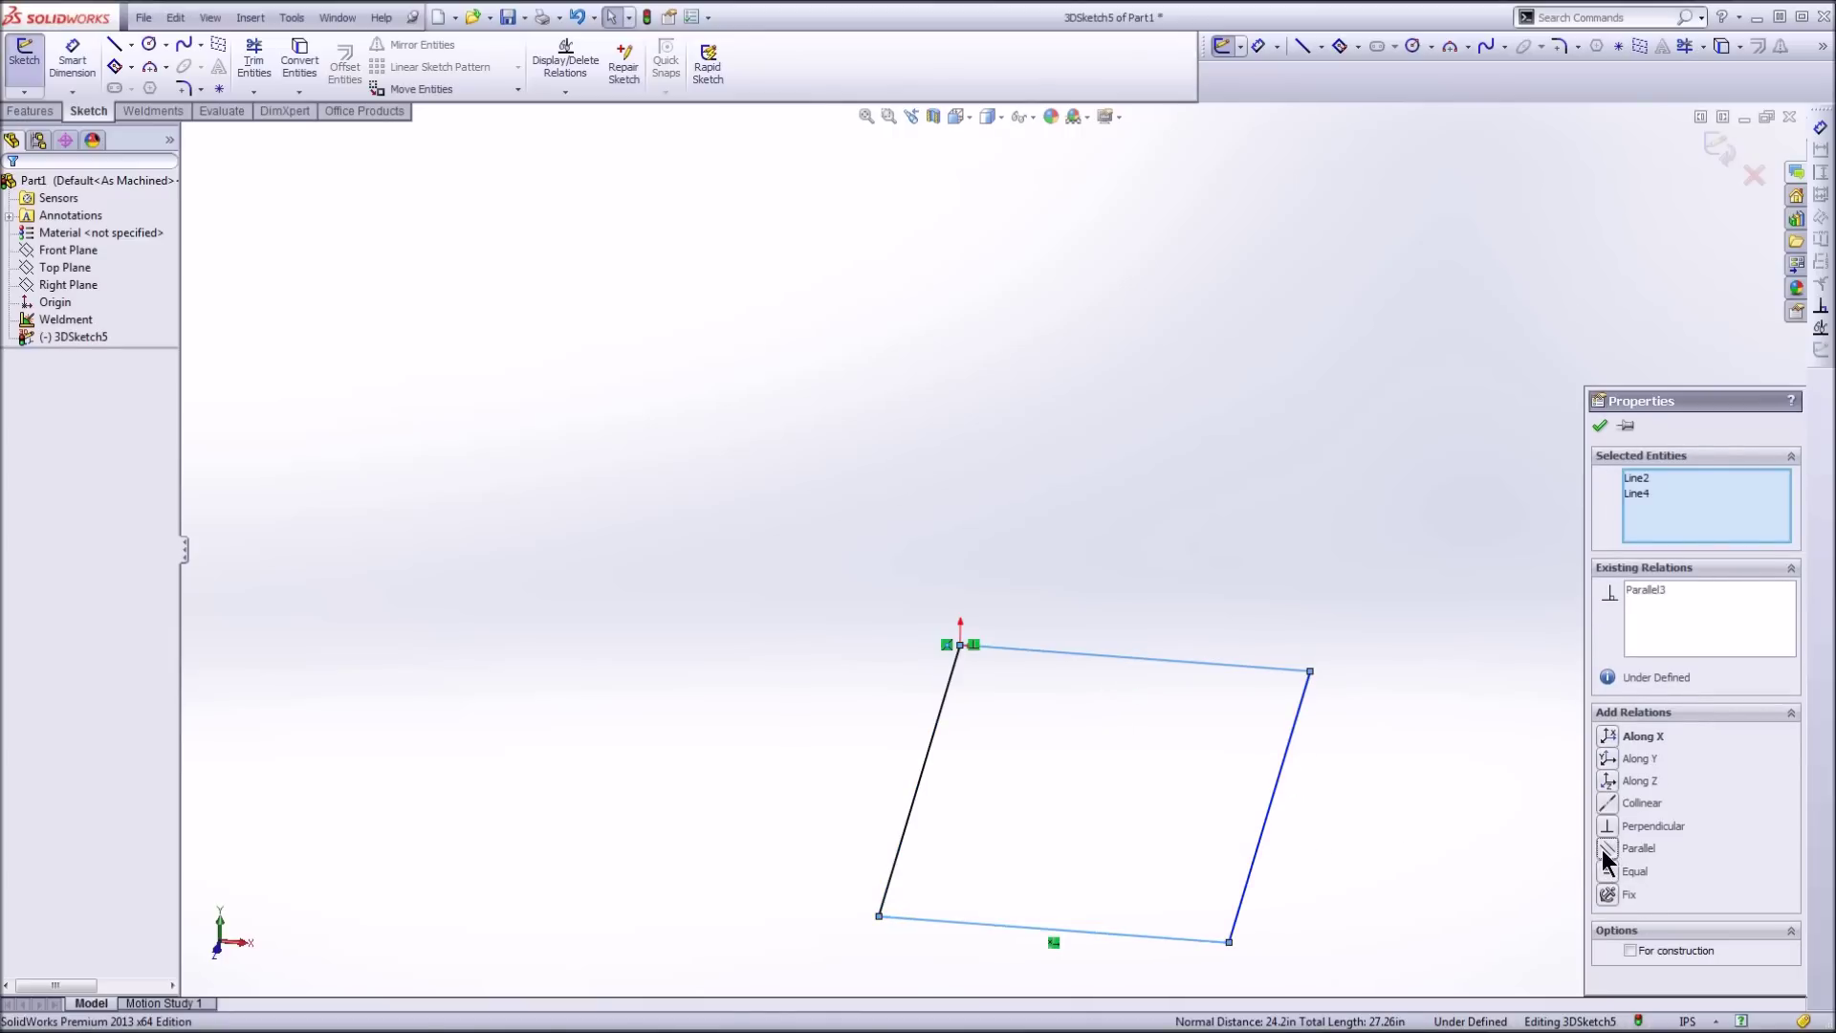
click(1376, 675)
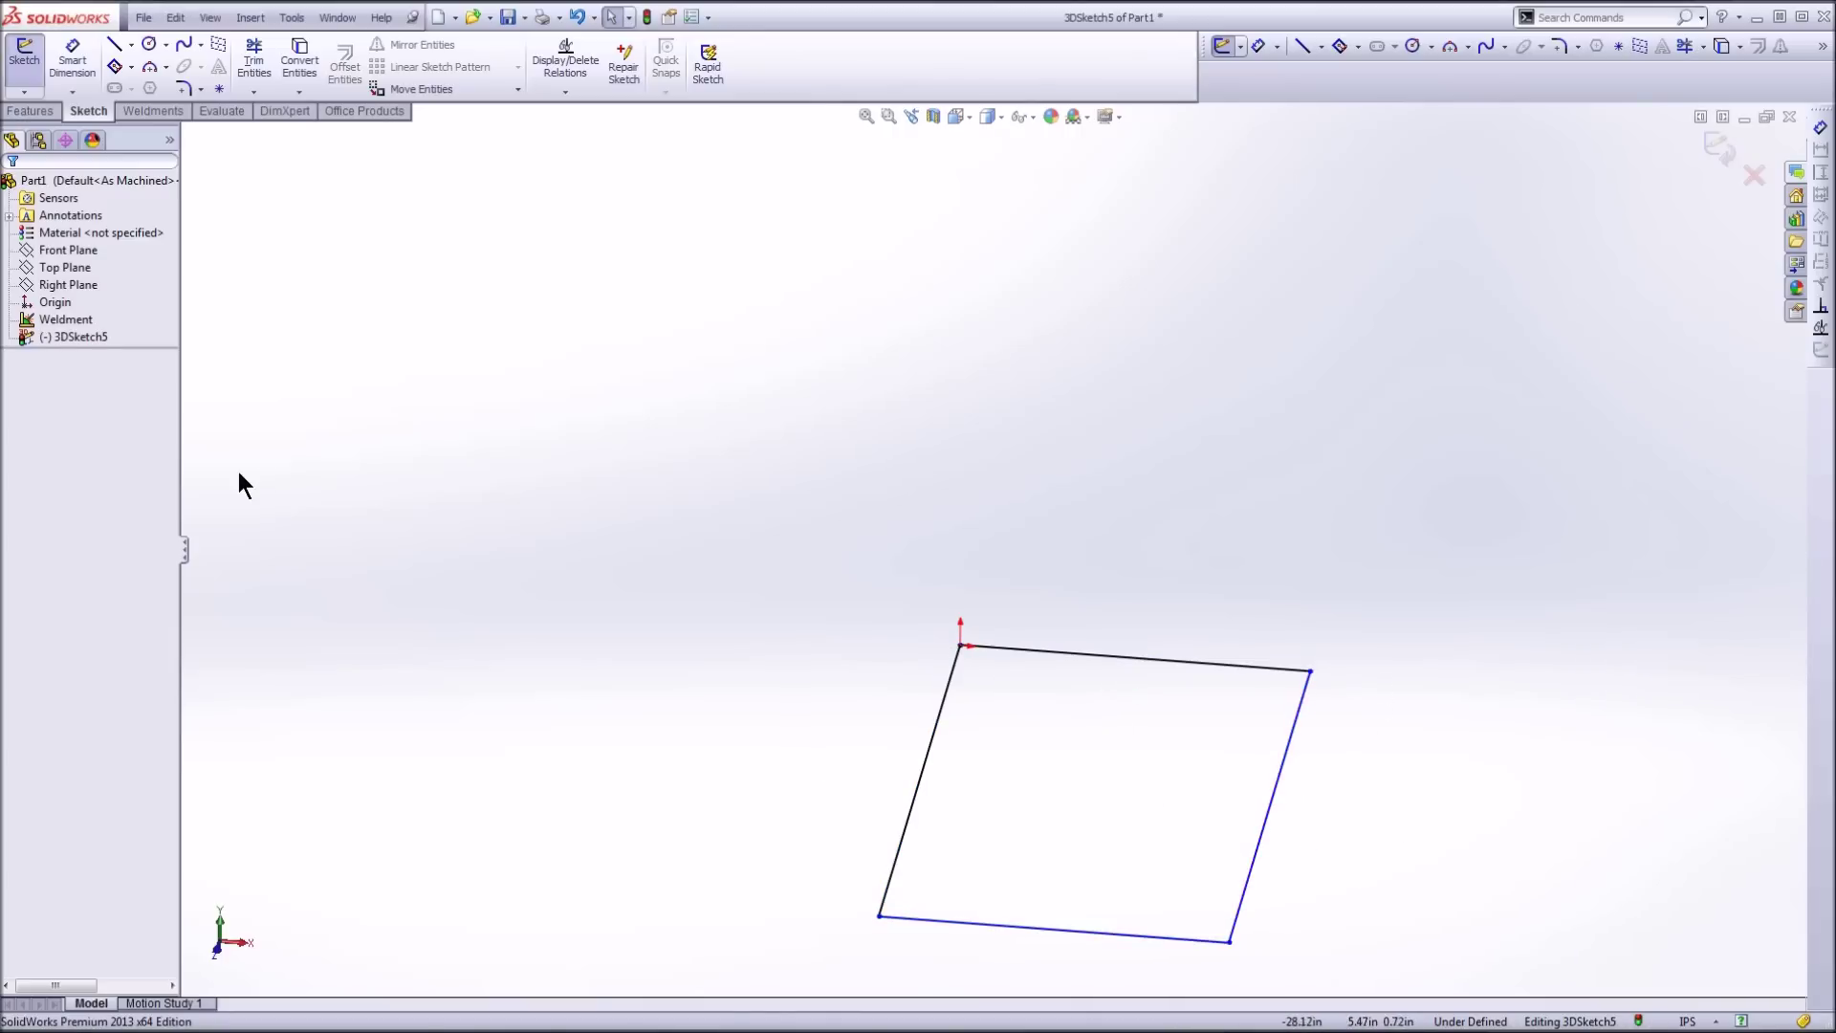
Step: Dimension the left side of the rectangle to 20 in
mouse_move(754, 691)
middle_down()
mouse_move(697, 484)
mouse_move(680, 599)
mouse_move(705, 699)
middle_up()
click(95, 77)
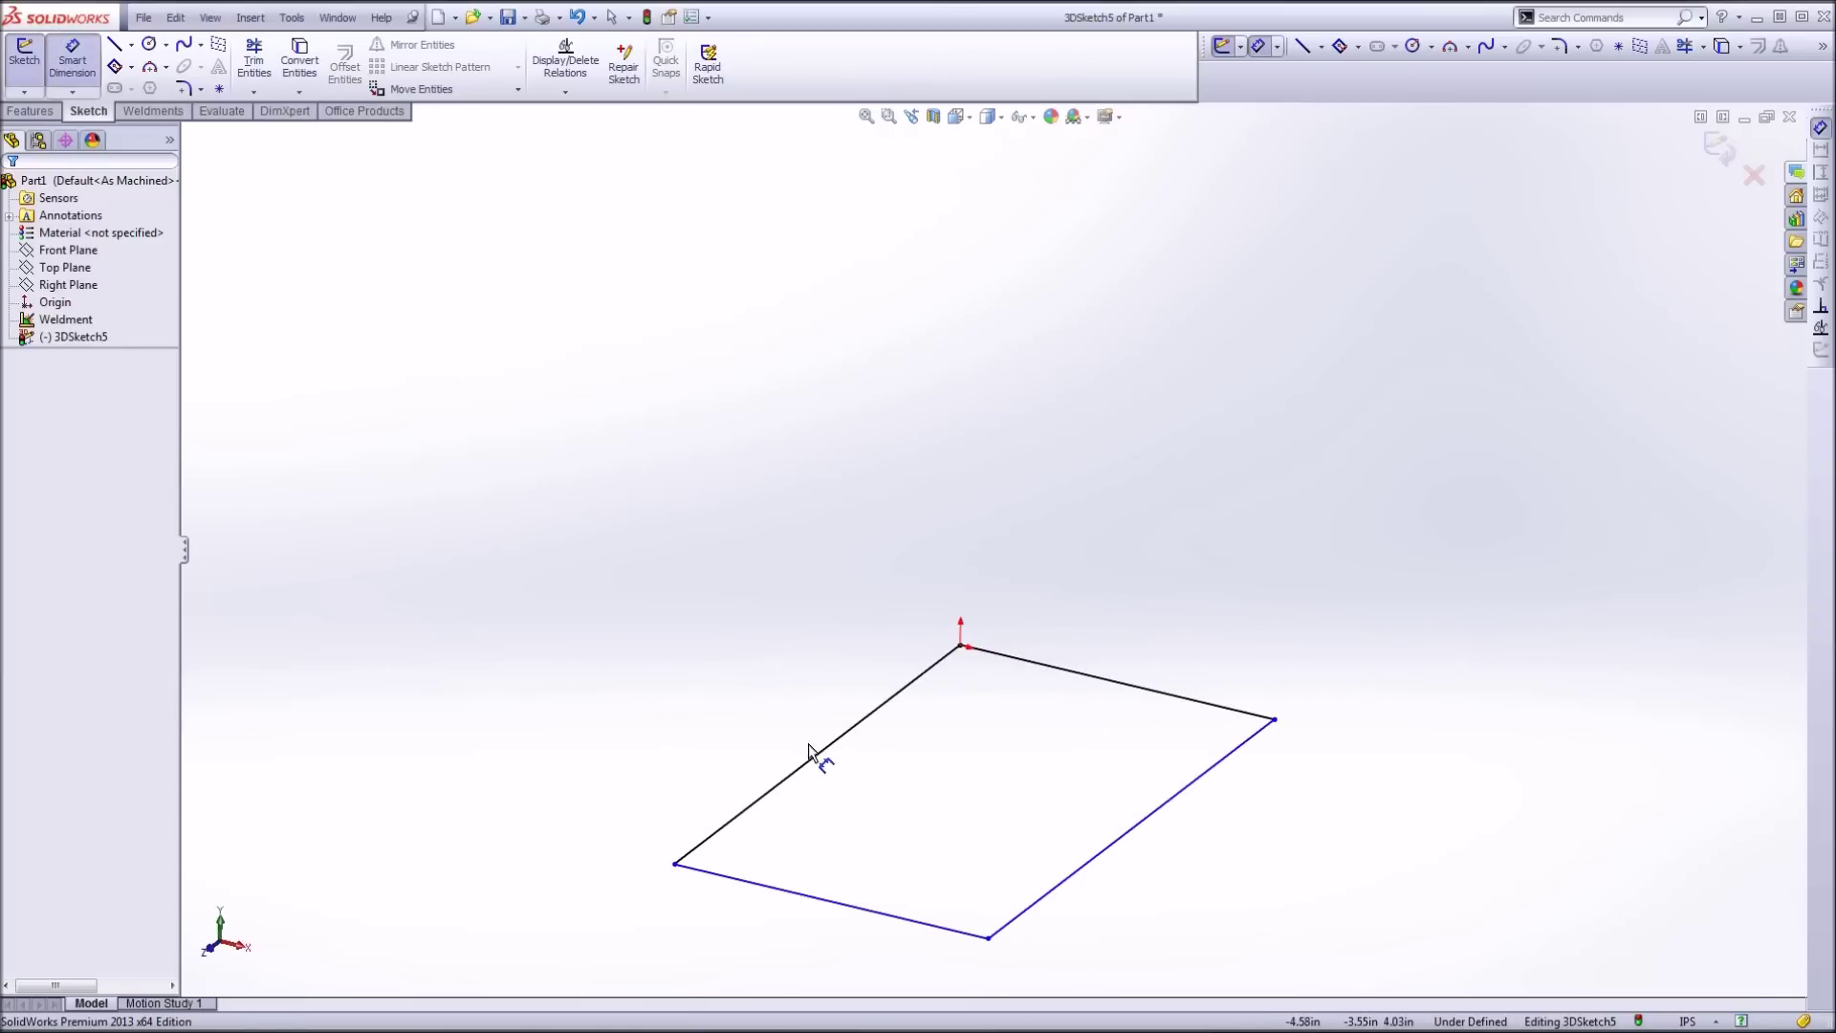
click(820, 756)
click(771, 705)
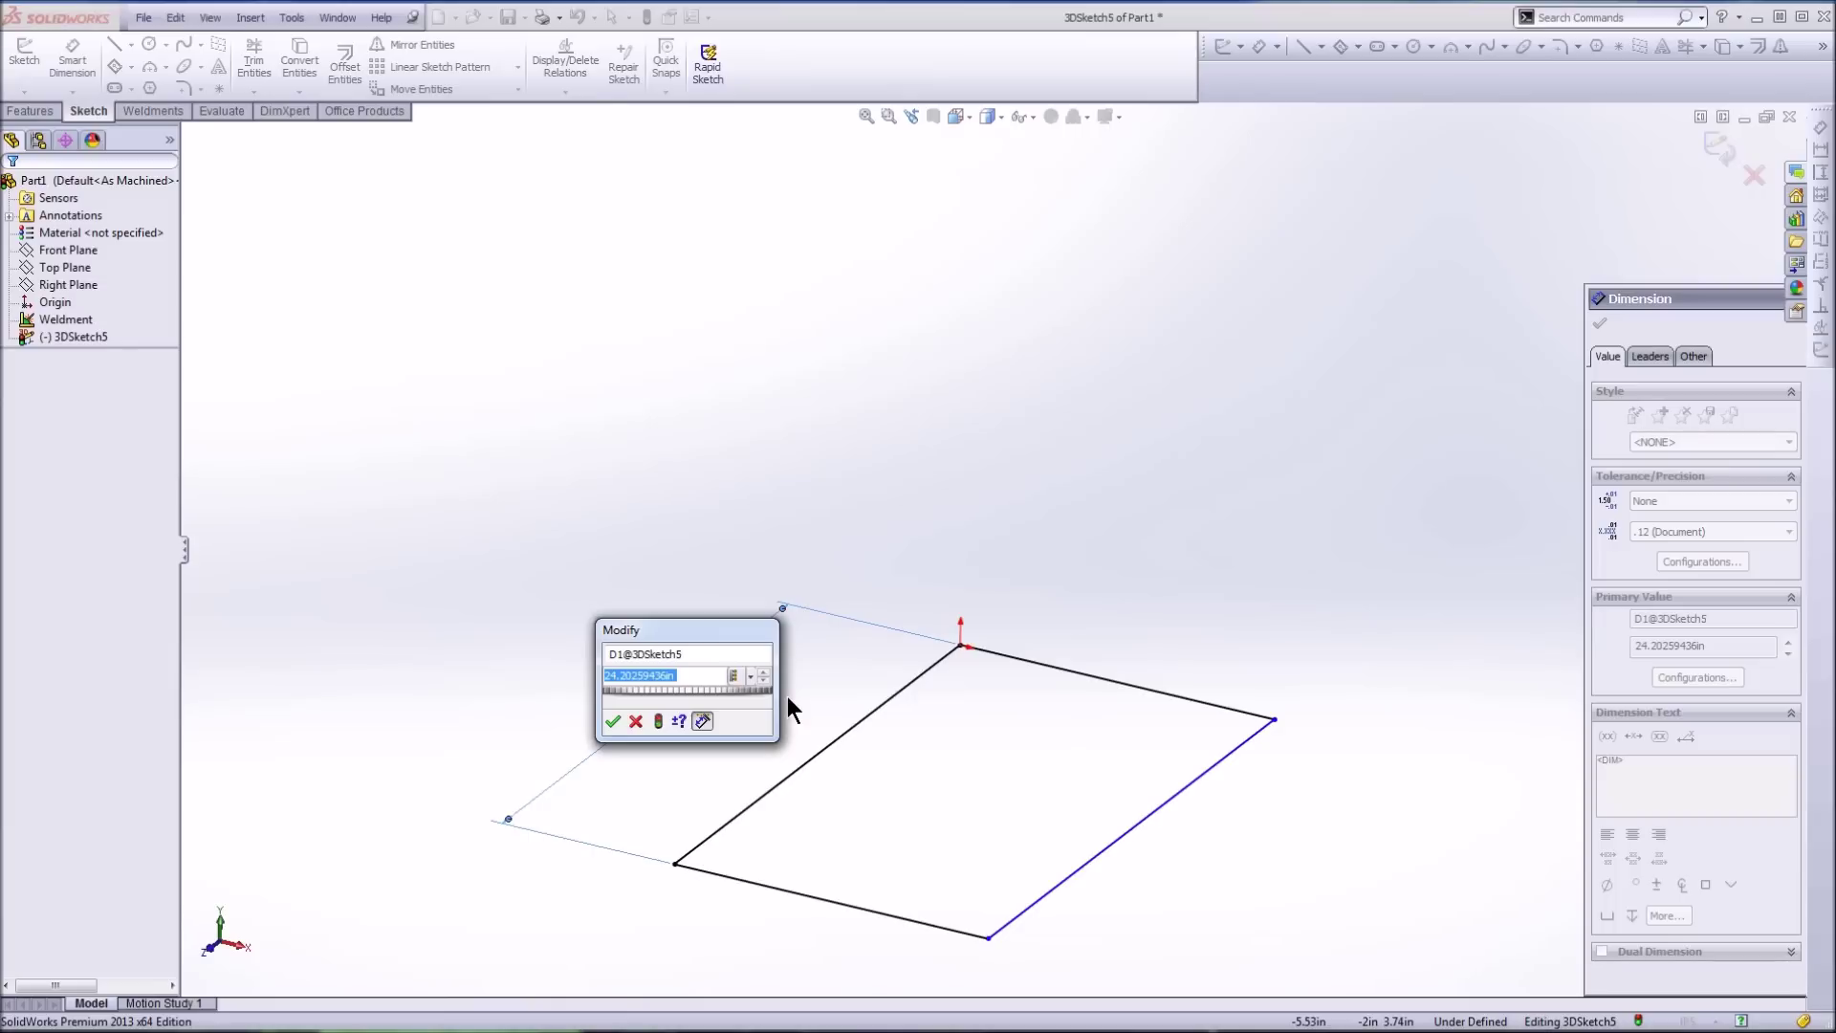
text(20)
key(Return)
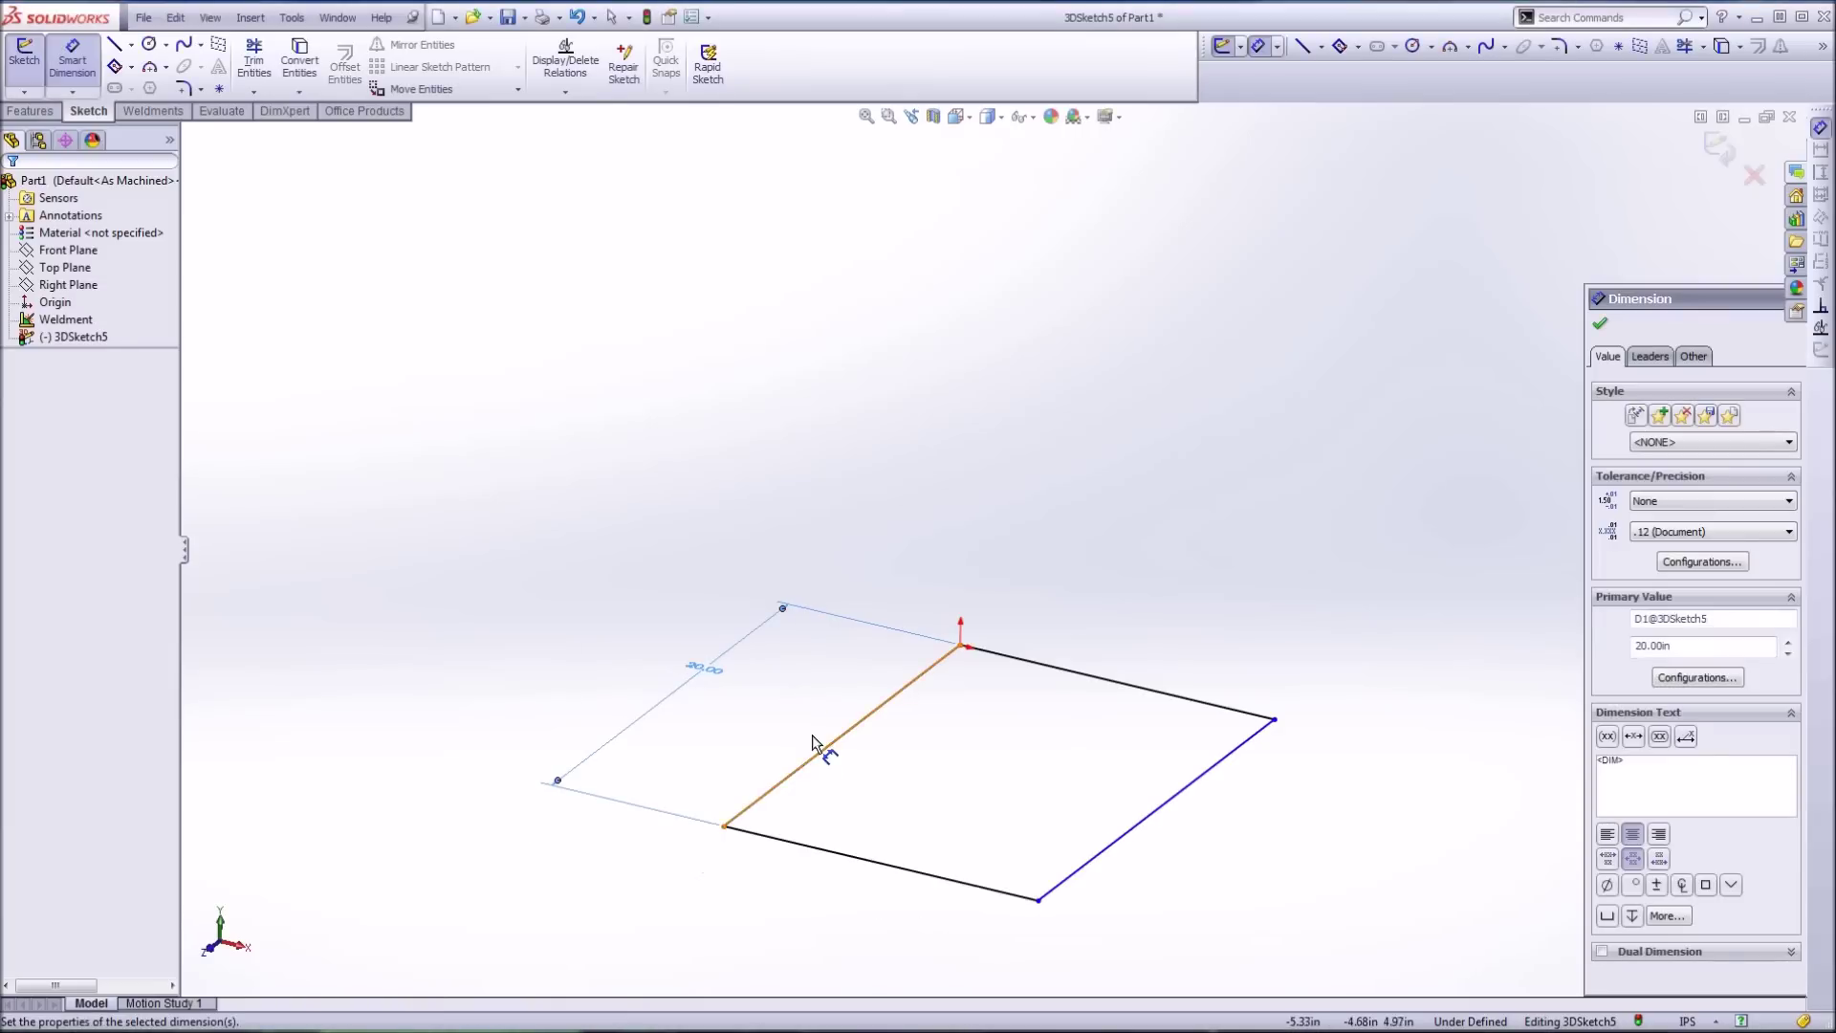
Step: Dimension the bottom side to 36 in, fully defining the sketch
key(z)
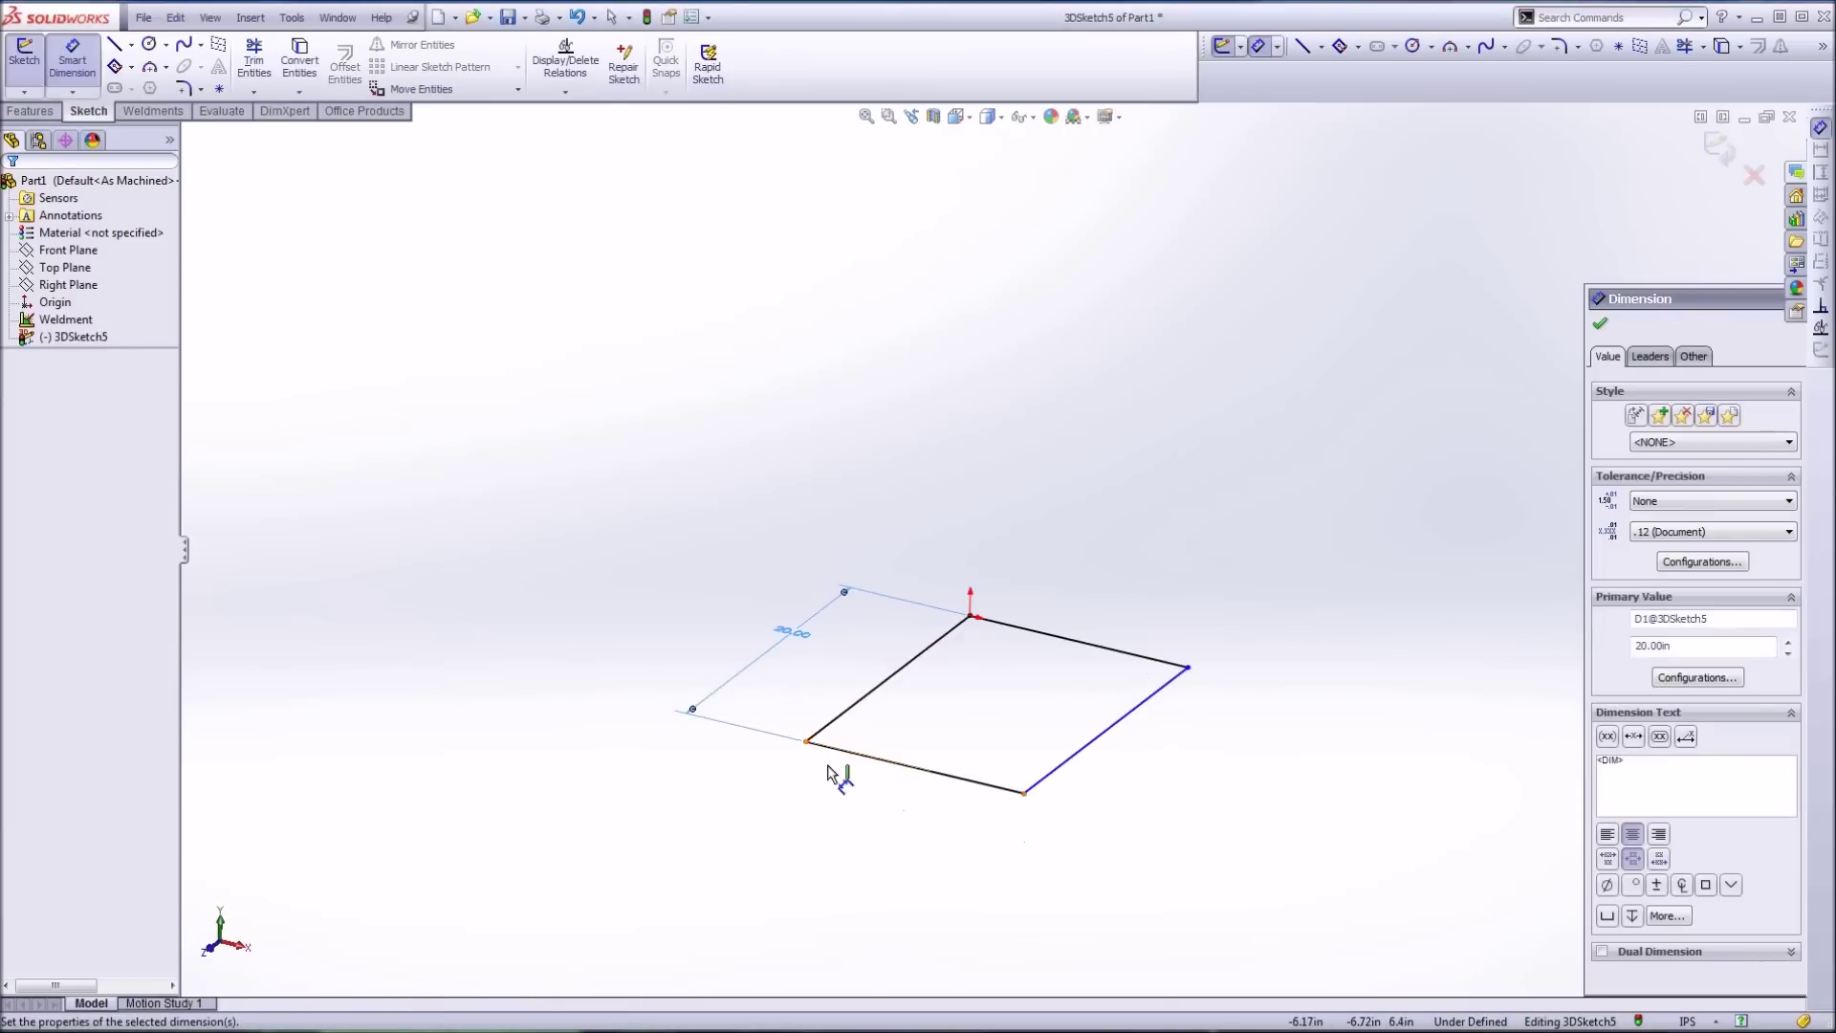
click(885, 772)
click(905, 815)
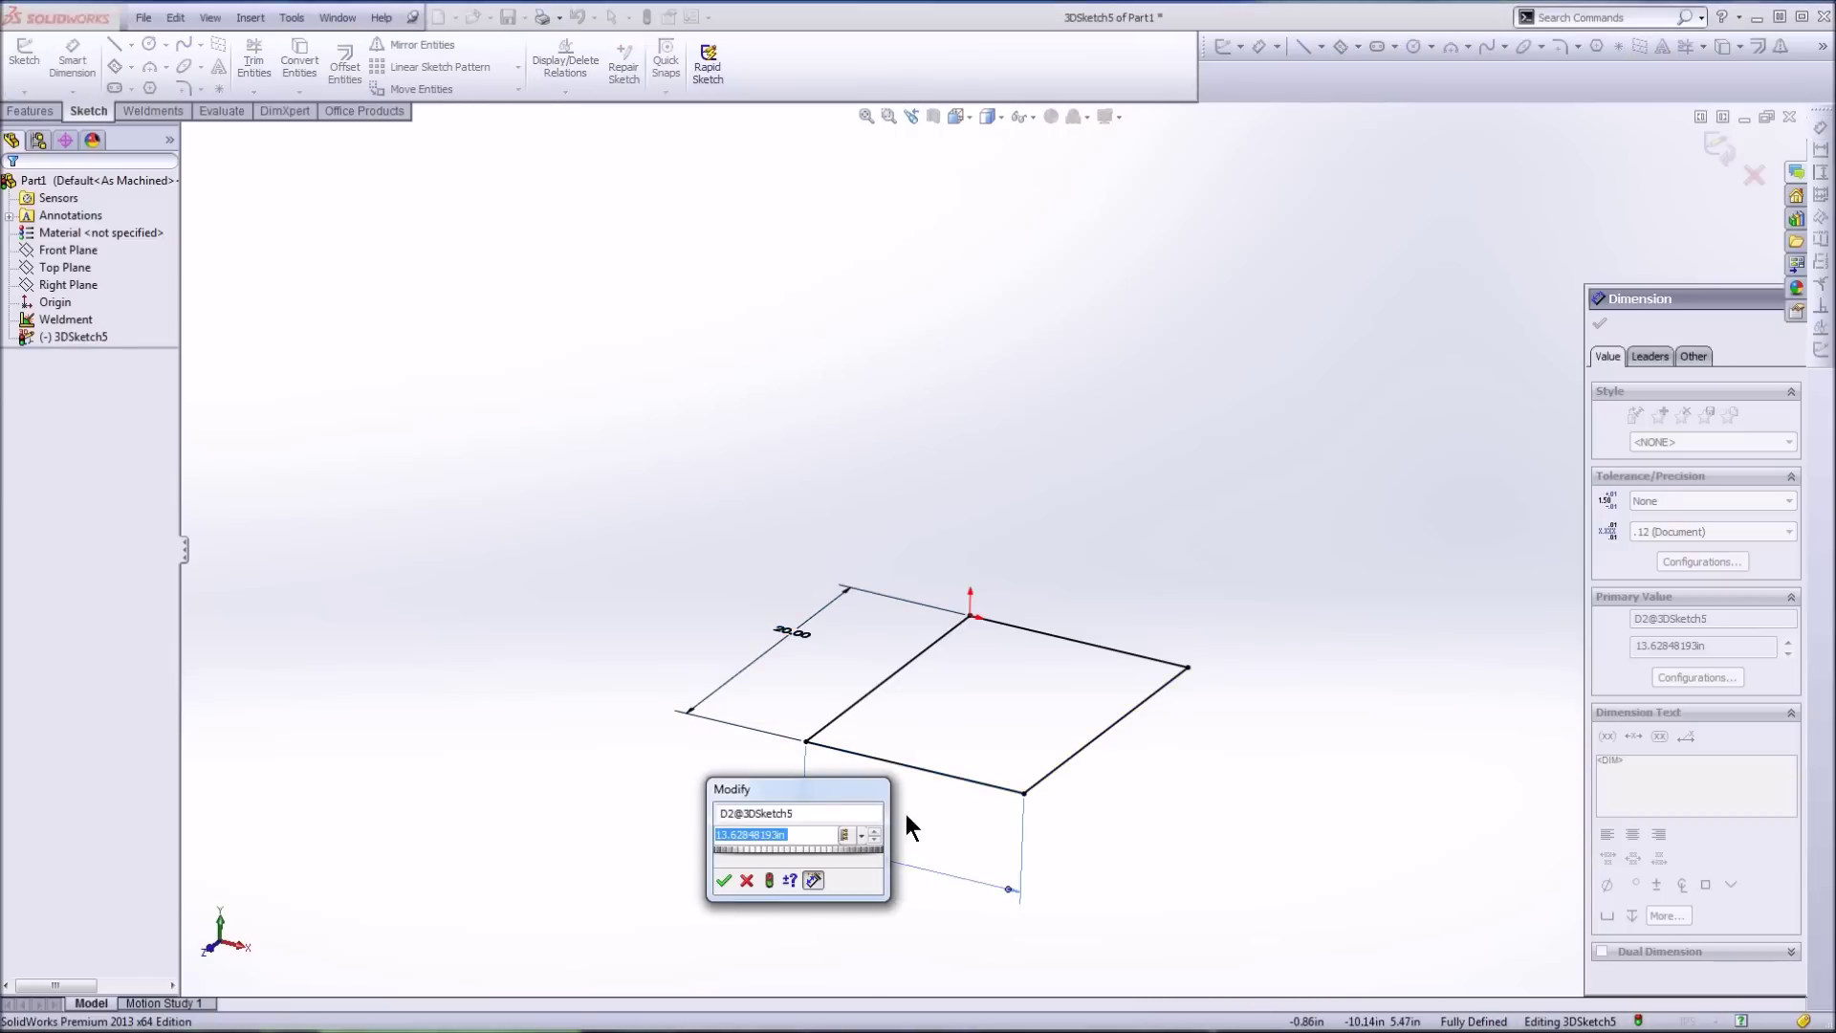
text(36)
key(Return)
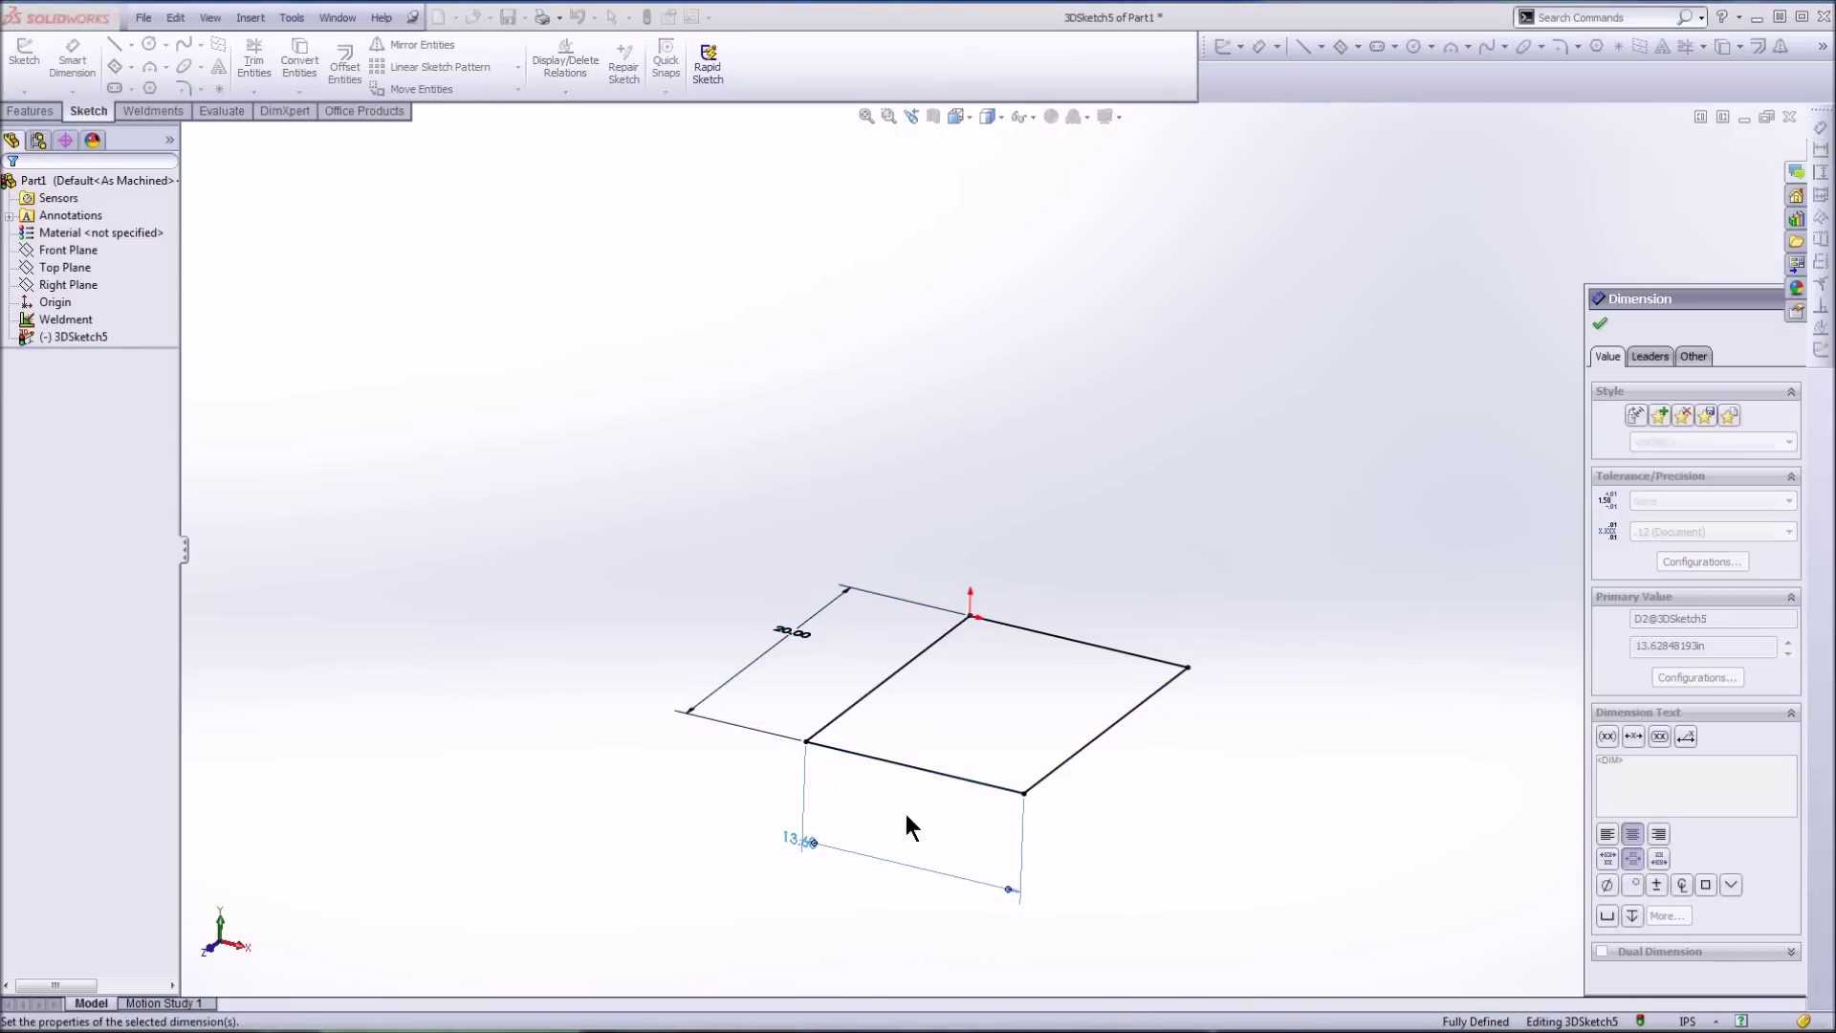
mouse_move(1071, 880)
middle_down()
mouse_move(1004, 663)
mouse_move(934, 737)
mouse_move(1074, 721)
mouse_move(1077, 881)
middle_up()
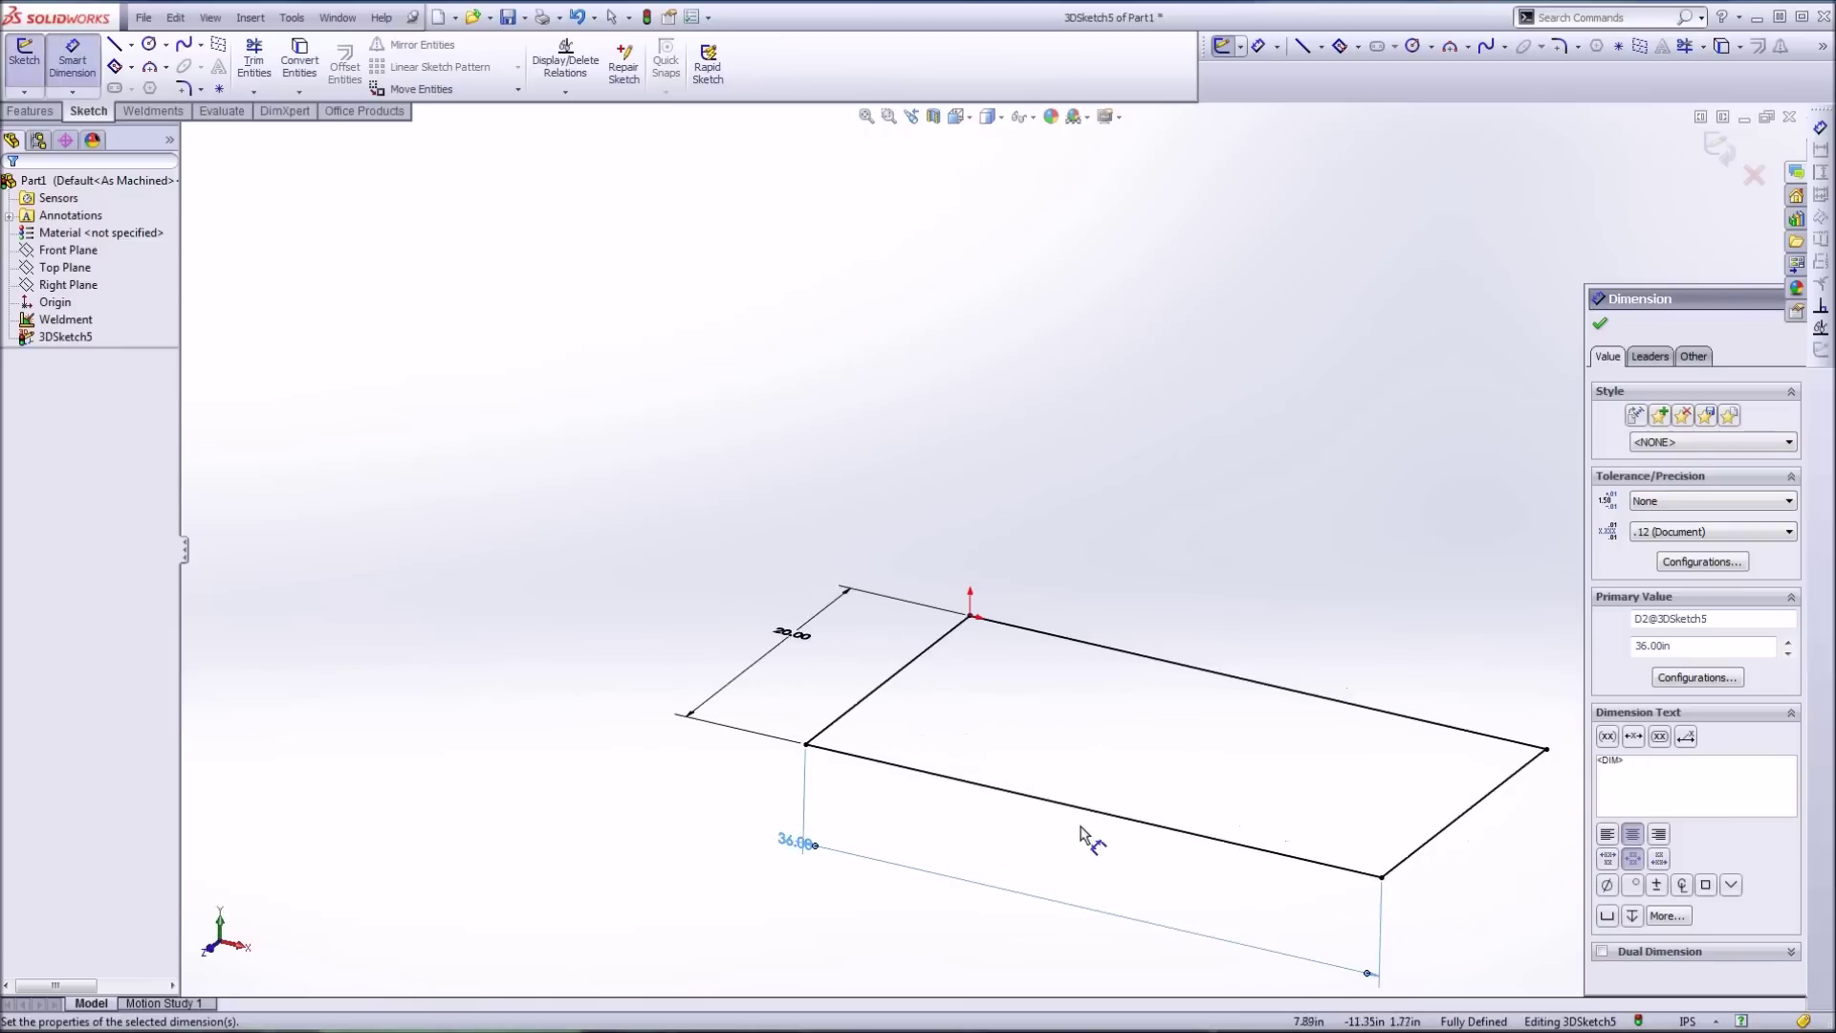
click(1224, 737)
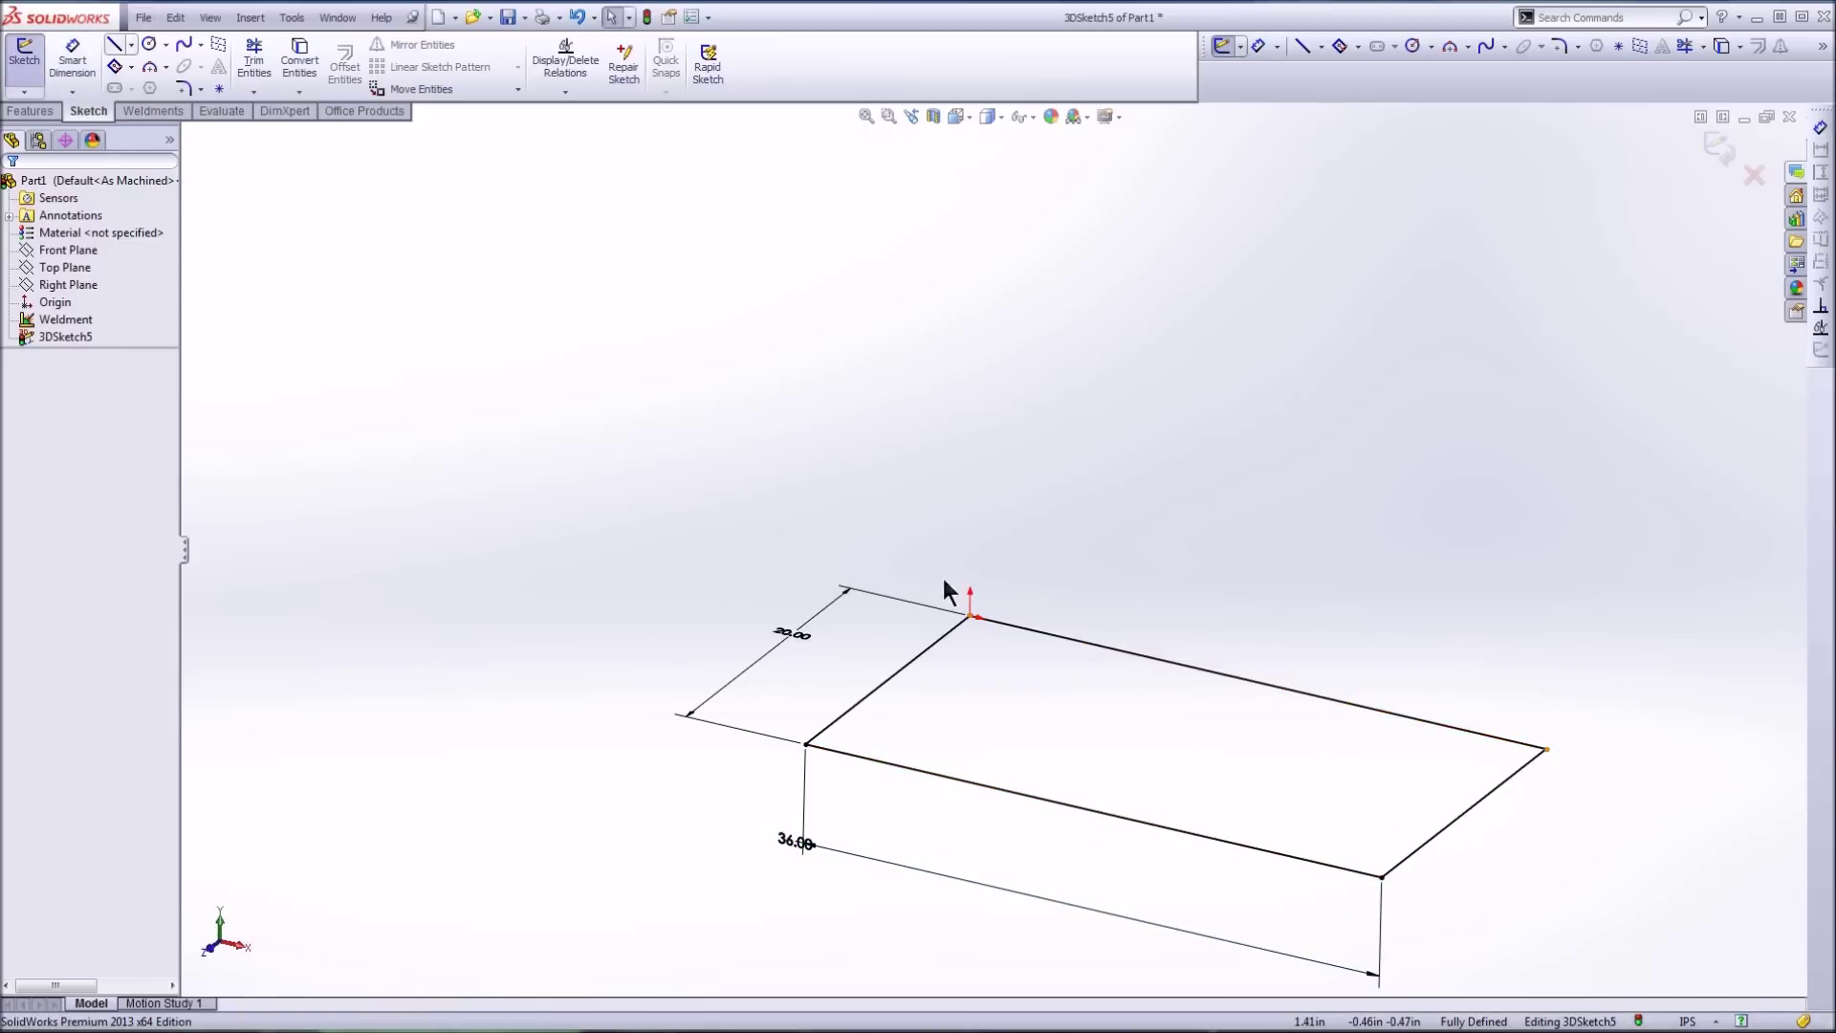
Step: Draw vertical lines rising from the origin corner and the front-left corner
click(123, 48)
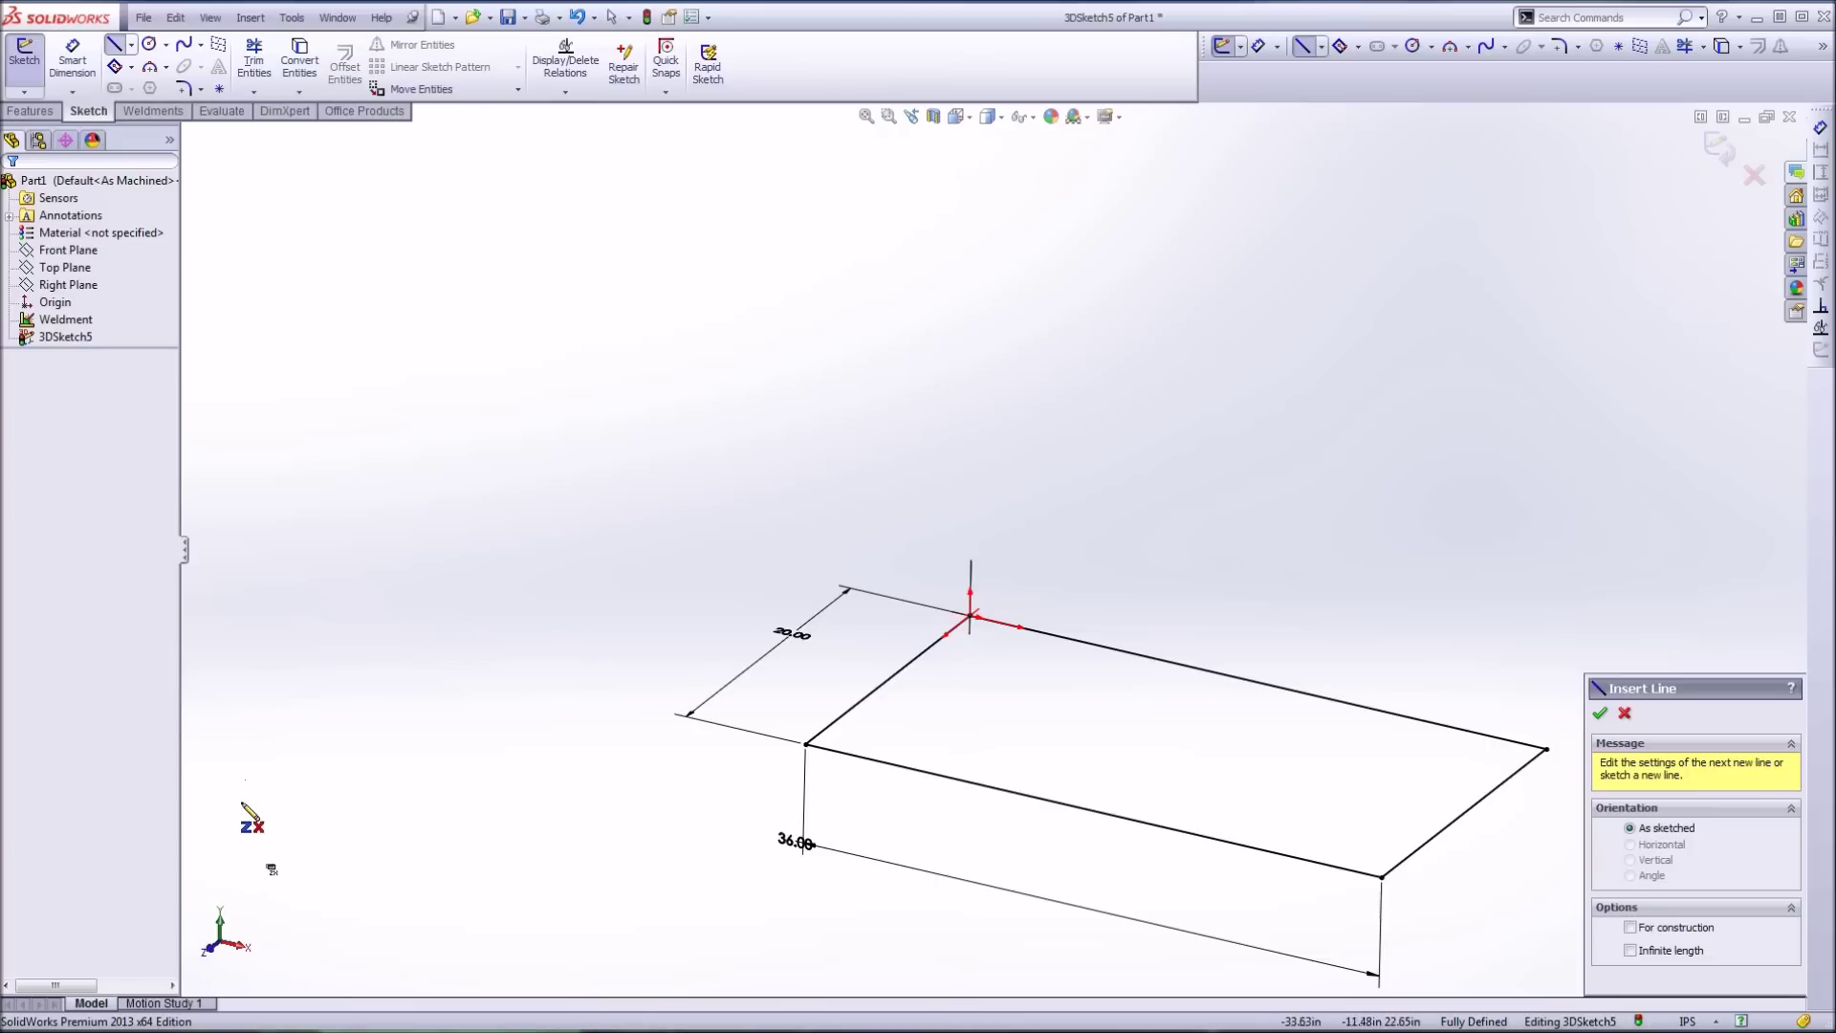
click(971, 614)
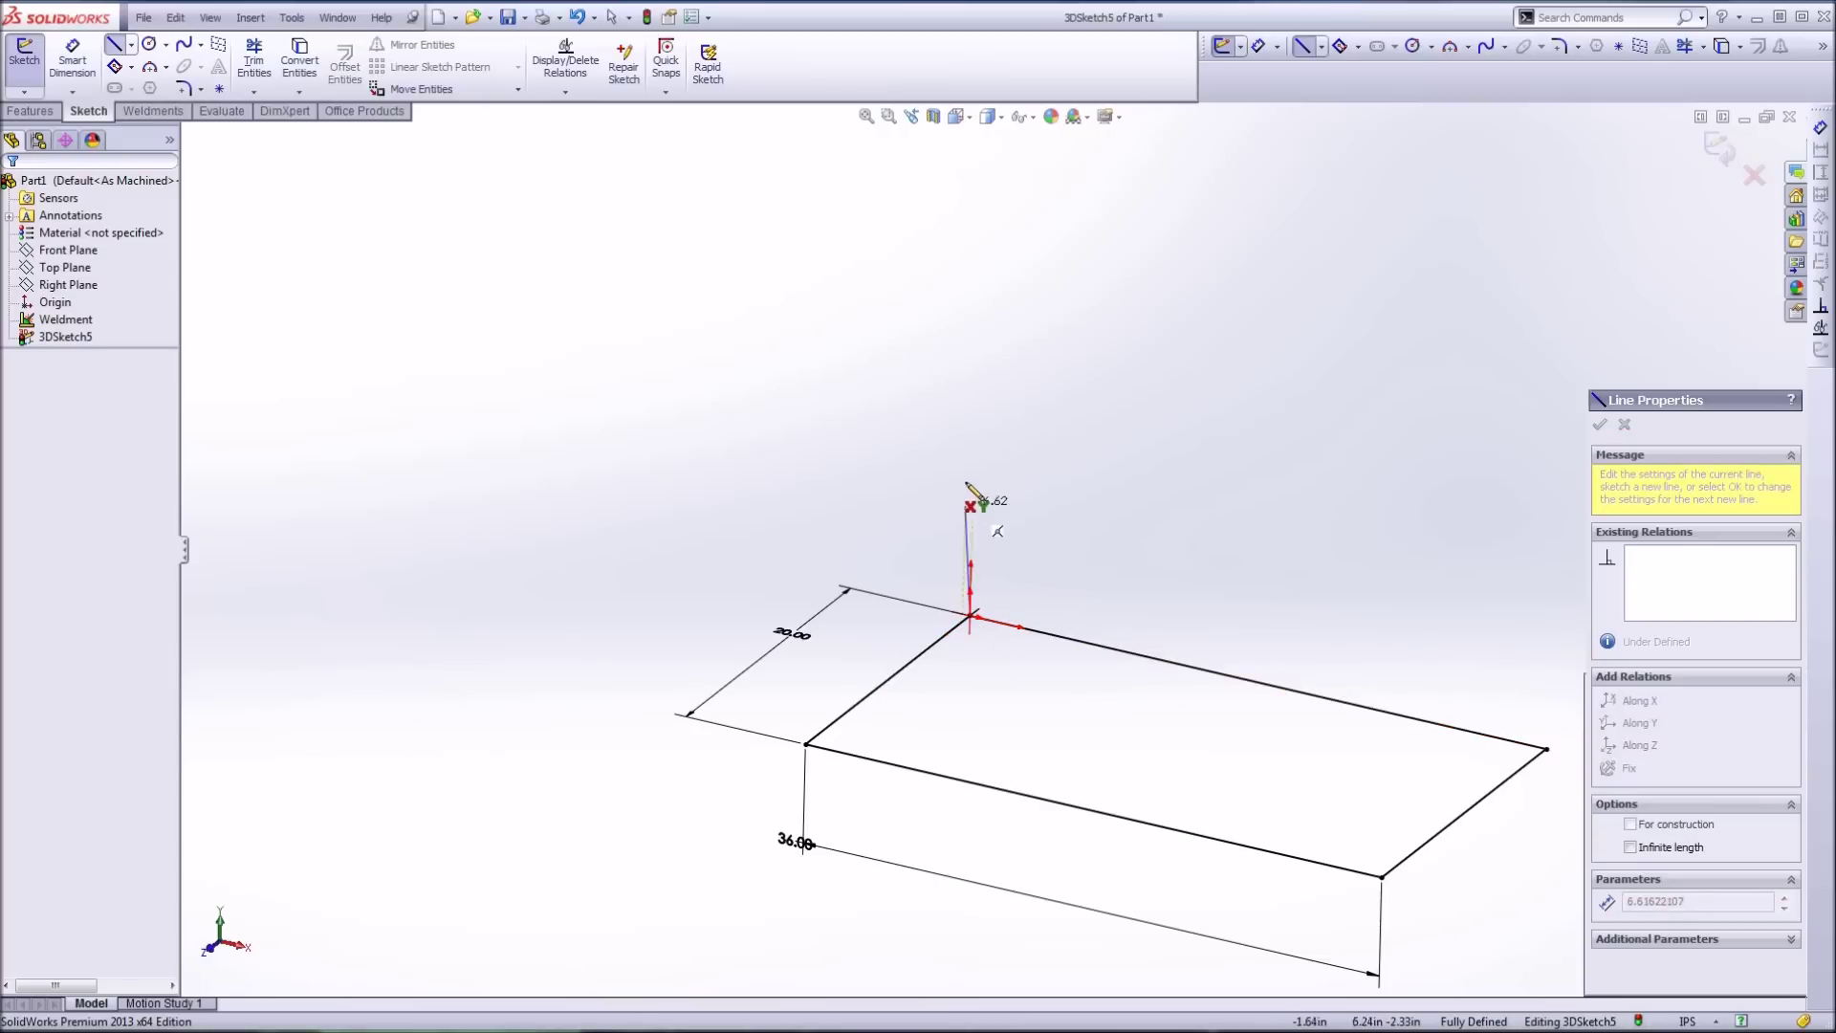
click(973, 449)
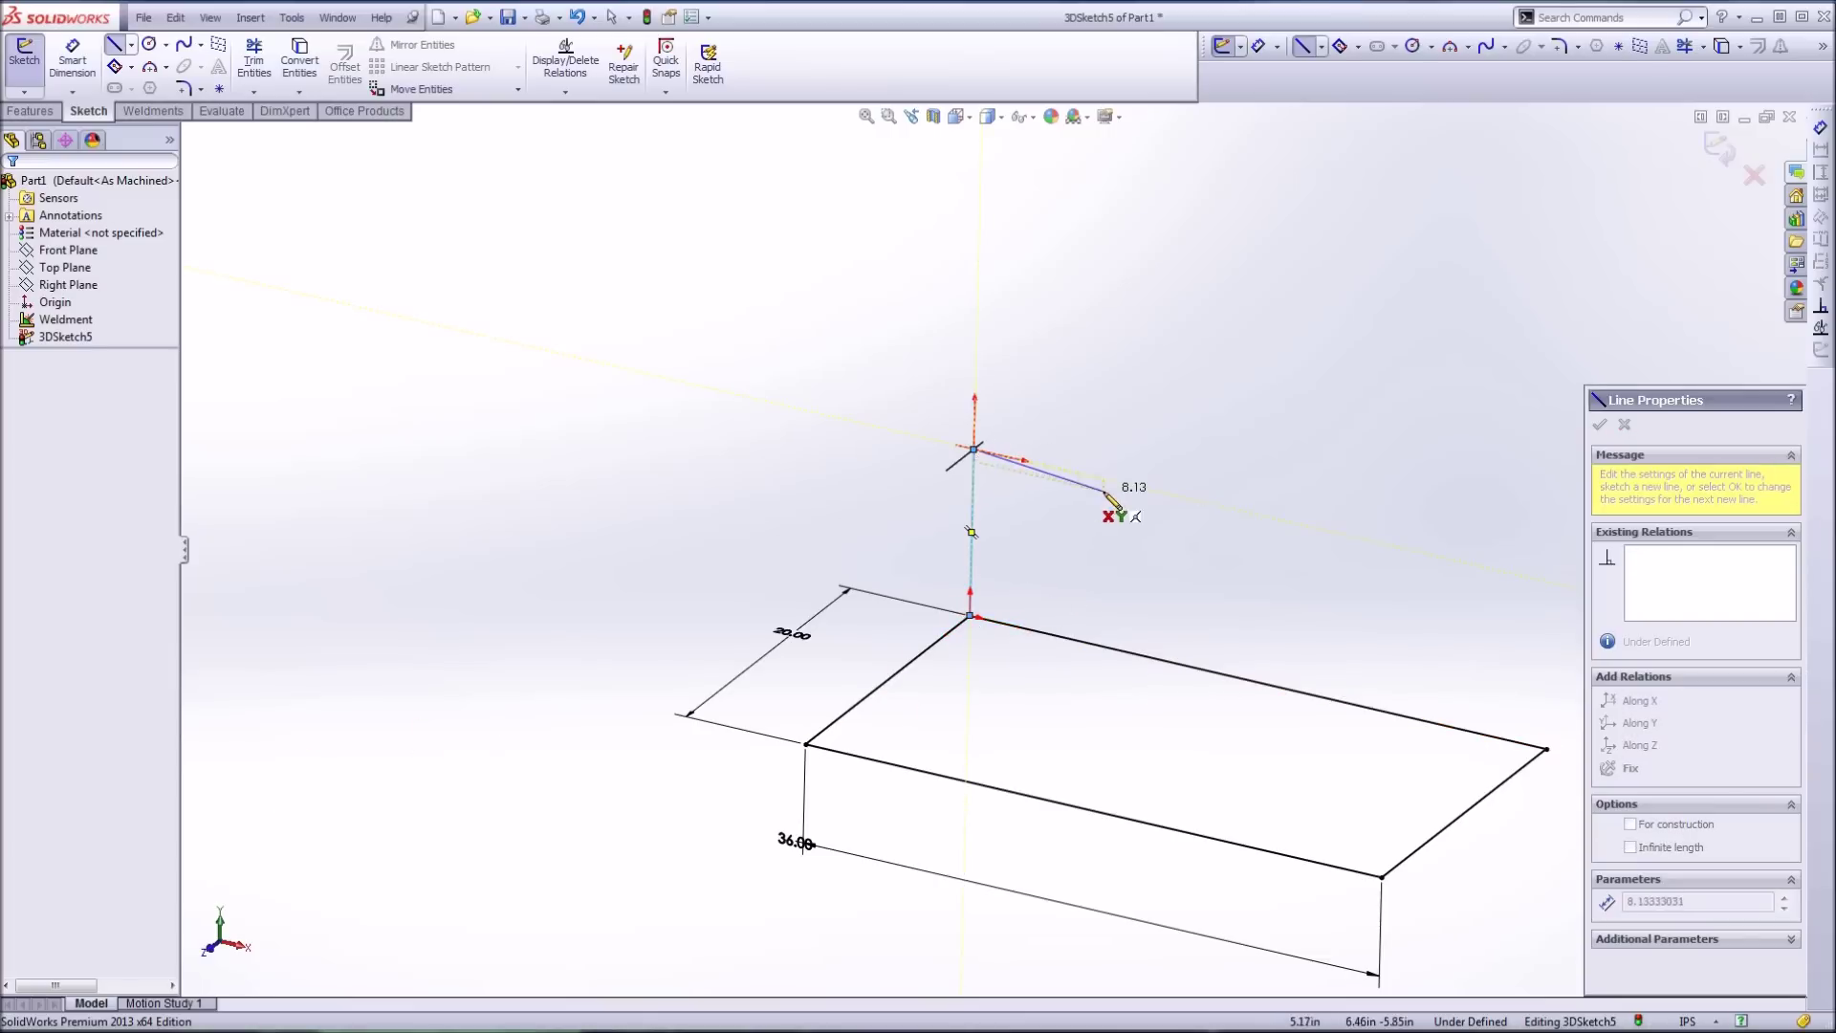
key(Escape)
click(820, 746)
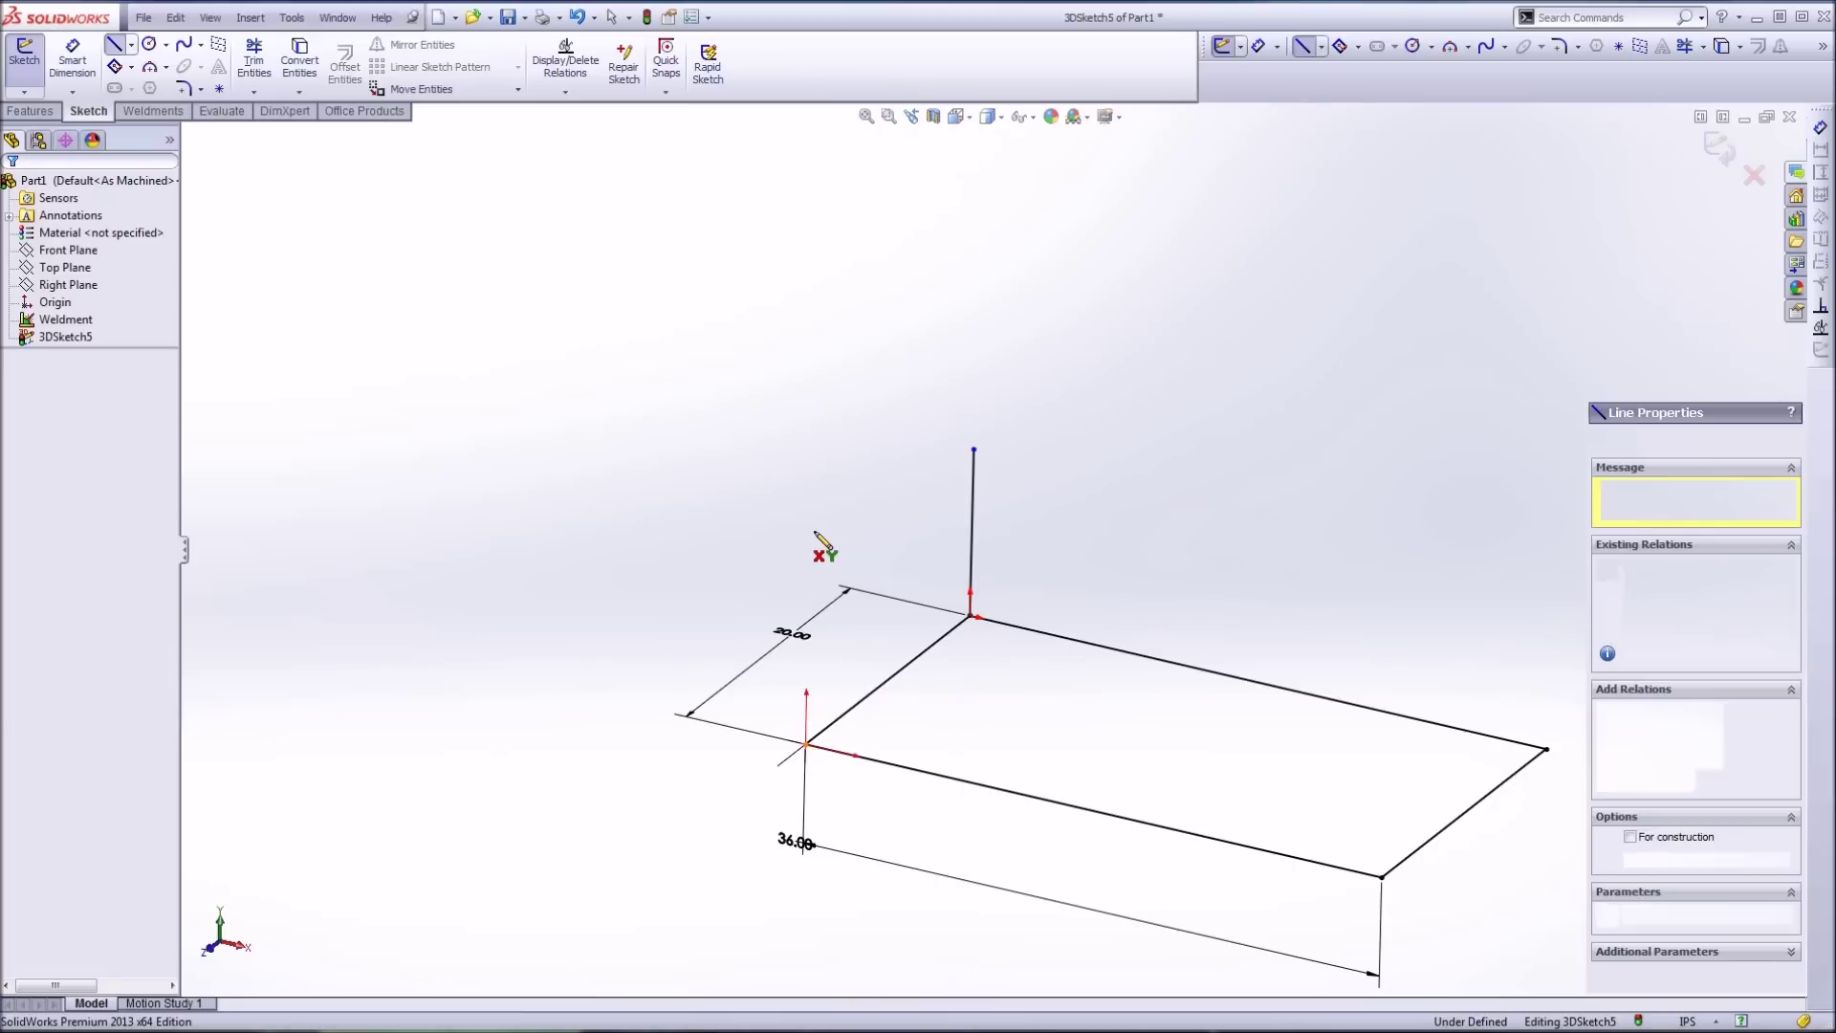
key(Escape)
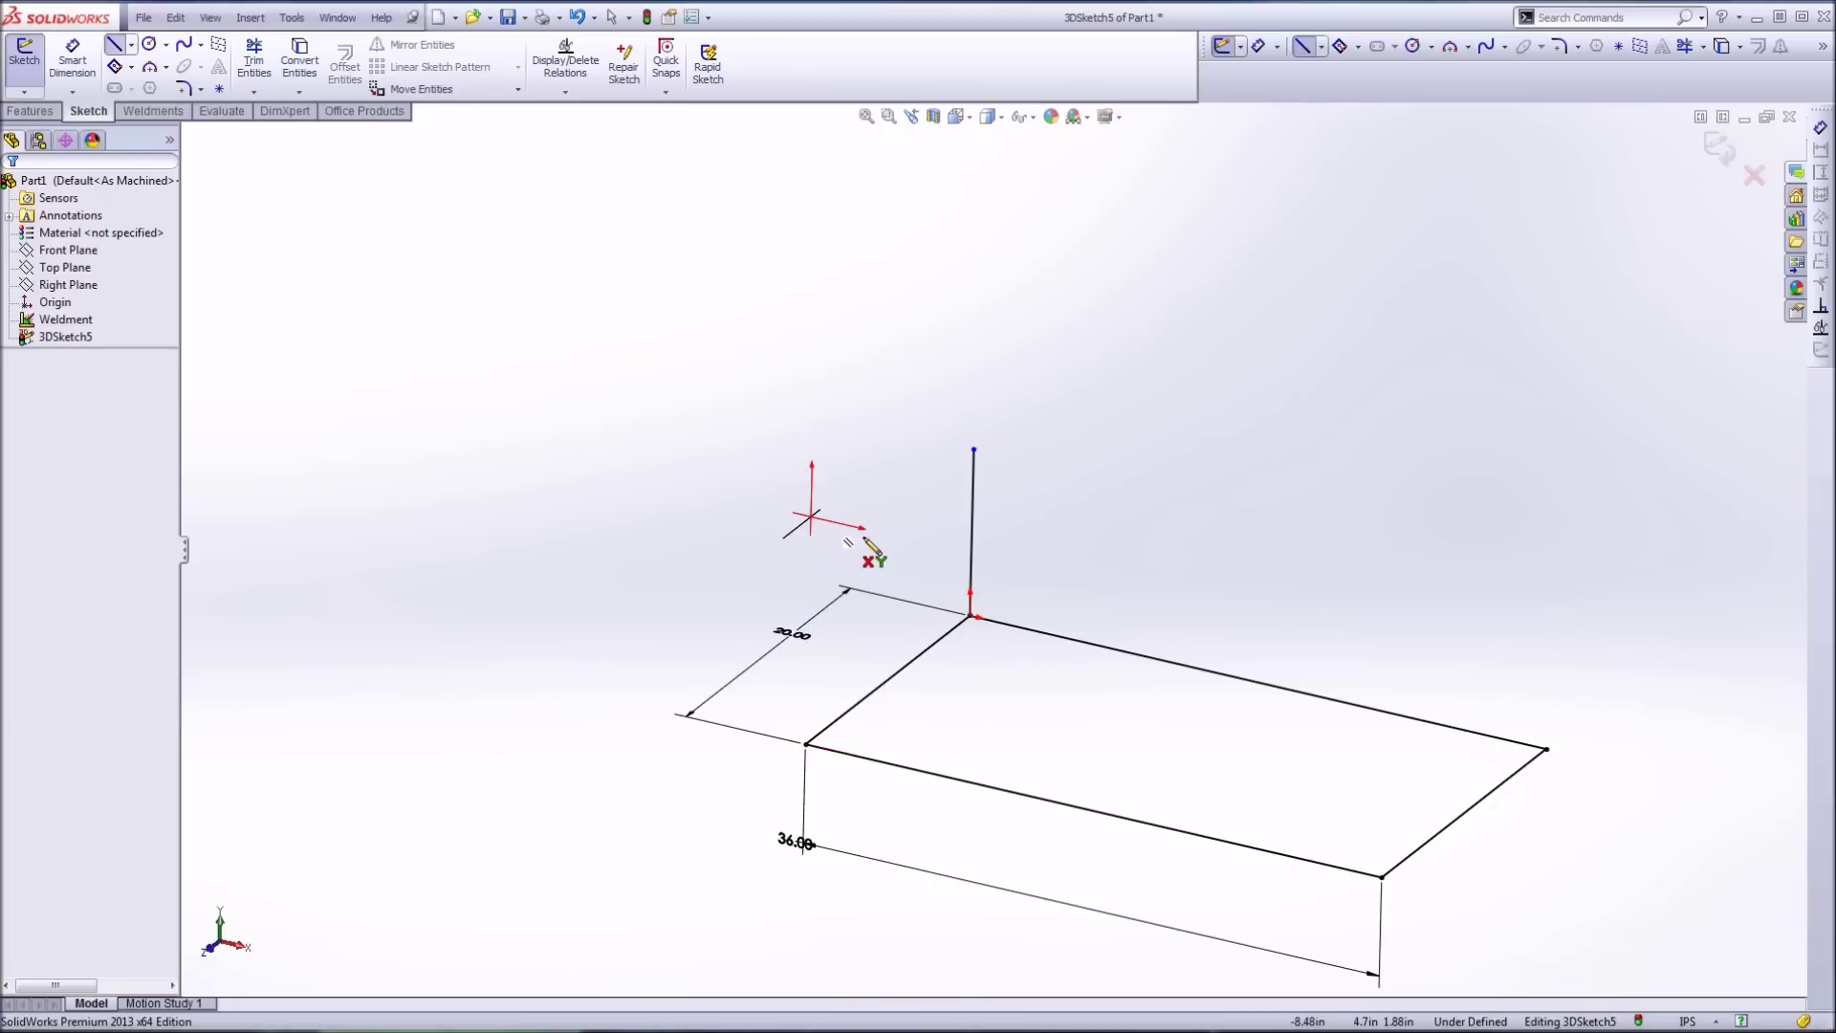
click(805, 746)
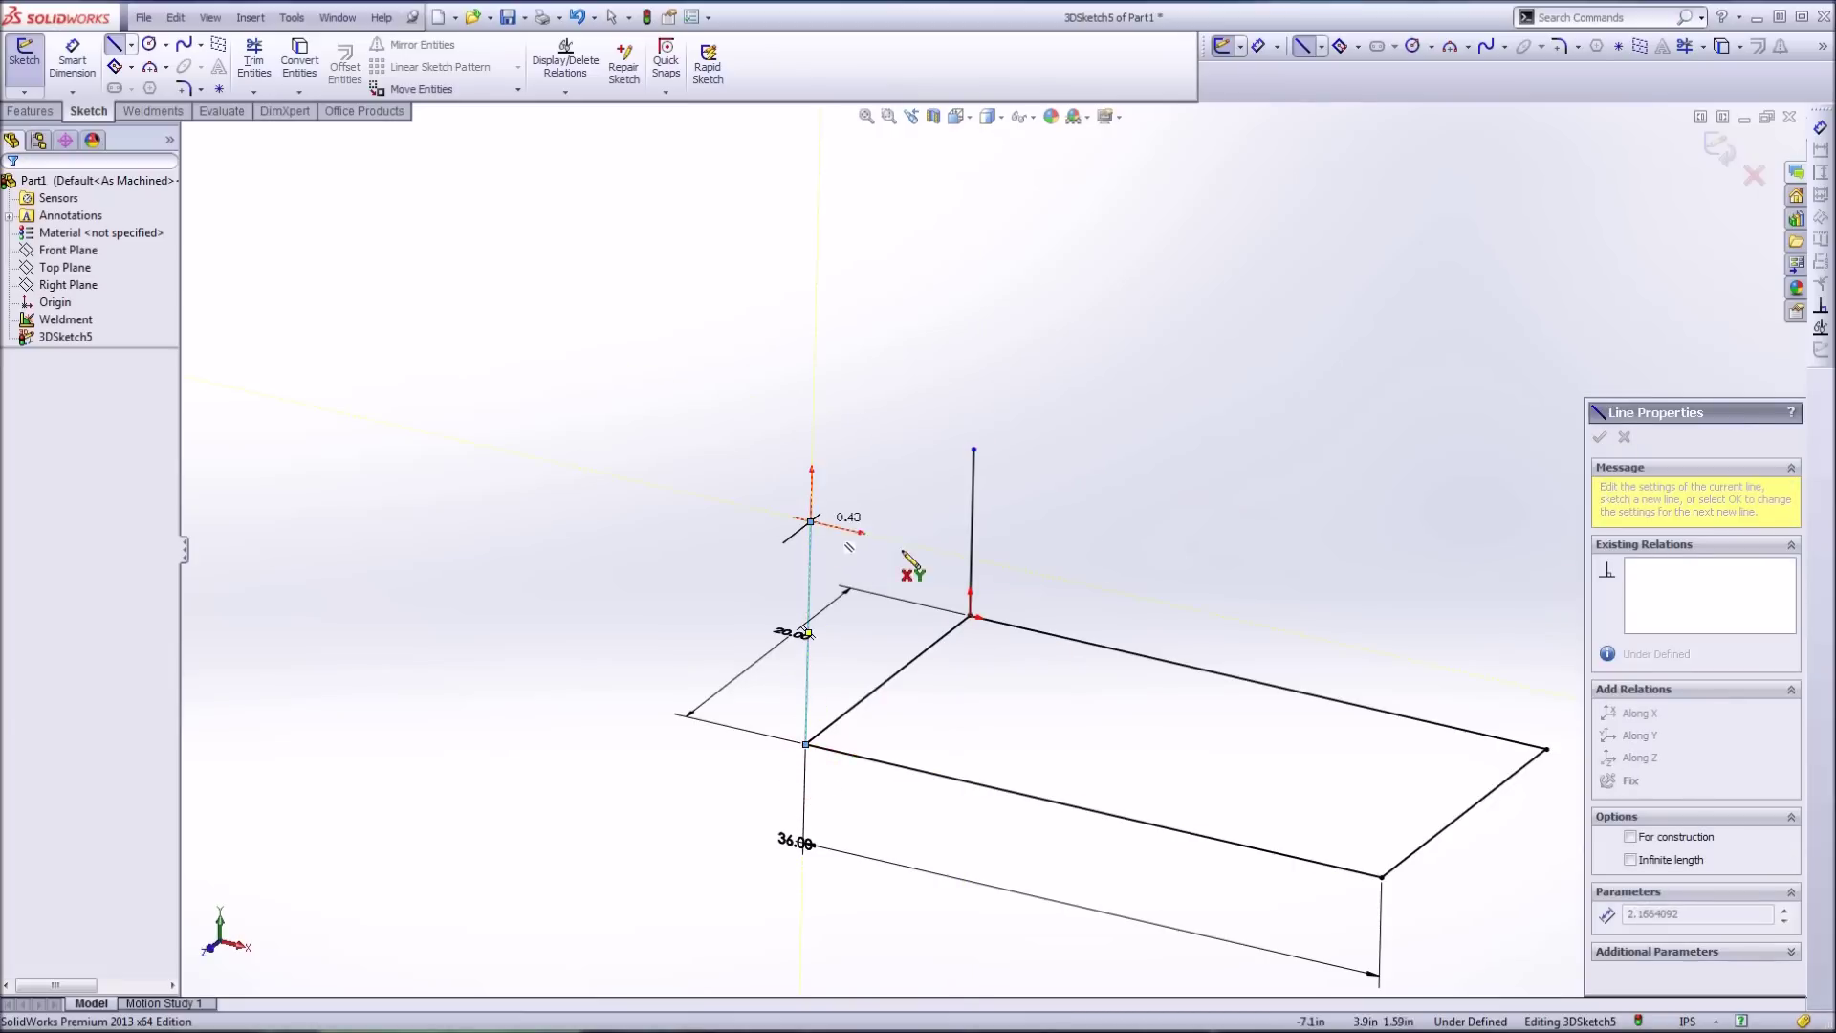
click(904, 554)
key(Escape)
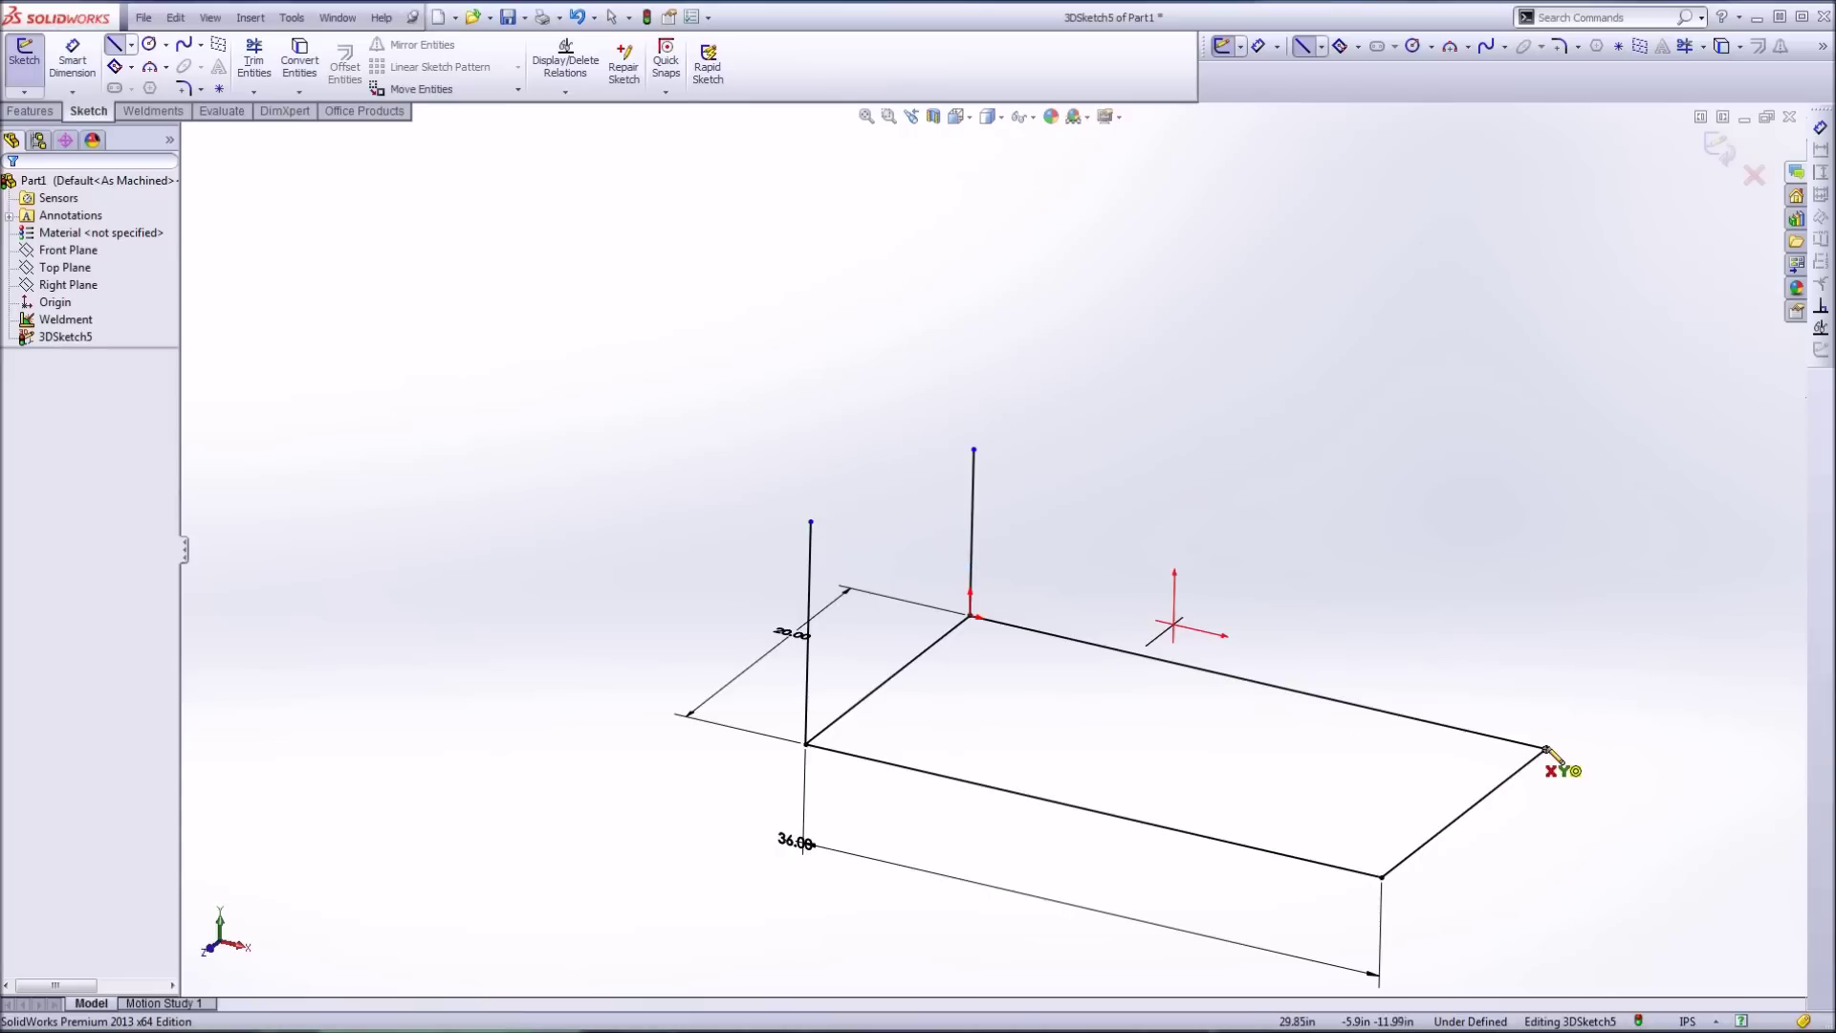
Step: Draw vertical lines rising from the right and front-right corners
click(1546, 748)
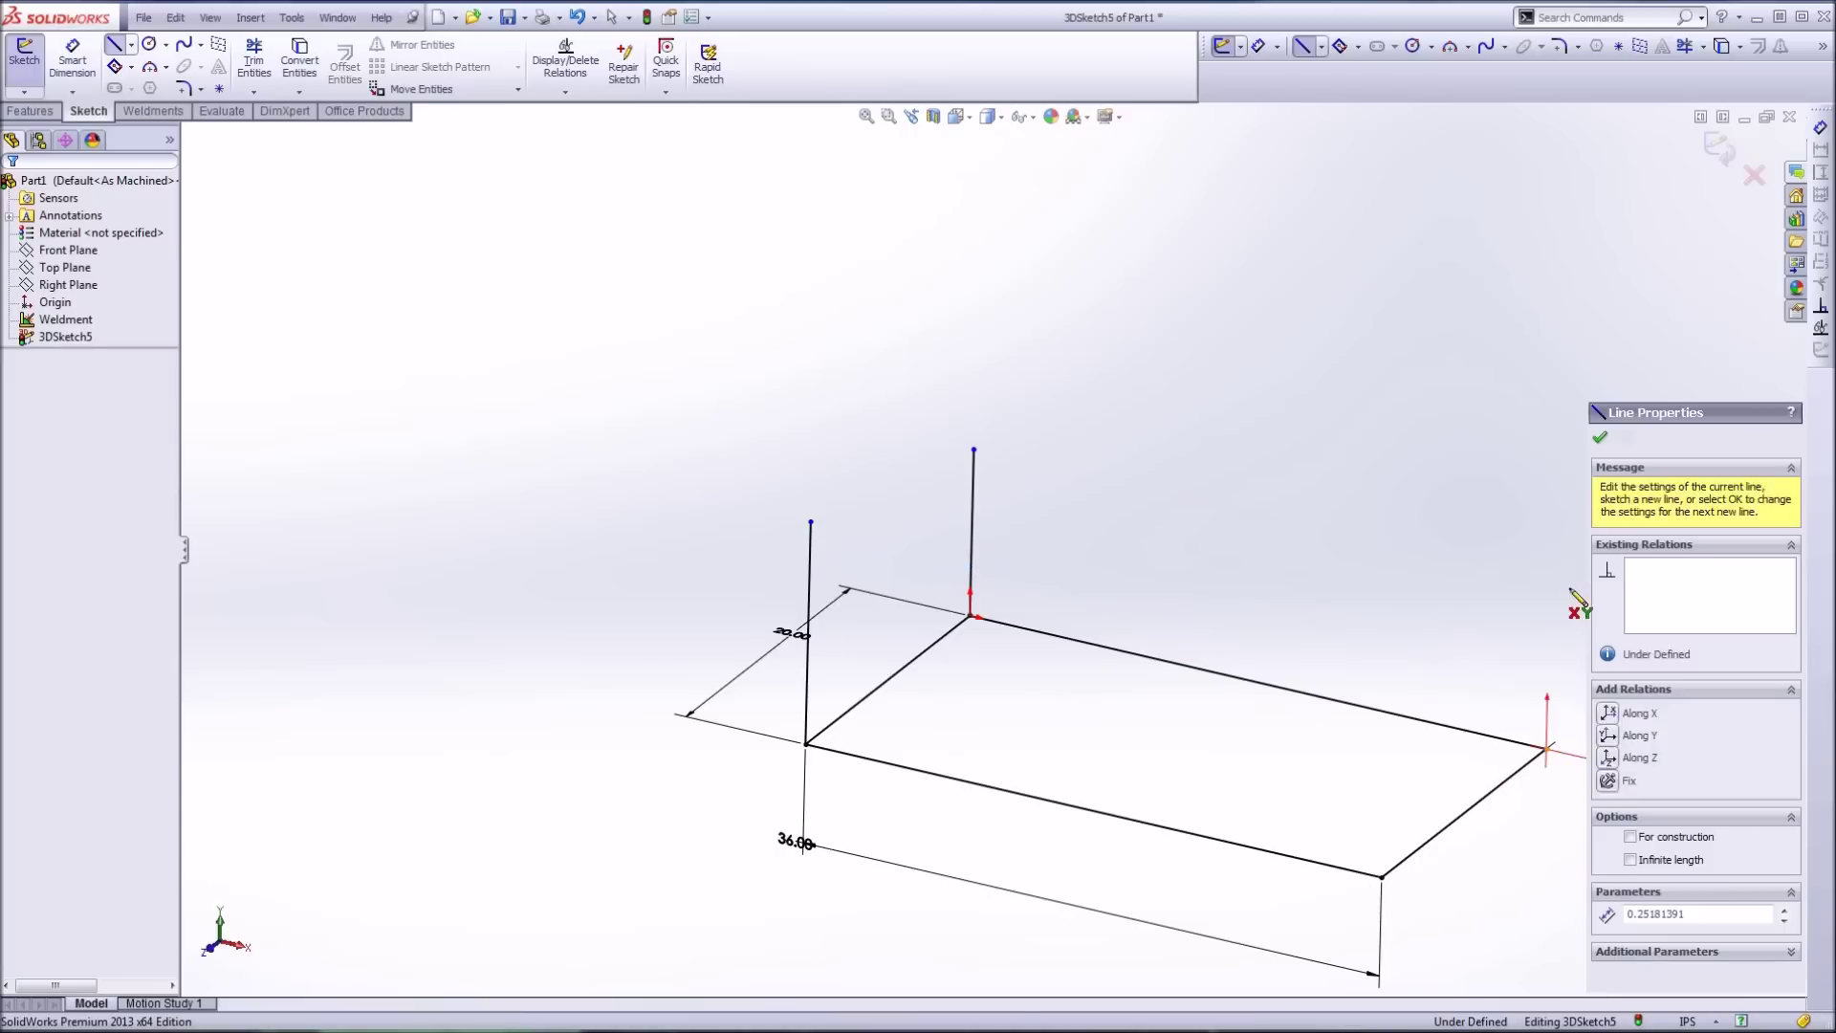
click(1552, 516)
key(Escape)
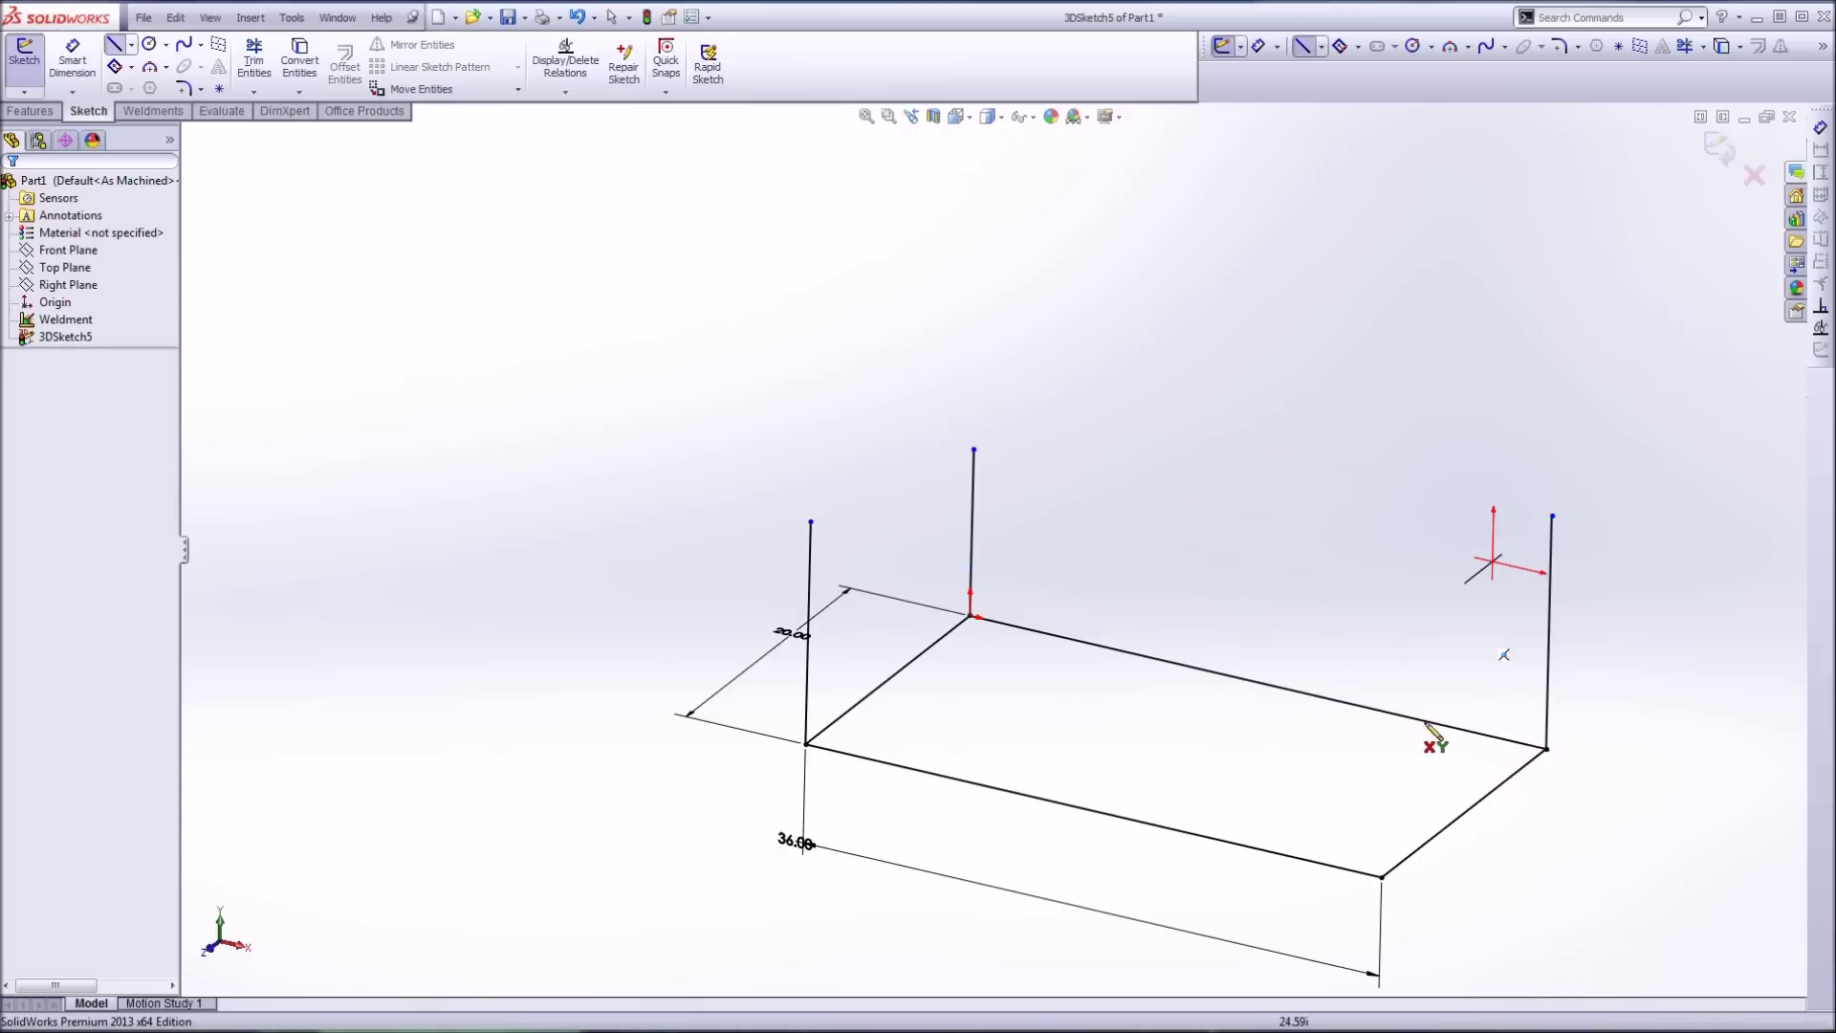
click(1381, 876)
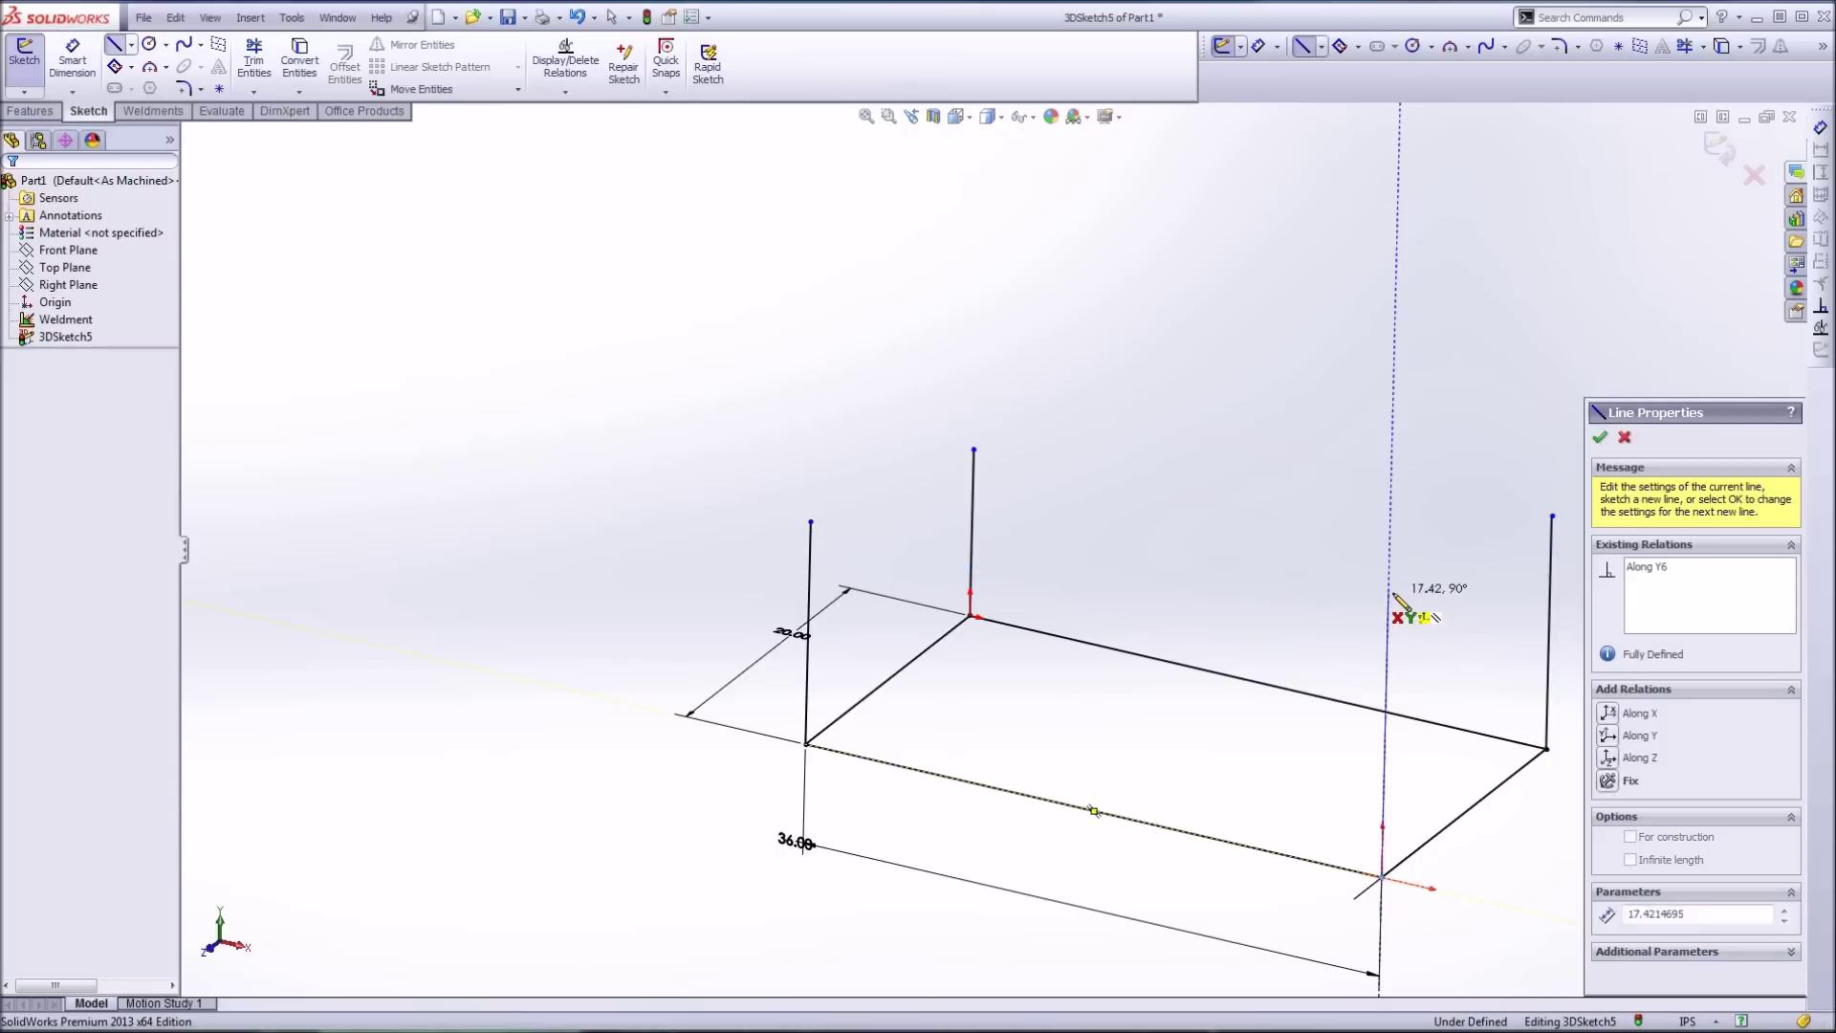
click(1387, 592)
key(Escape)
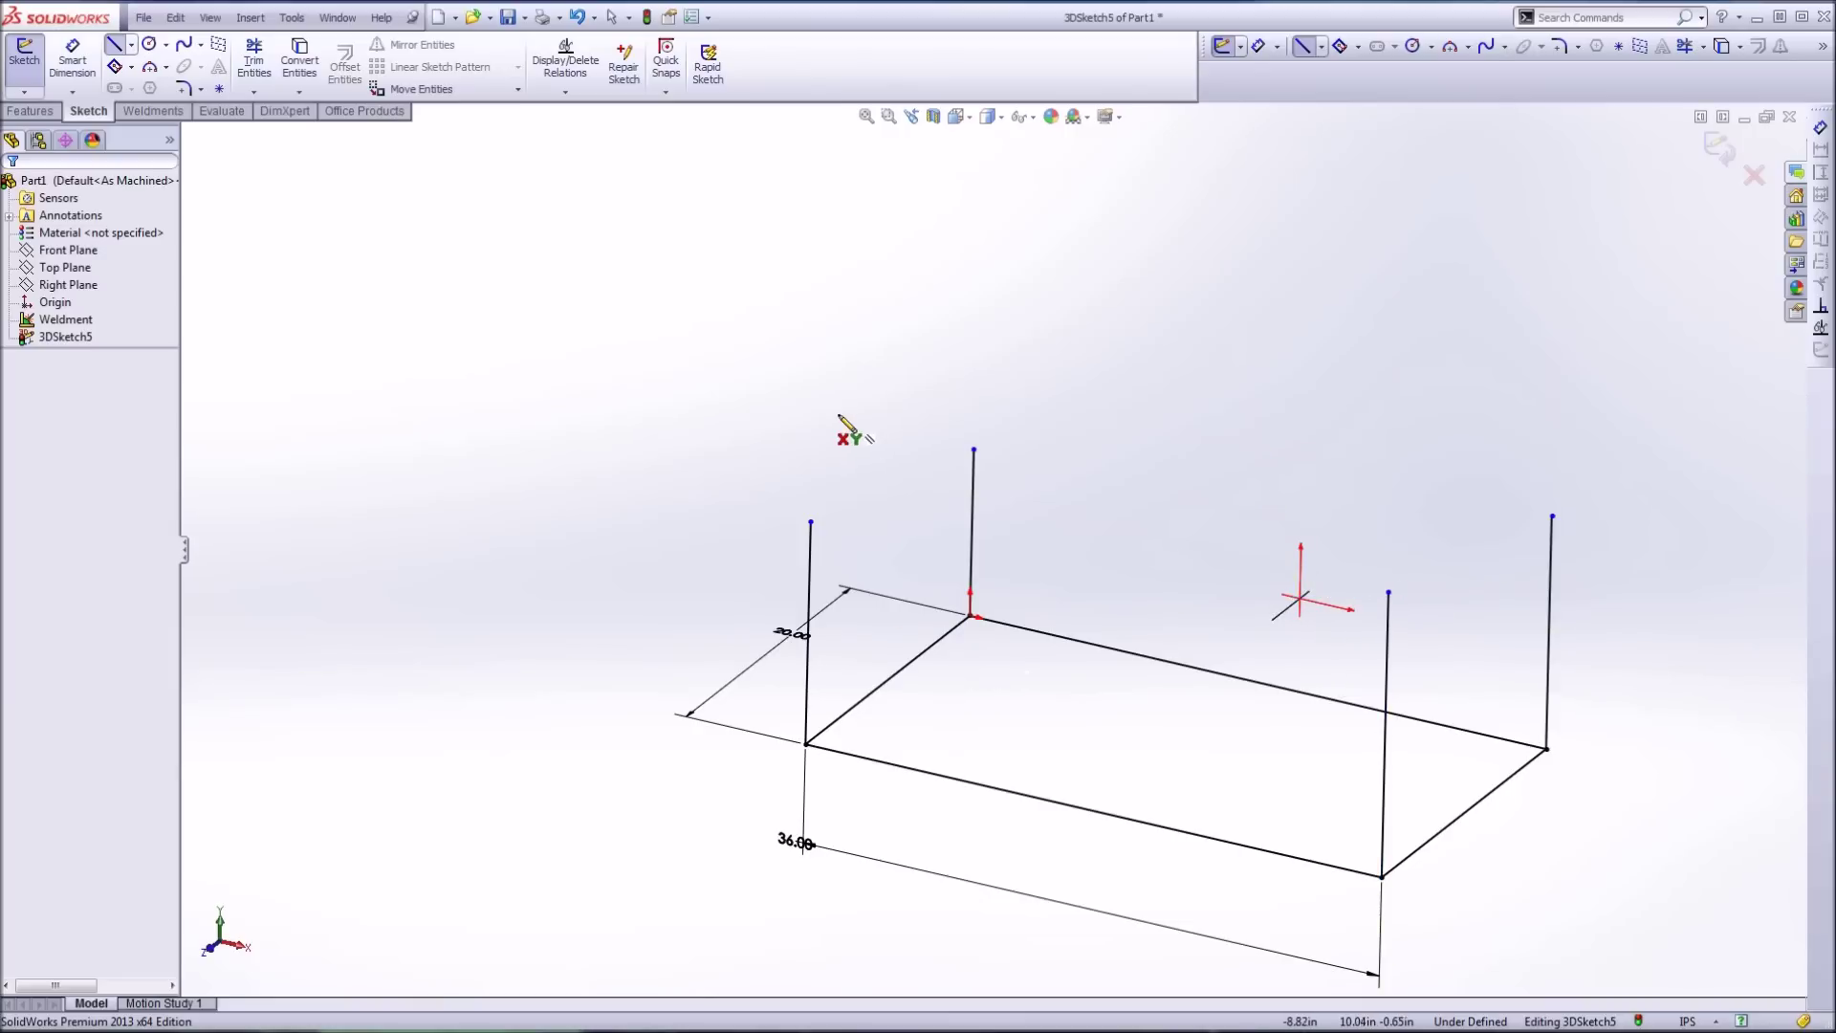
mouse_move(1217, 686)
middle_down()
mouse_move(1013, 590)
mouse_move(967, 656)
mouse_move(1000, 680)
mouse_move(1012, 746)
middle_up()
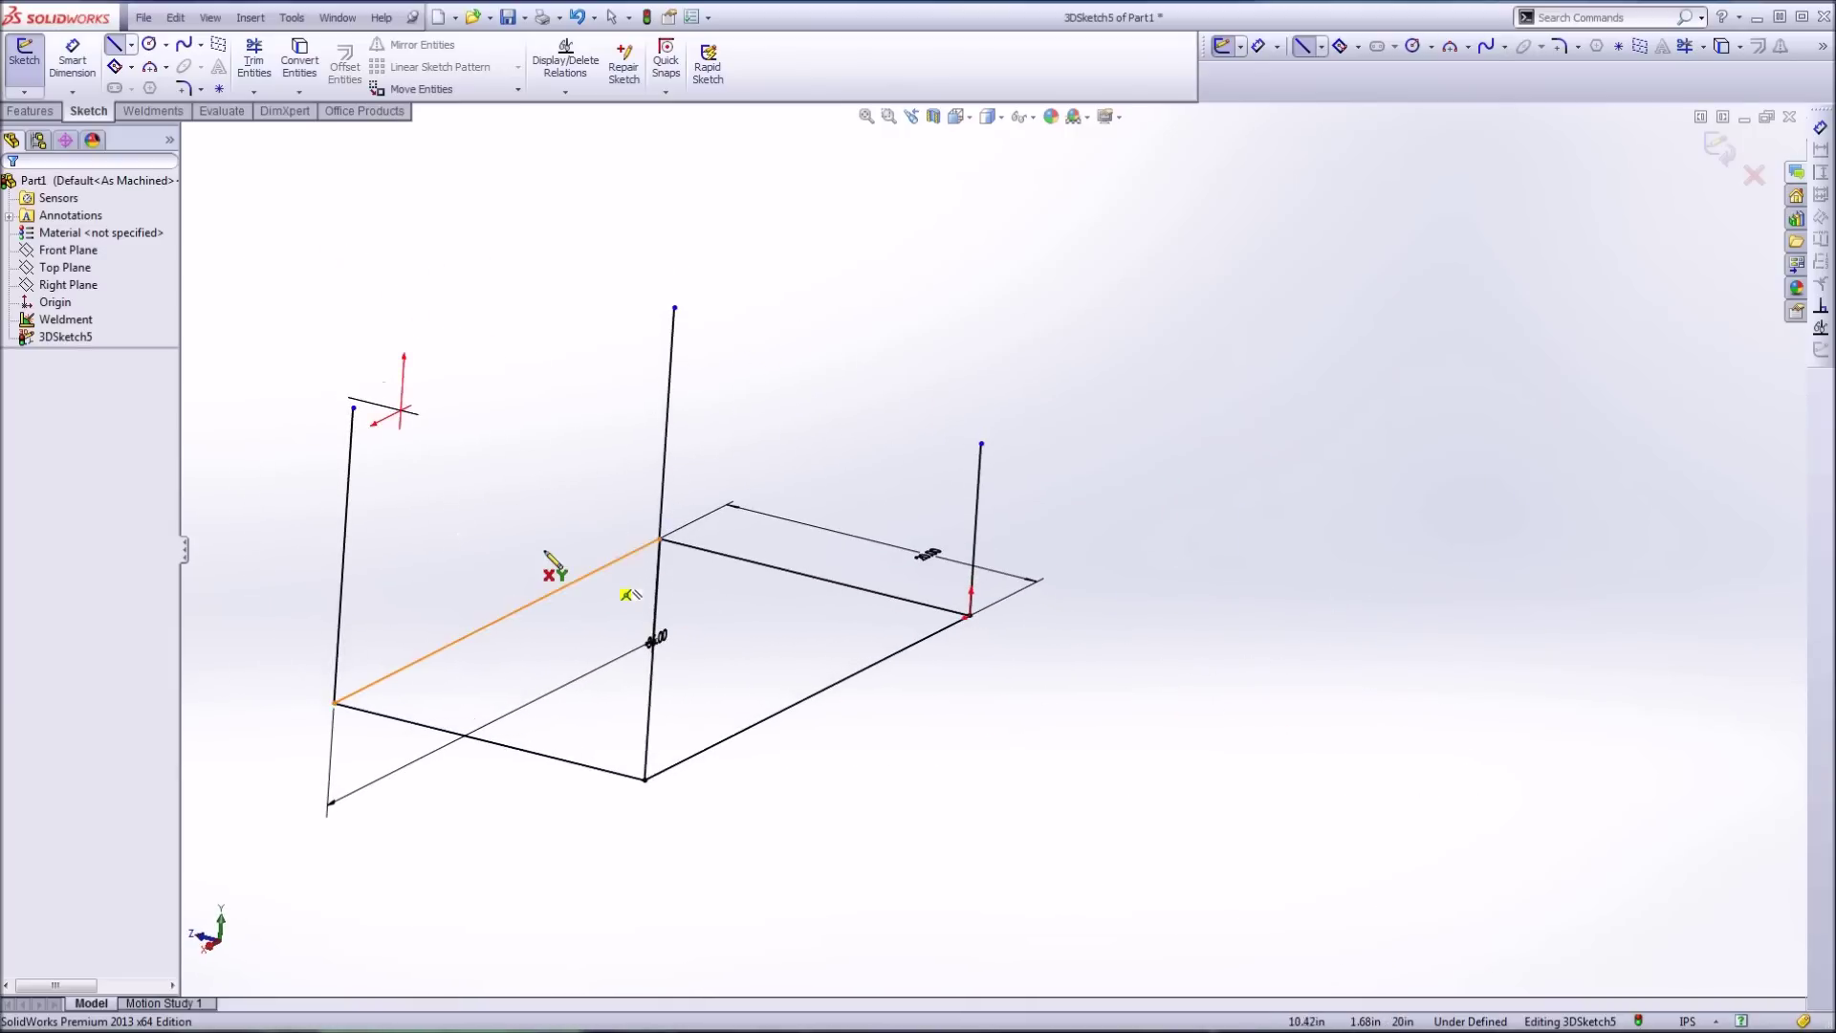
Step: Add an Equal relation to the four upright lines
mouse_move(553, 570)
middle_down()
mouse_move(635, 586)
mouse_move(635, 622)
middle_up()
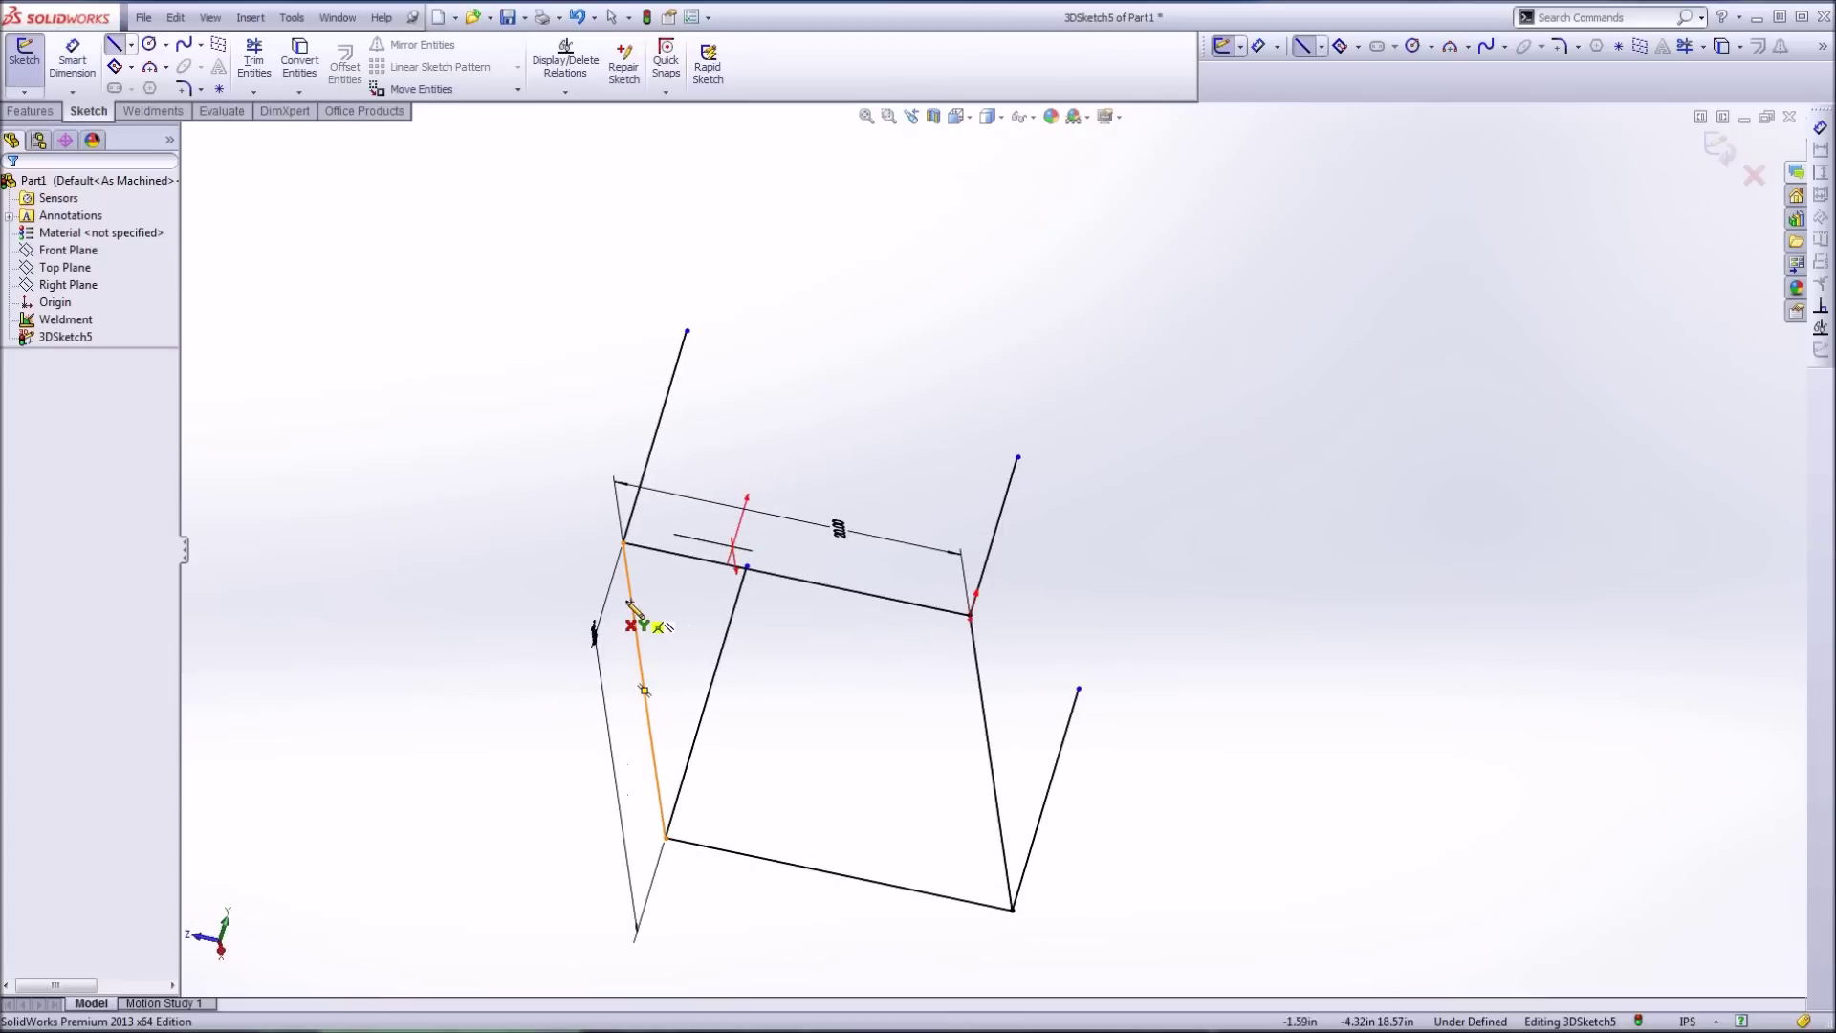
click(665, 838)
click(747, 567)
key(Escape)
click(726, 633)
click(1061, 747)
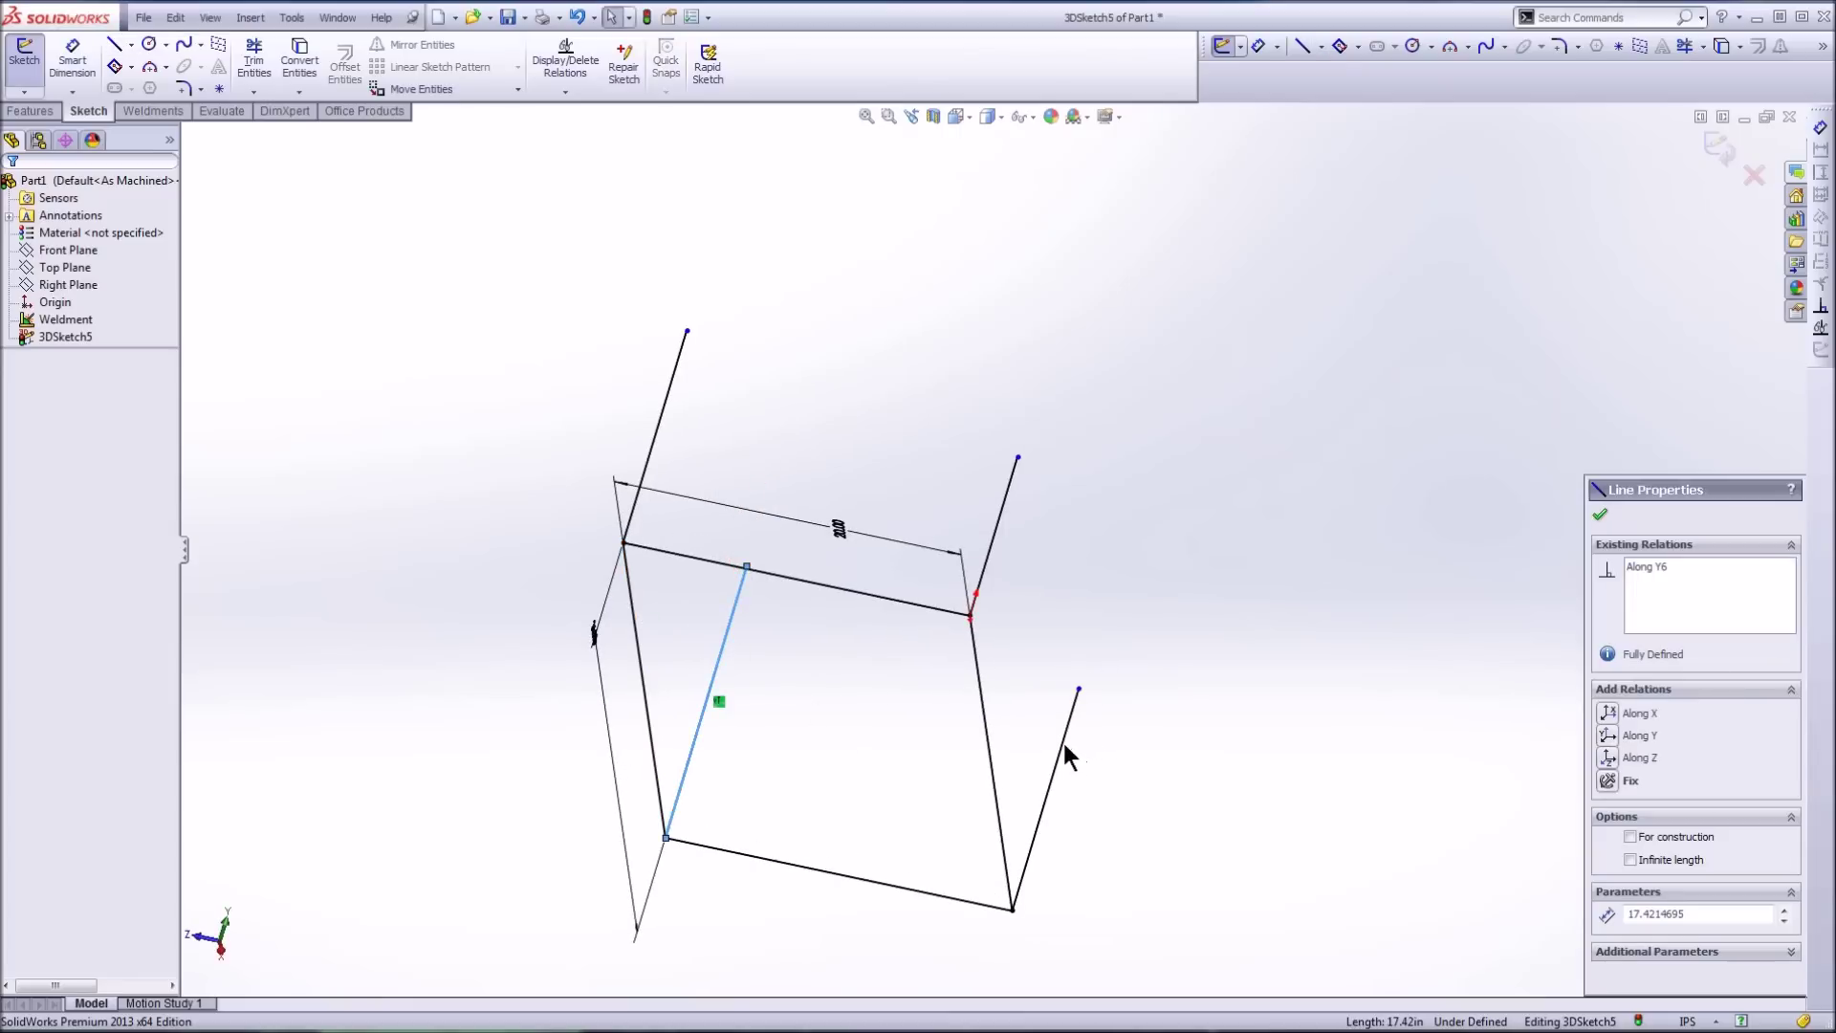
ctrl+click(1064, 746)
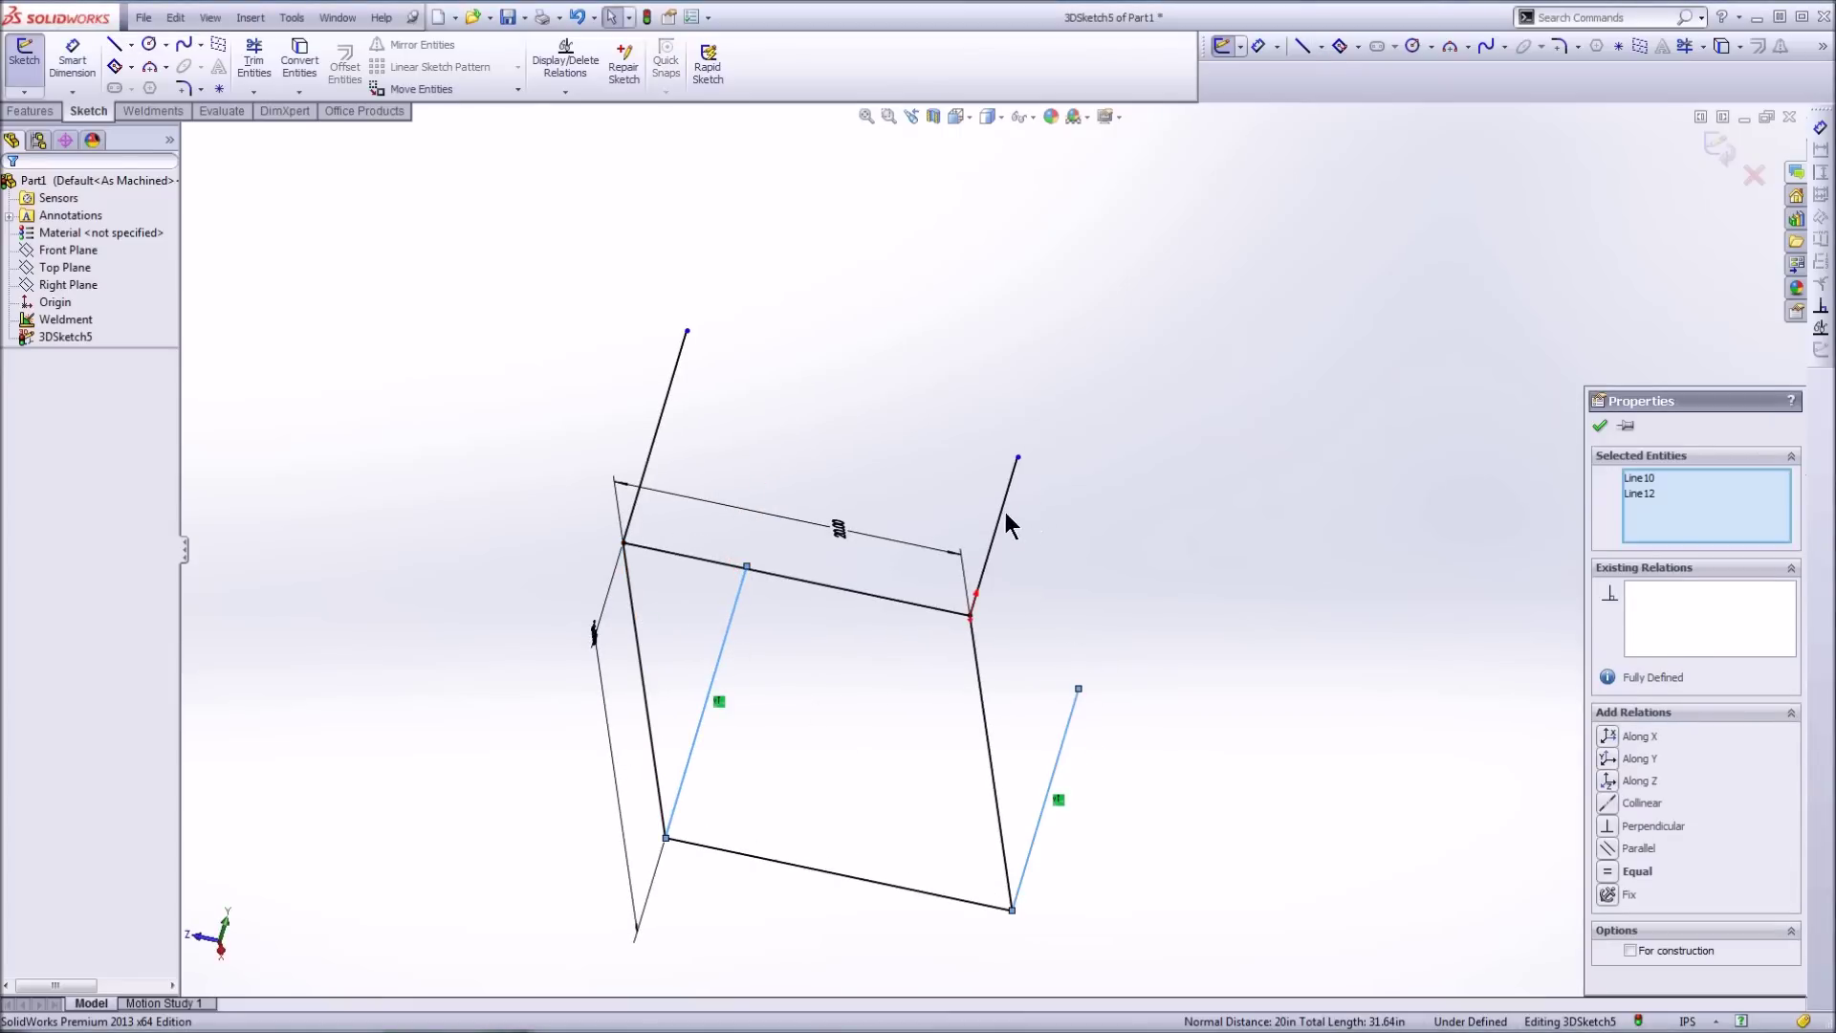
ctrl+click(1004, 516)
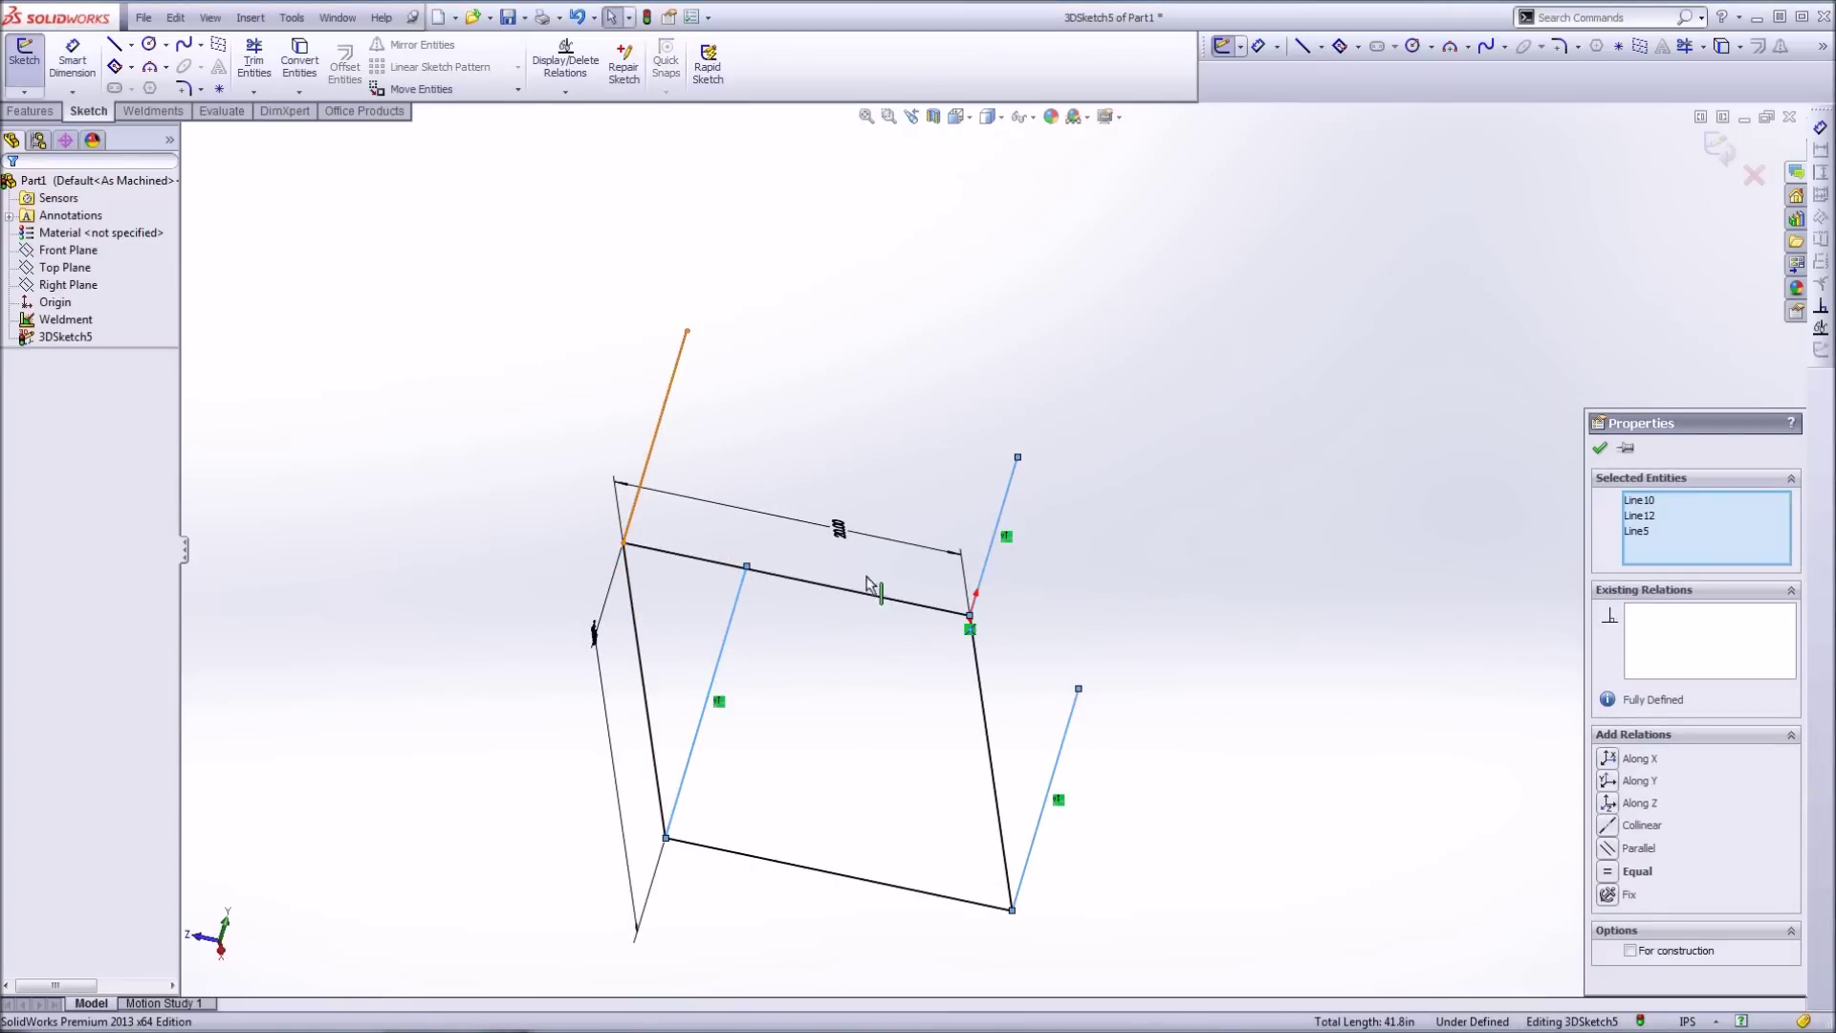
click(1605, 871)
key(Escape)
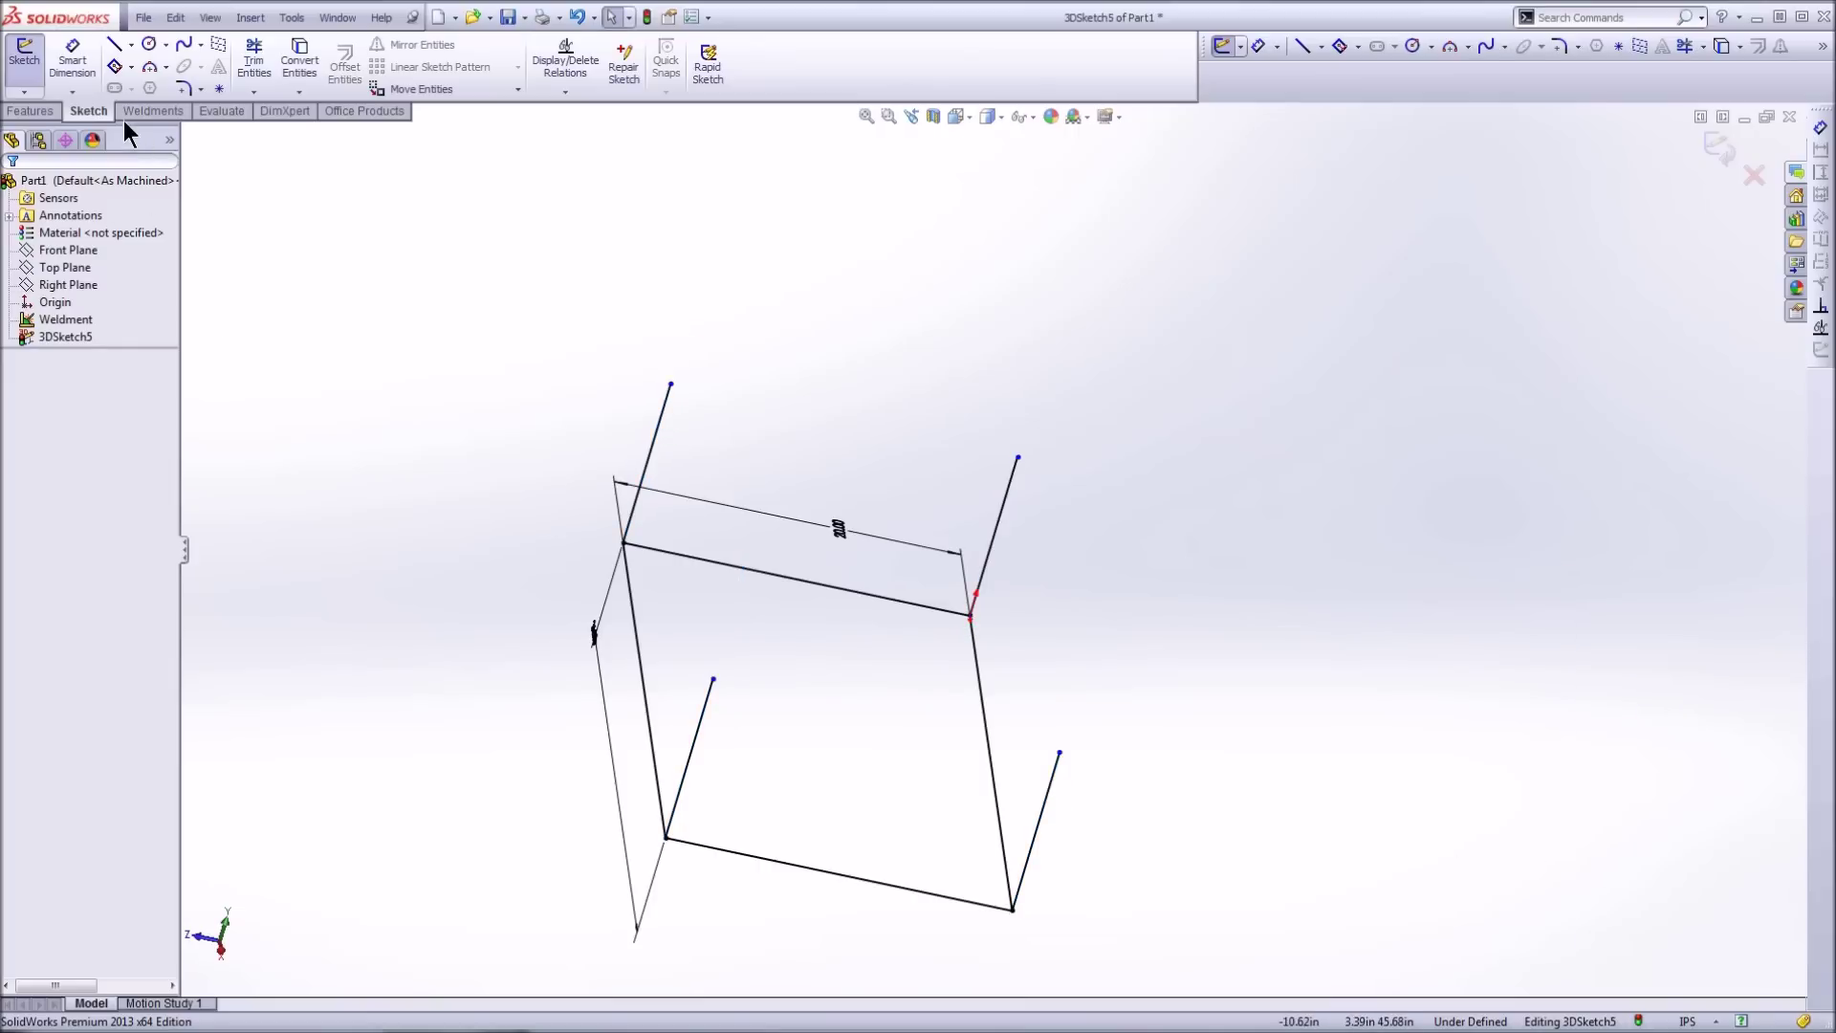
click(89, 75)
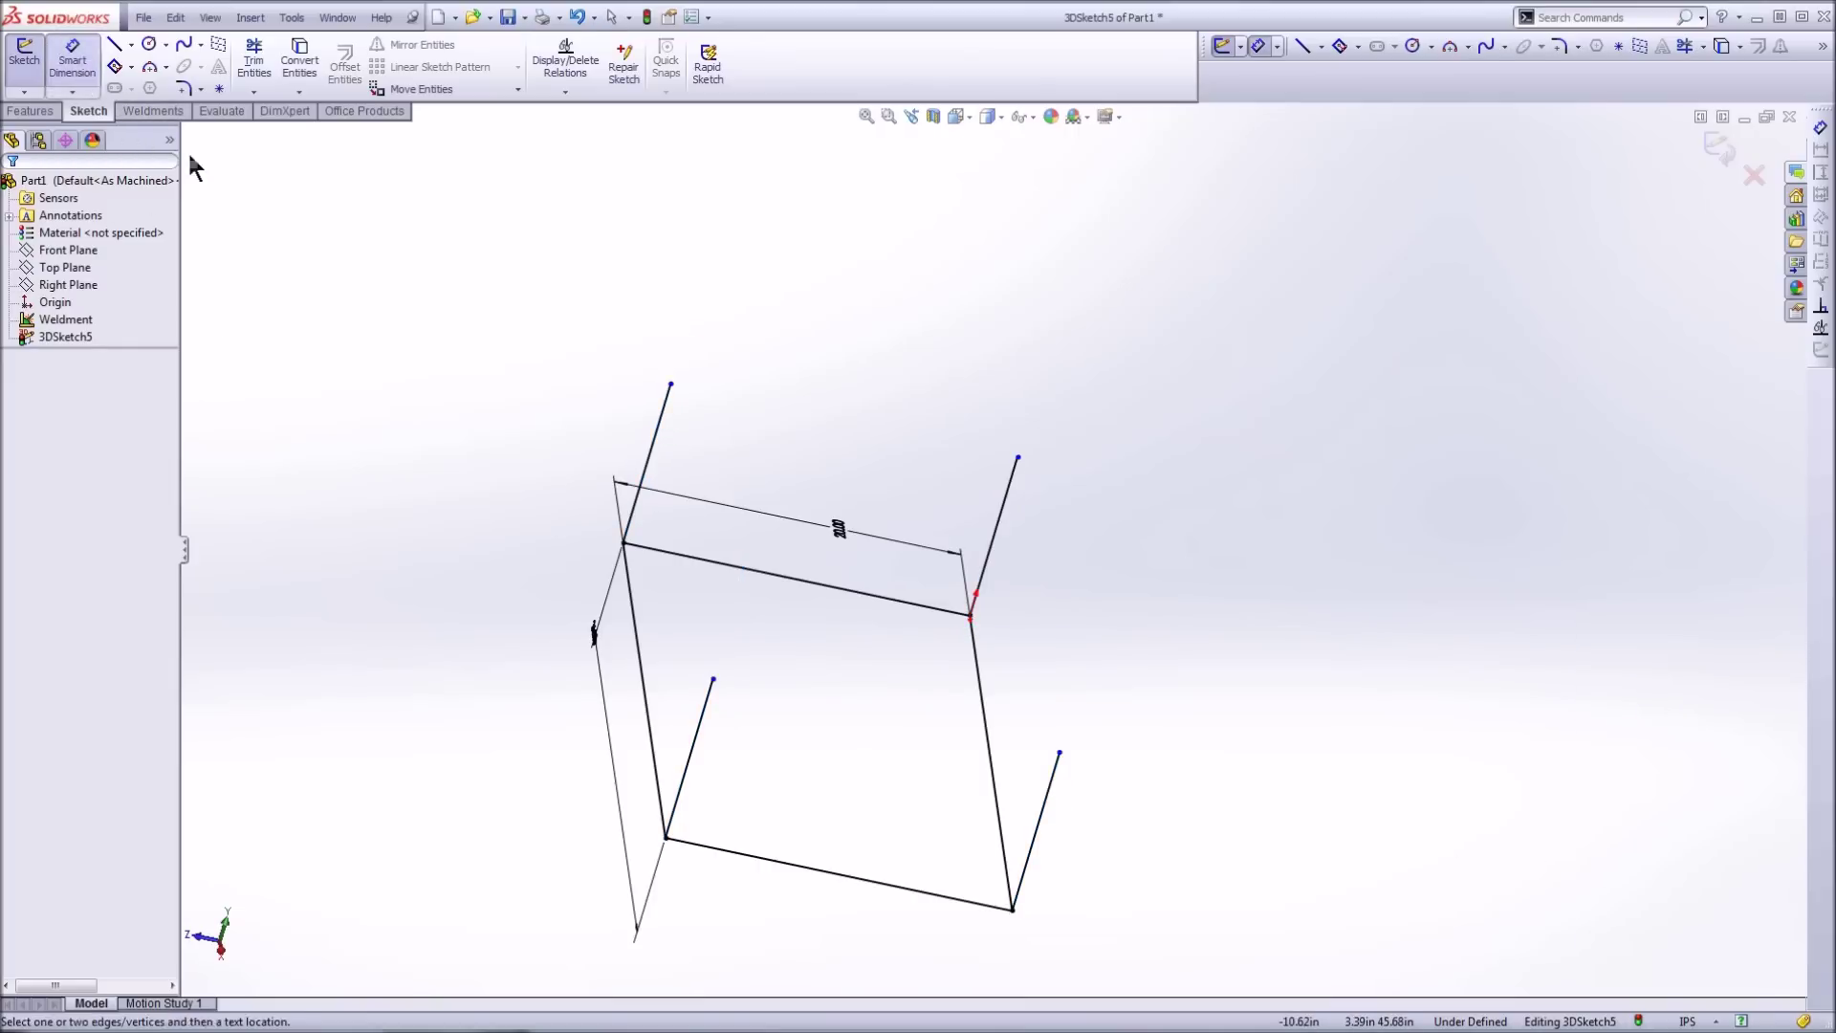
Step: Dimension the upper-left upright to 32 in, fully defining the sketch
click(645, 469)
click(501, 448)
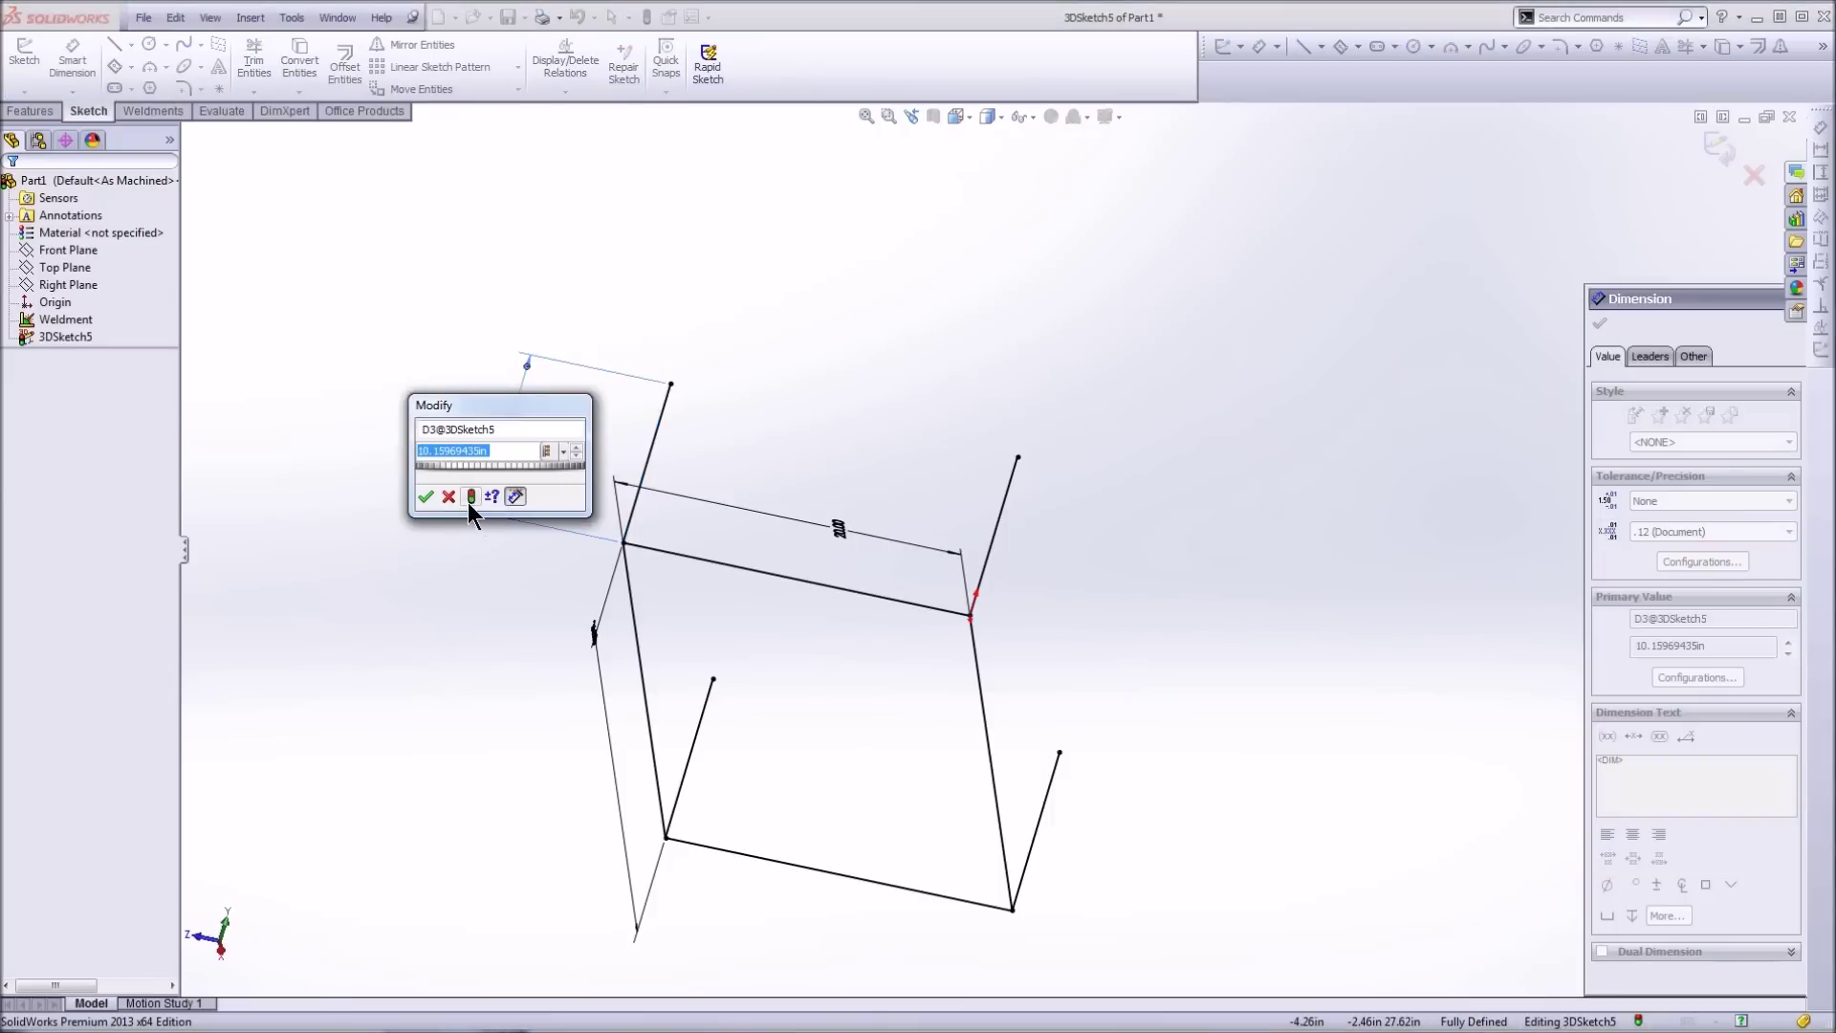
text(5)
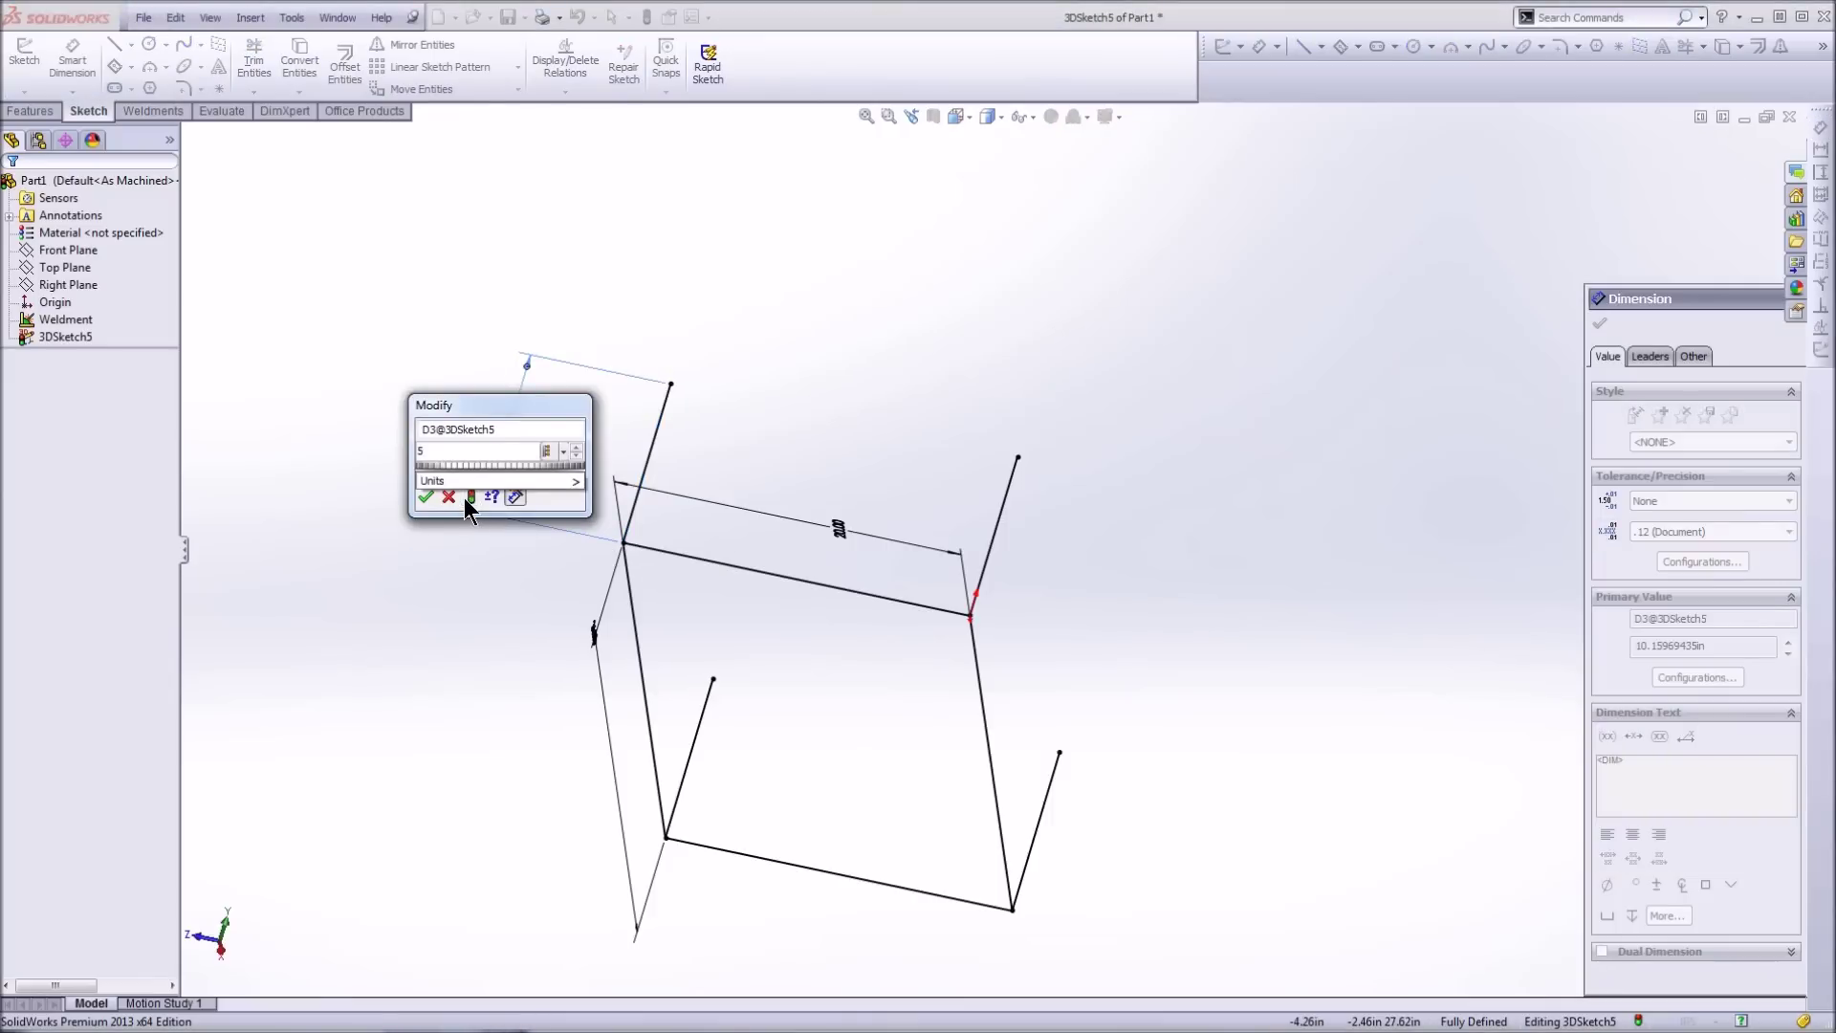
key(BackSpace)
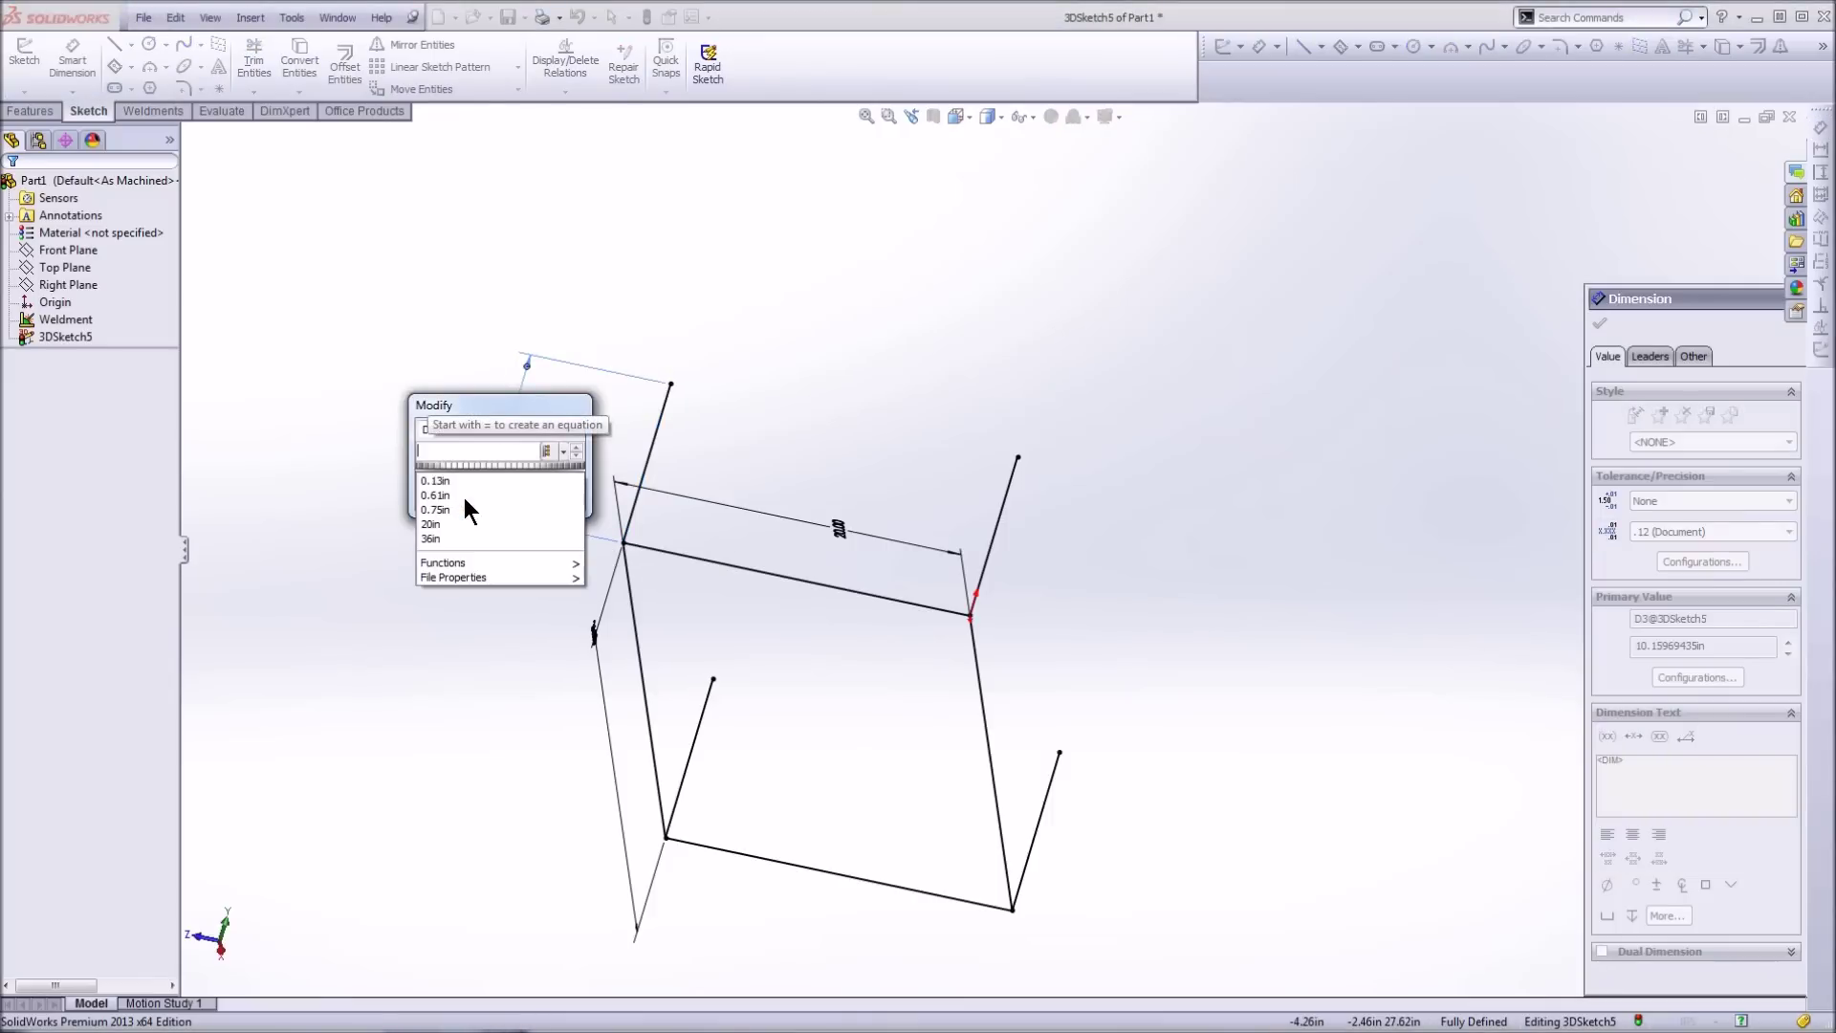
text(32)
key(Return)
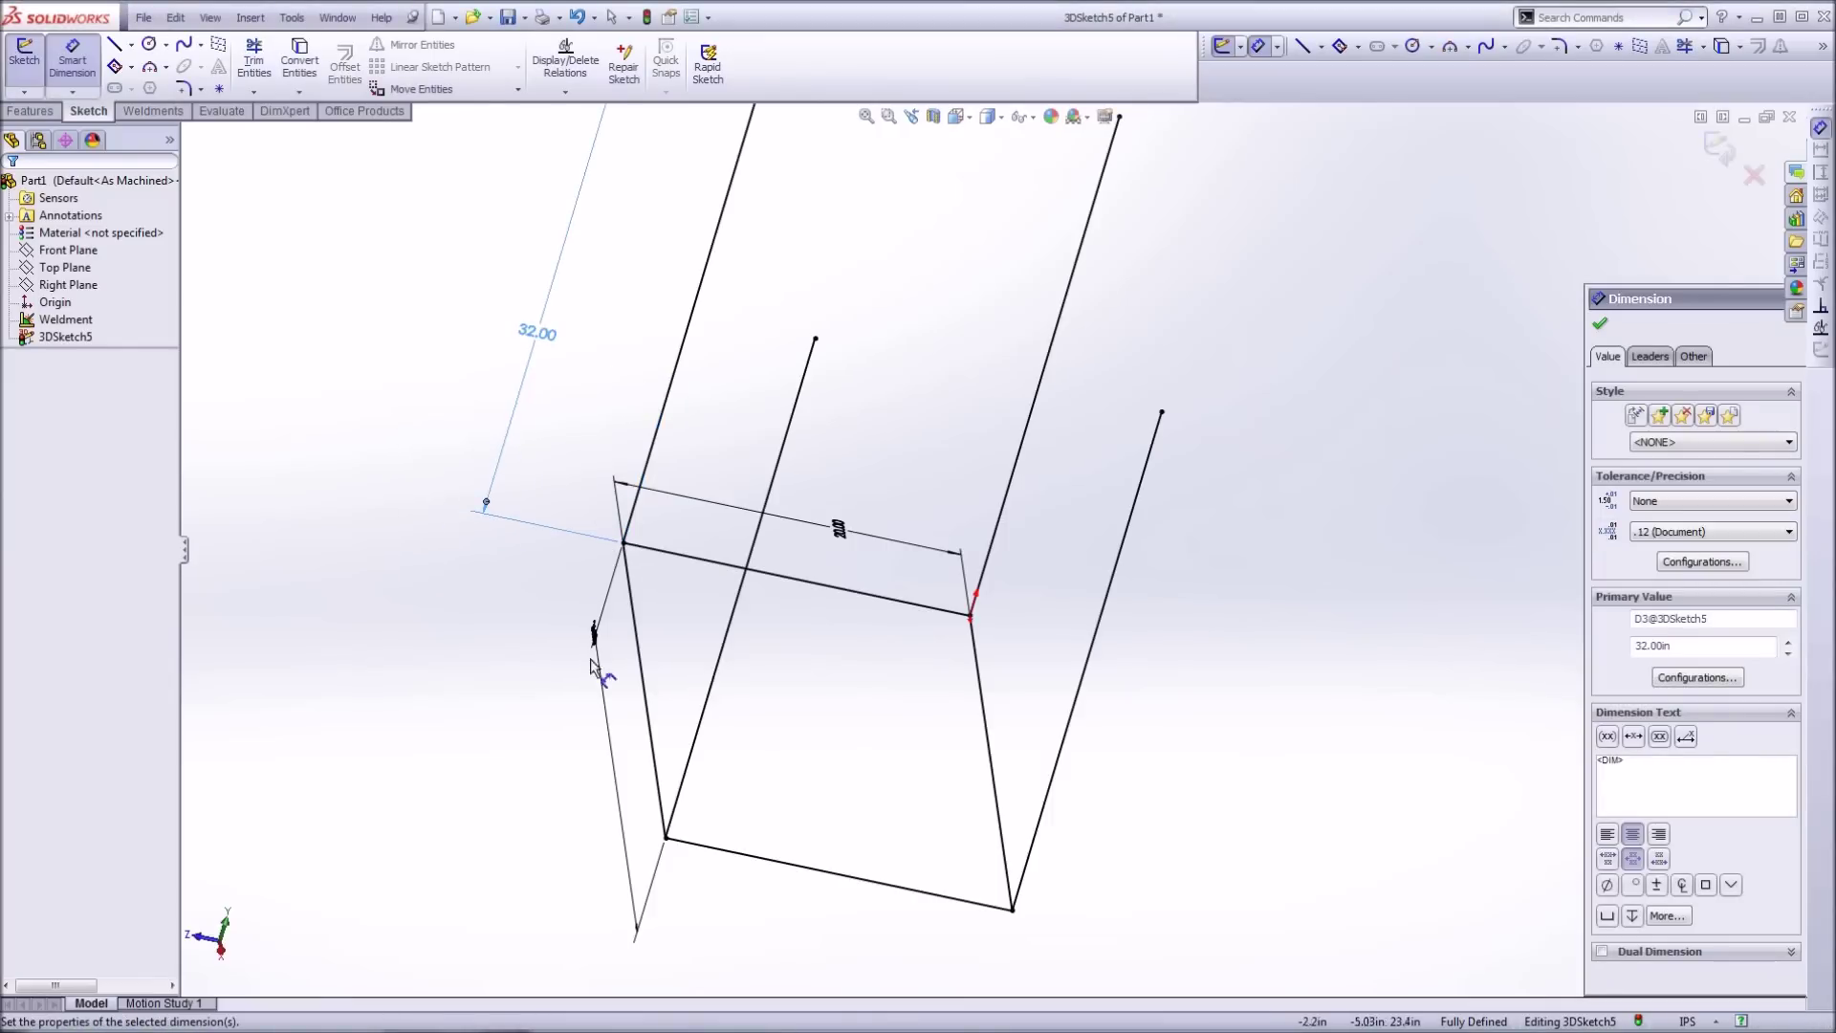
scroll(1073, 376, up, 4)
scroll(1233, 379, down, 3)
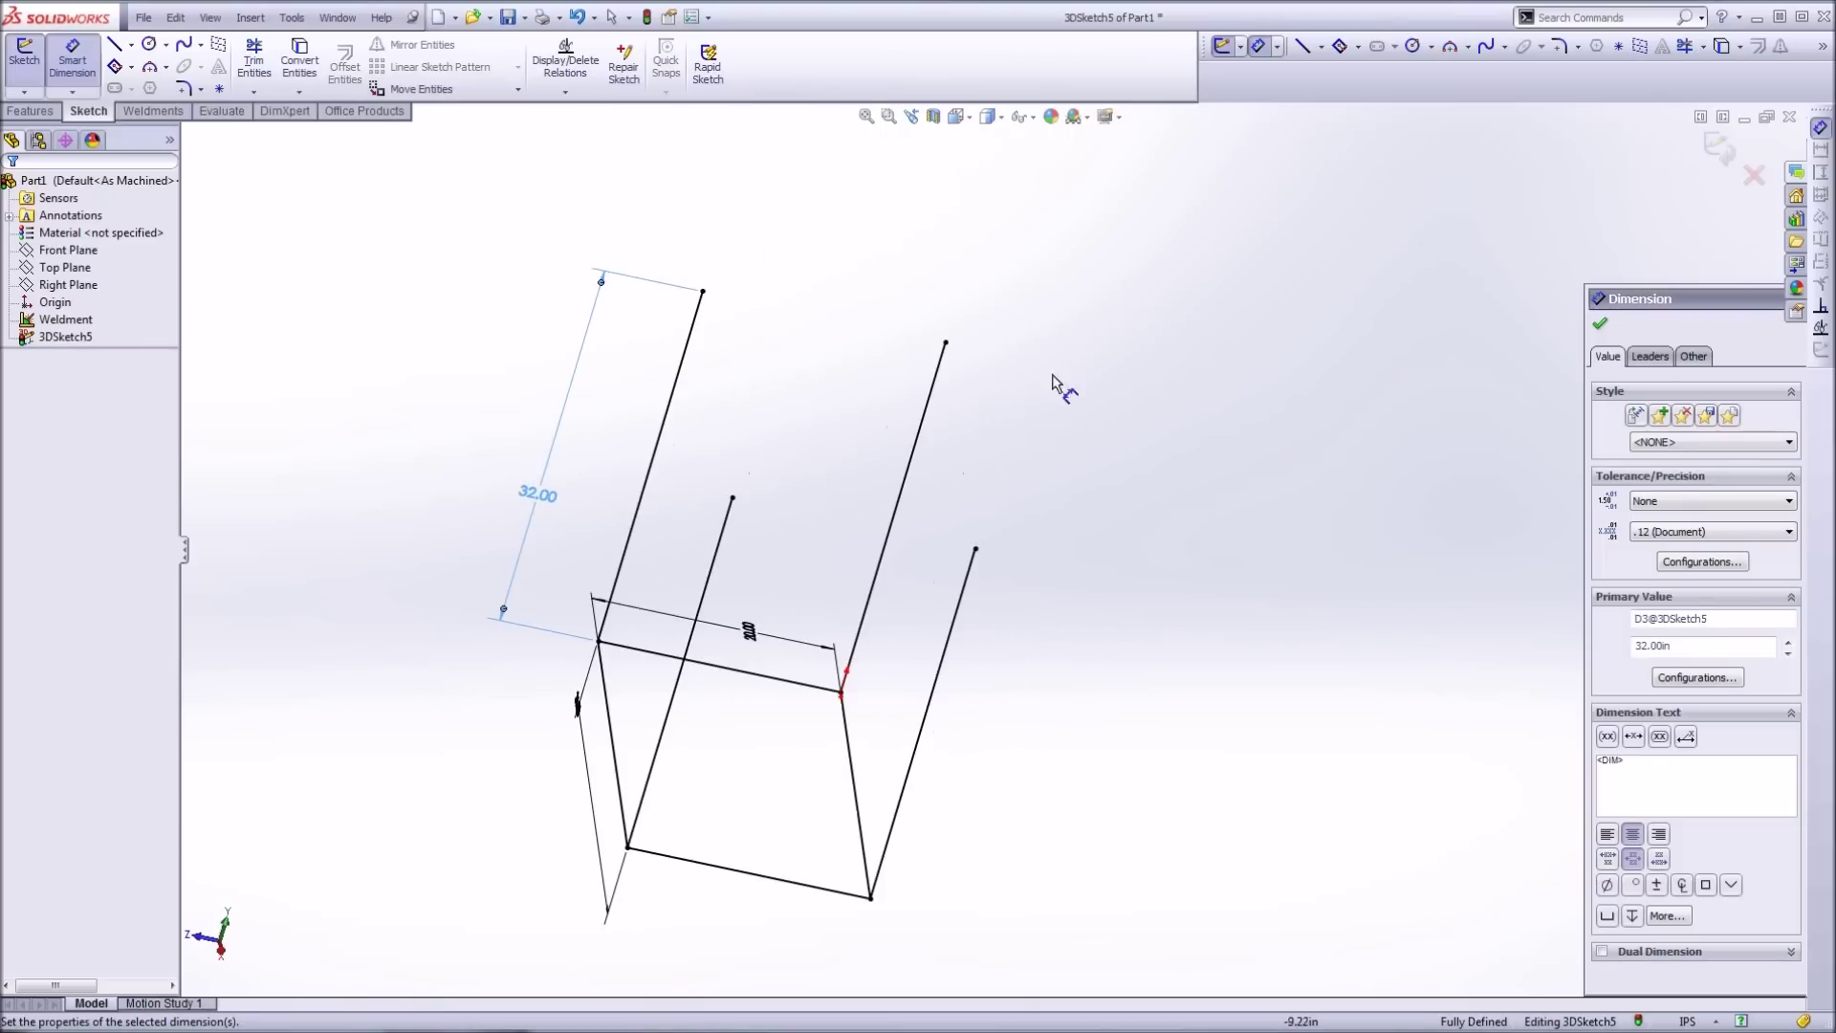
click(116, 45)
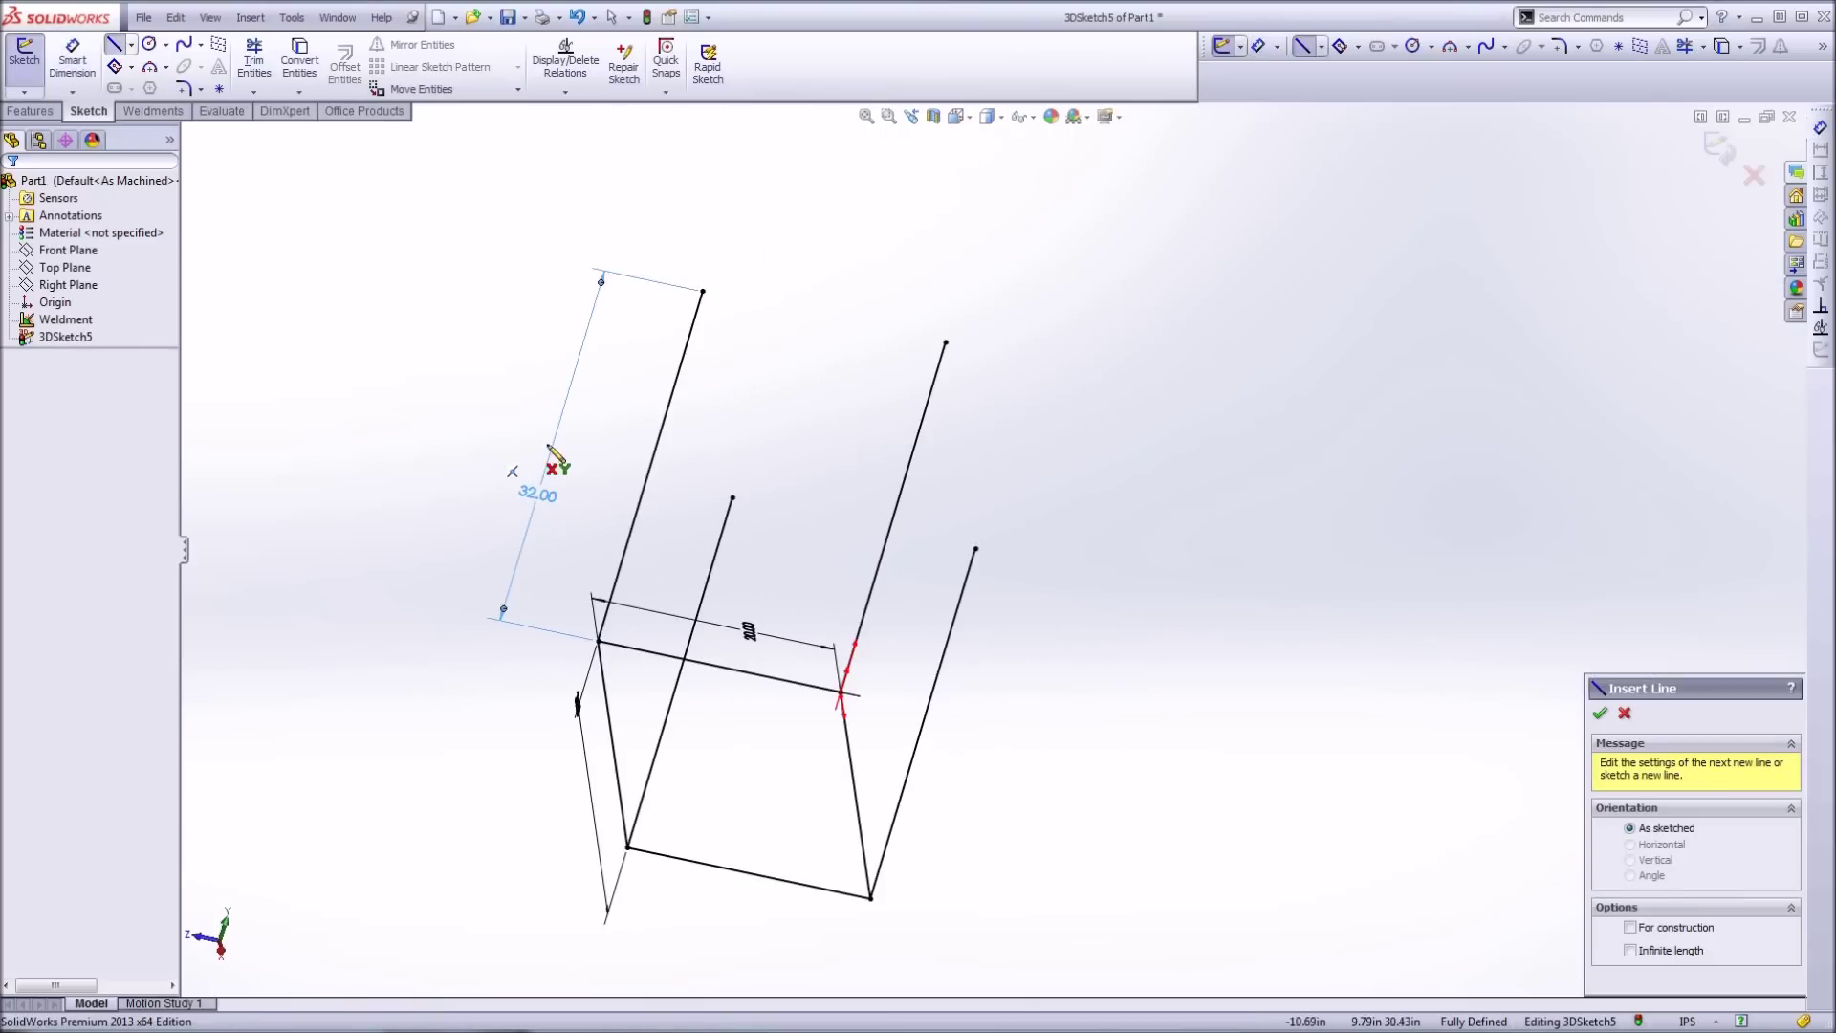
Step: Draw the four top edges between upright tops and a diagonal brace to a bottom corner
drag(703, 289, 733, 496)
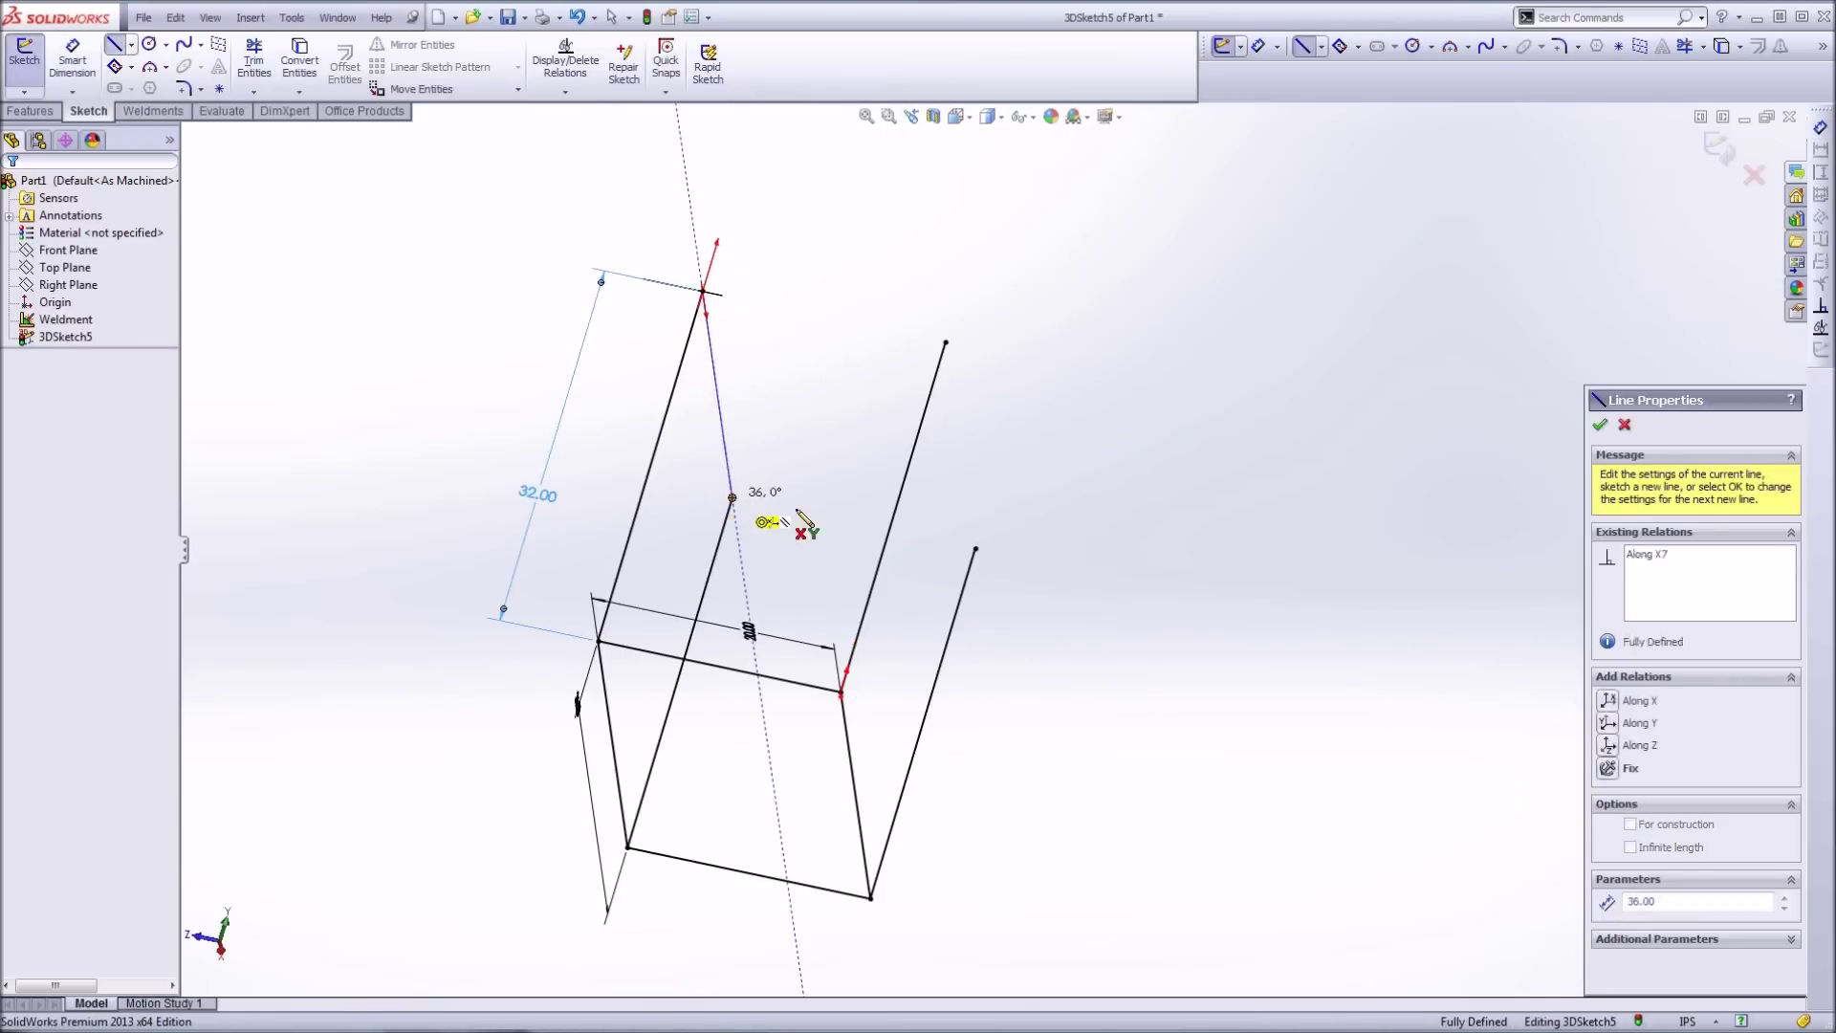
drag(966, 547, 975, 548)
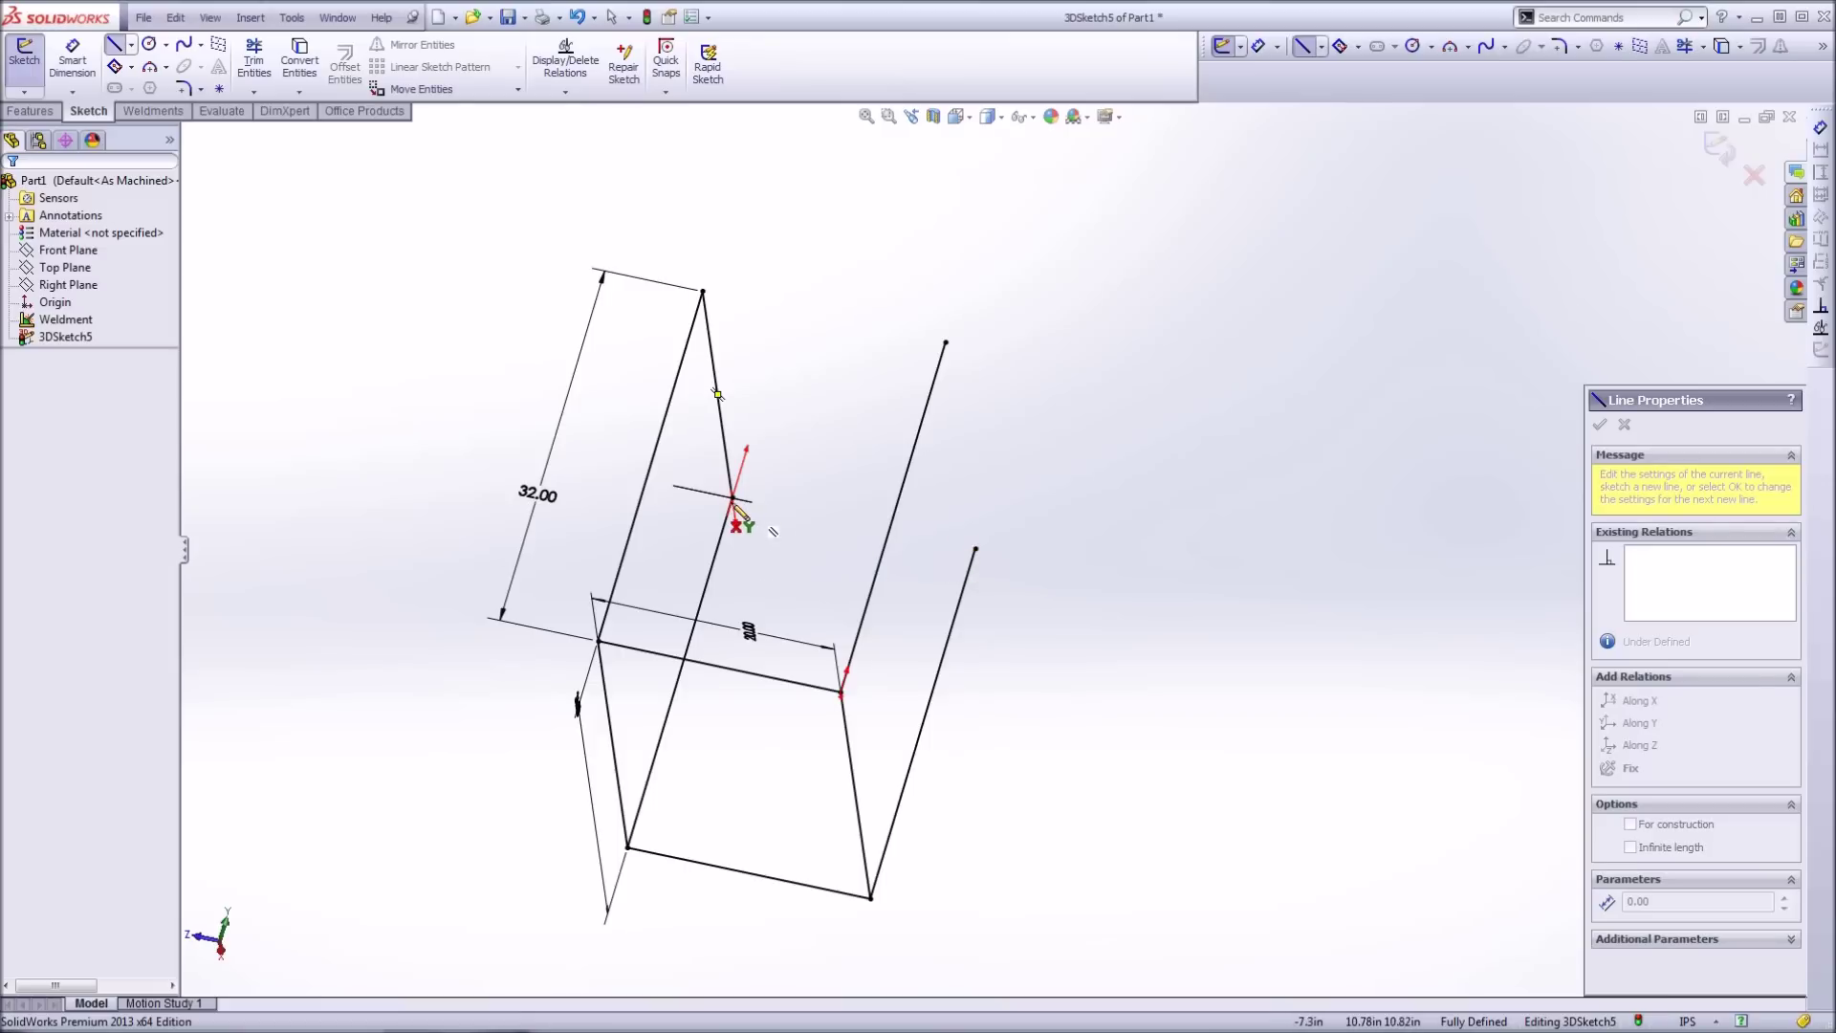
drag(732, 497, 975, 547)
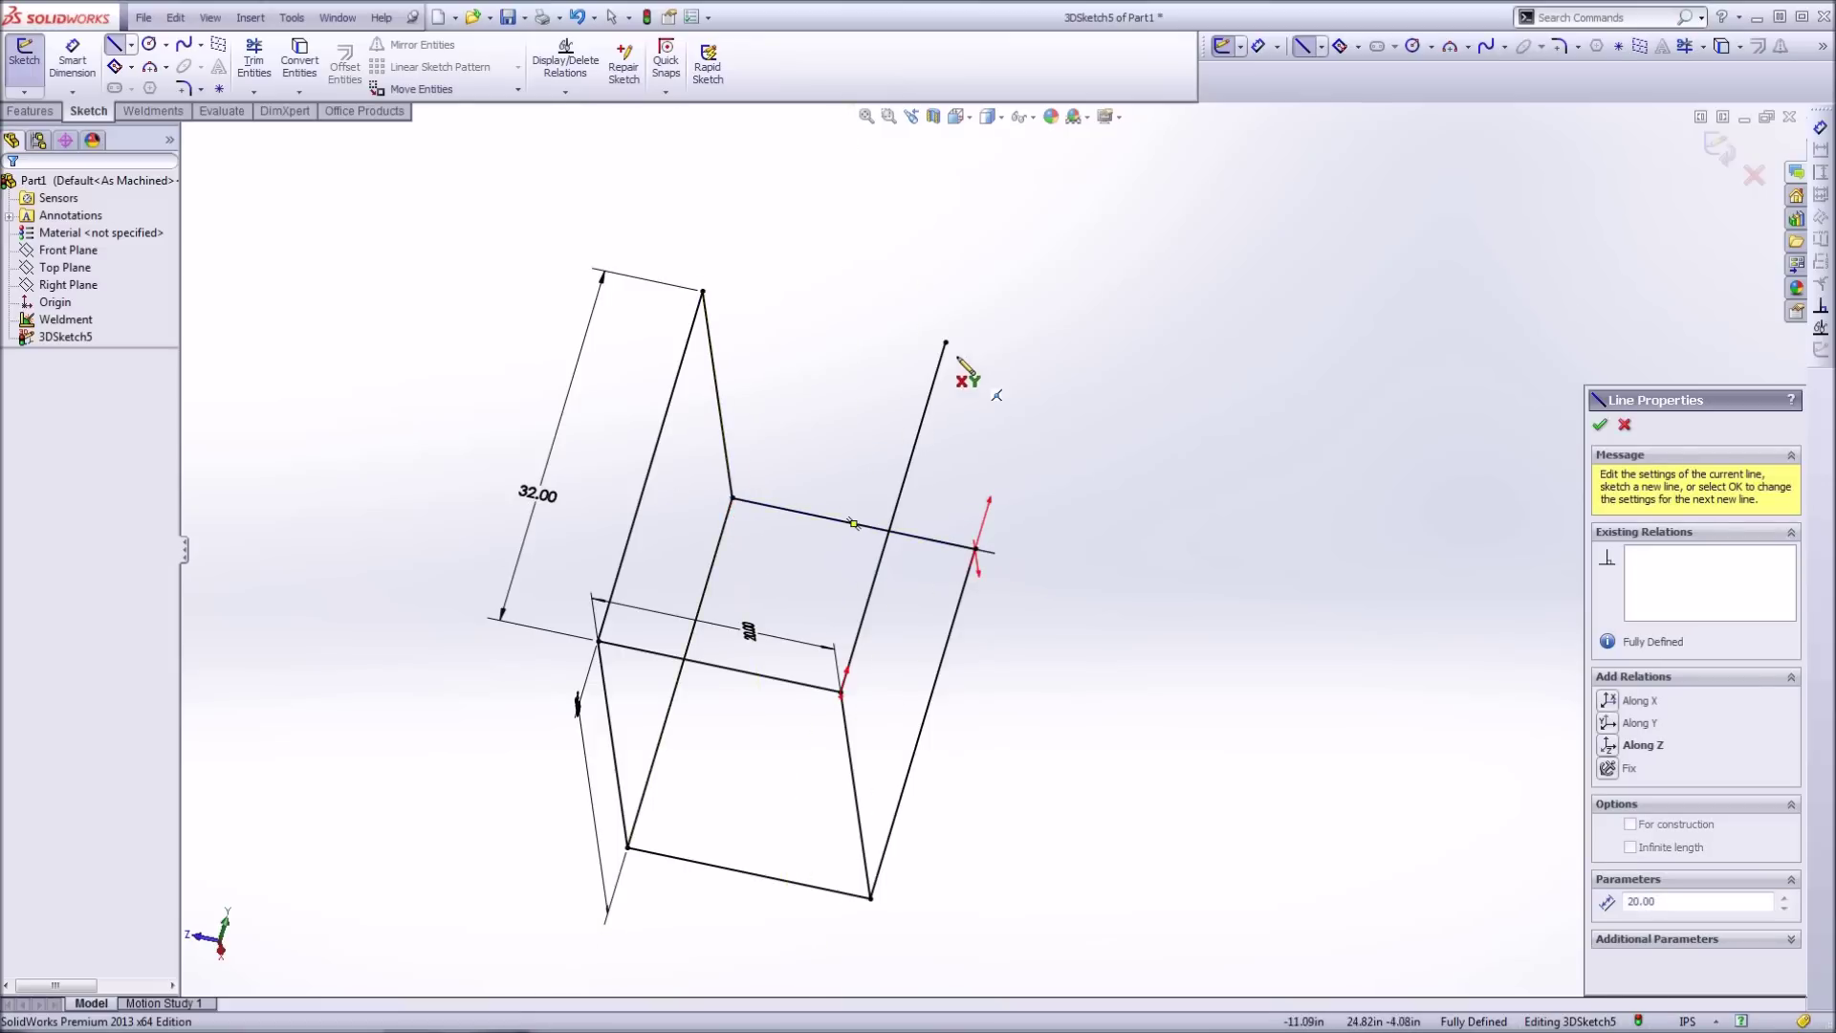
drag(947, 341, 975, 550)
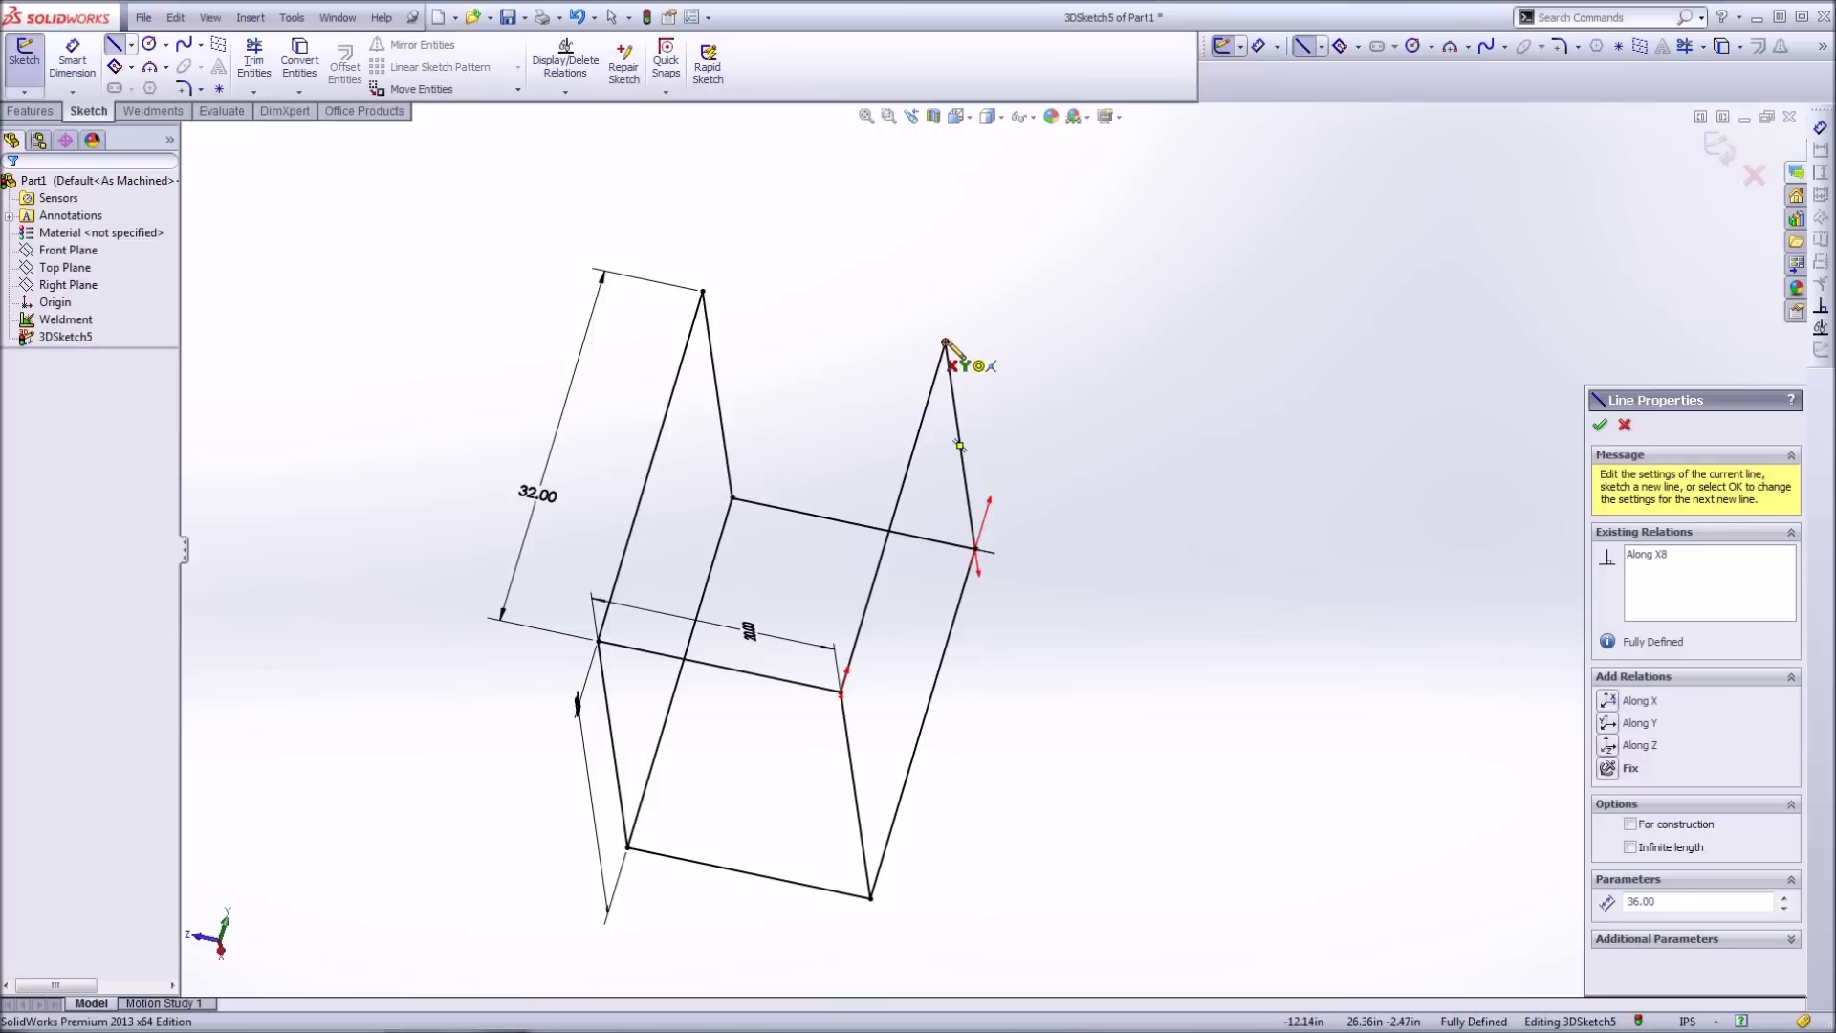
drag(947, 342, 705, 292)
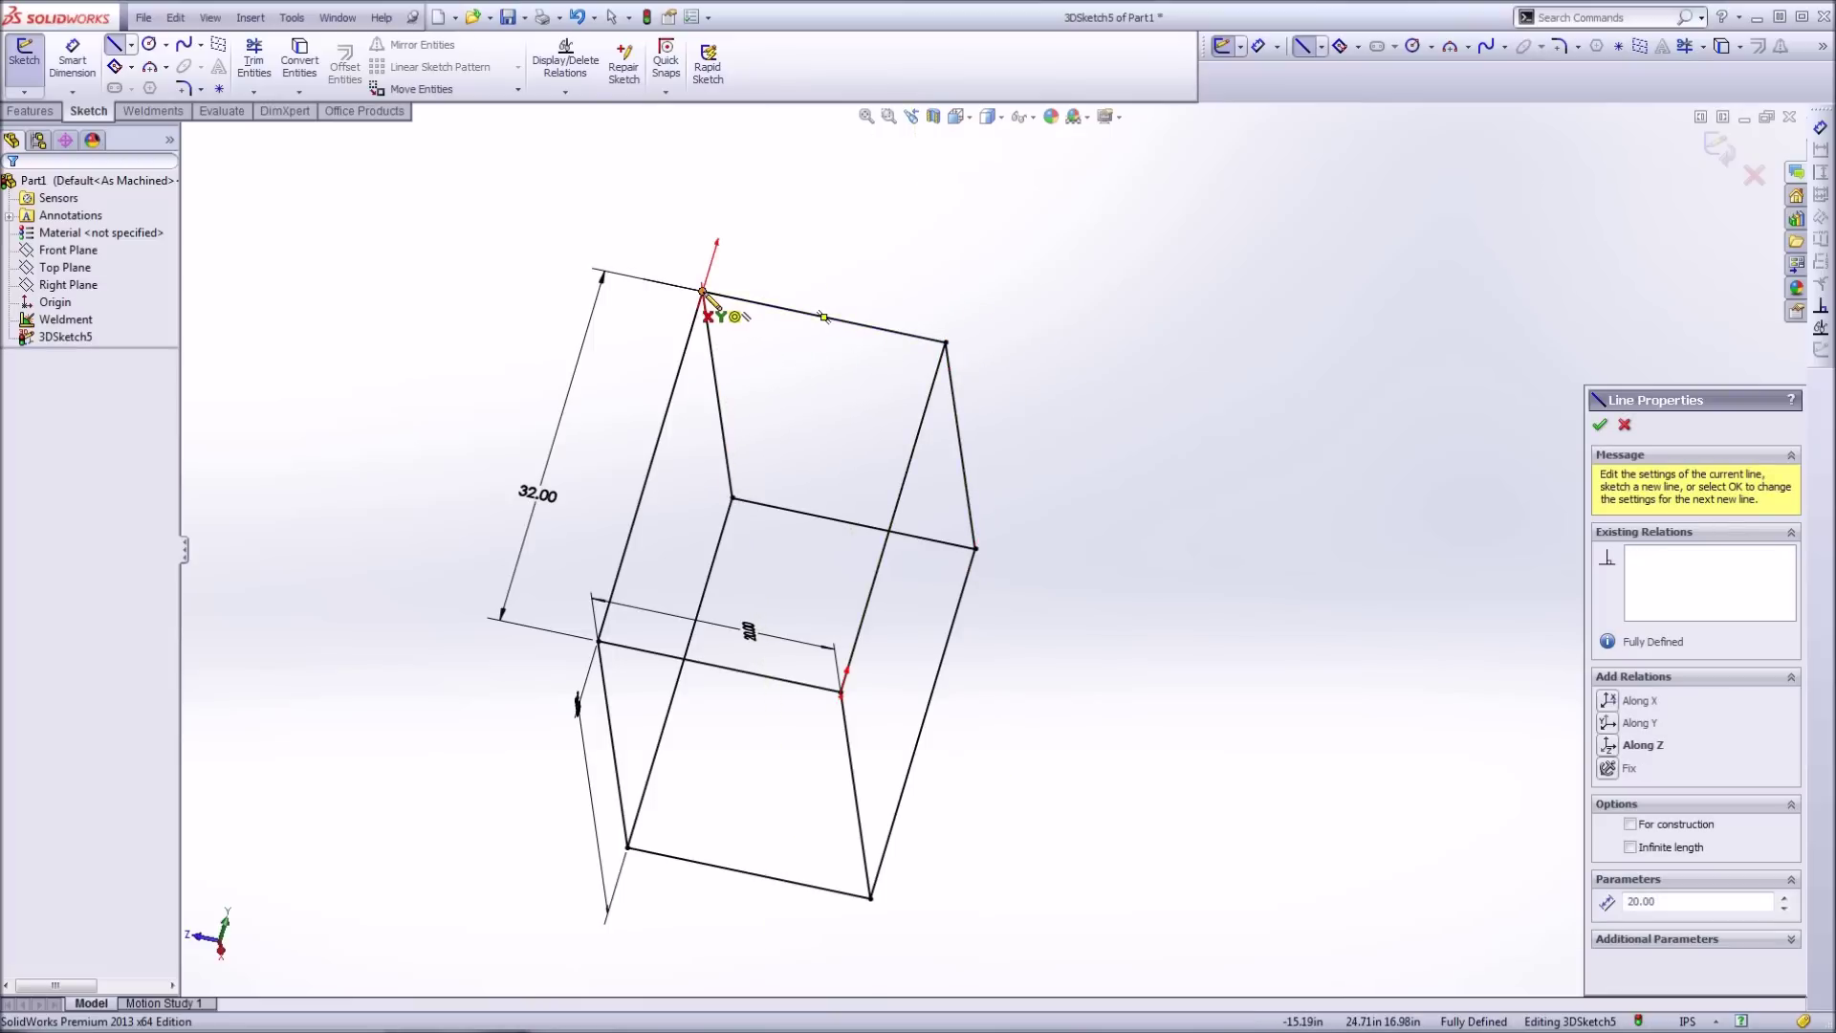
mouse_move(705, 292)
mouse_down()
mouse_move(837, 847)
mouse_move(872, 895)
mouse_up()
Step: Finish the brace and orbit around the completed 36 × 20 × 32 in frame
key(Escape)
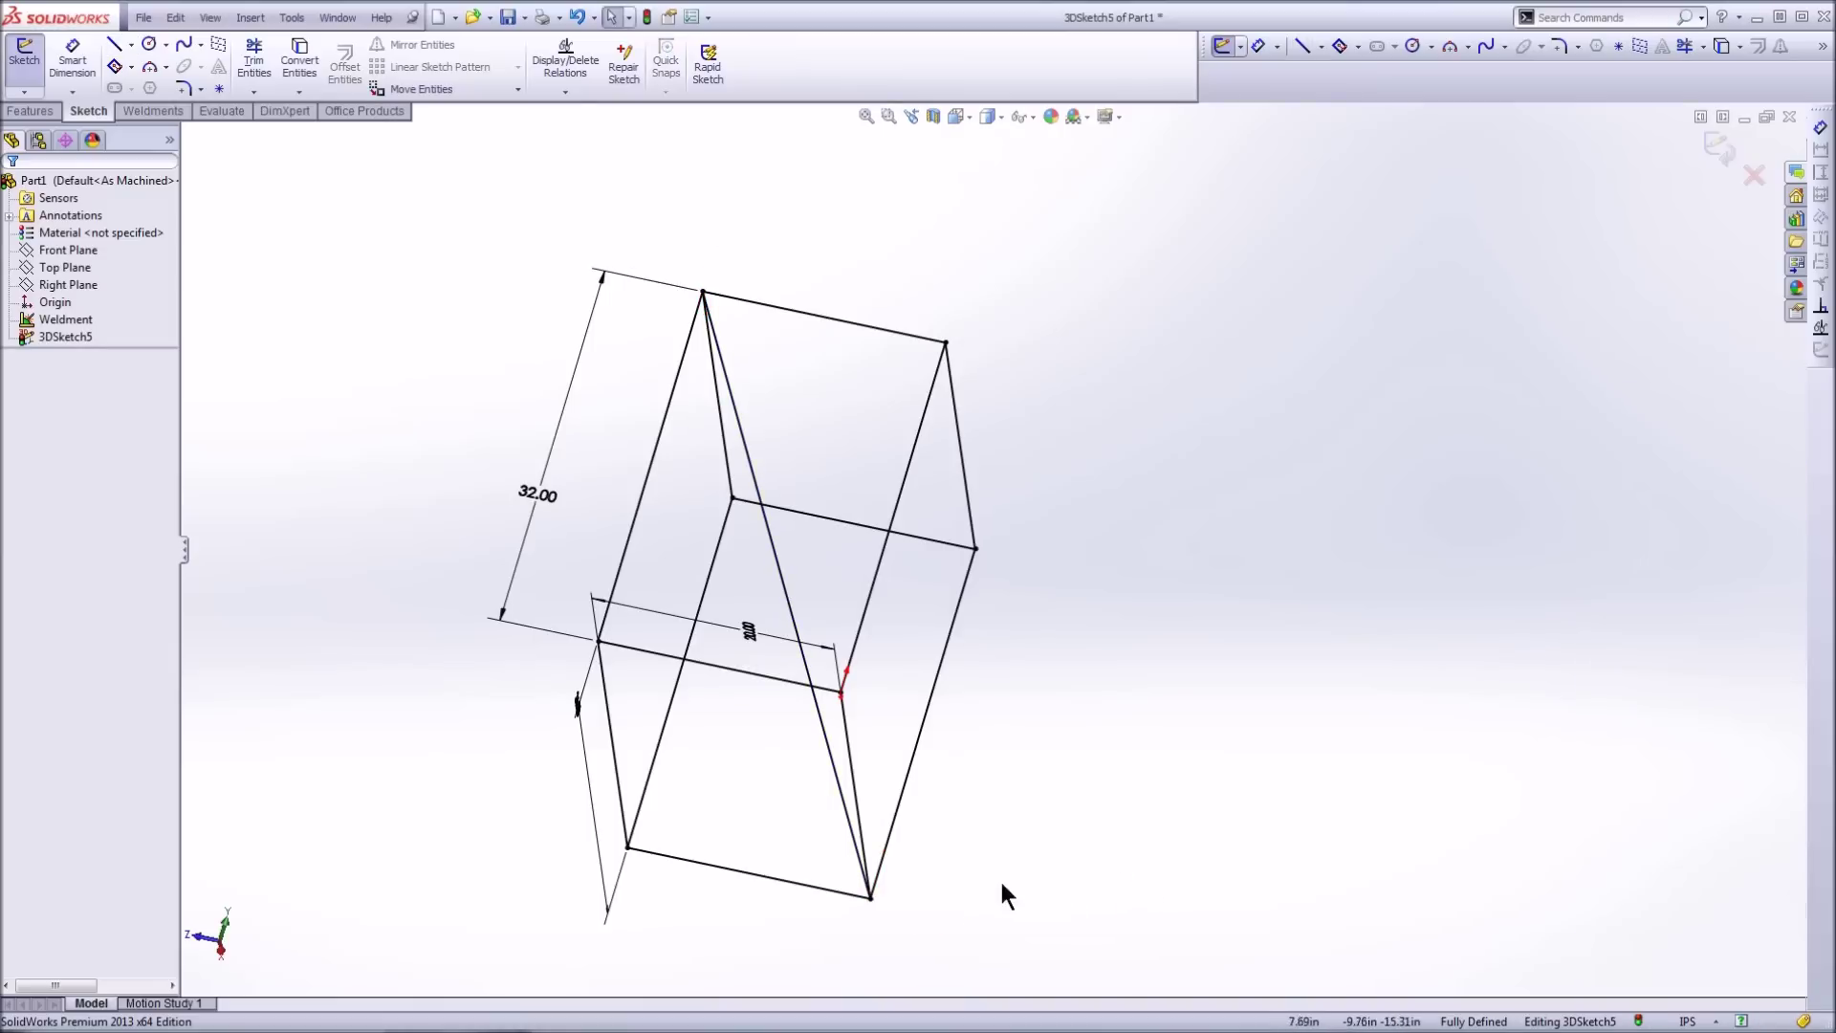
mouse_move(1001, 878)
middle_down()
mouse_move(940, 722)
mouse_move(737, 685)
mouse_move(704, 762)
mouse_move(725, 856)
mouse_move(881, 905)
mouse_move(1004, 984)
mouse_move(1072, 921)
mouse_move(1061, 861)
middle_up()
middle_drag(1008, 713, 1033, 697)
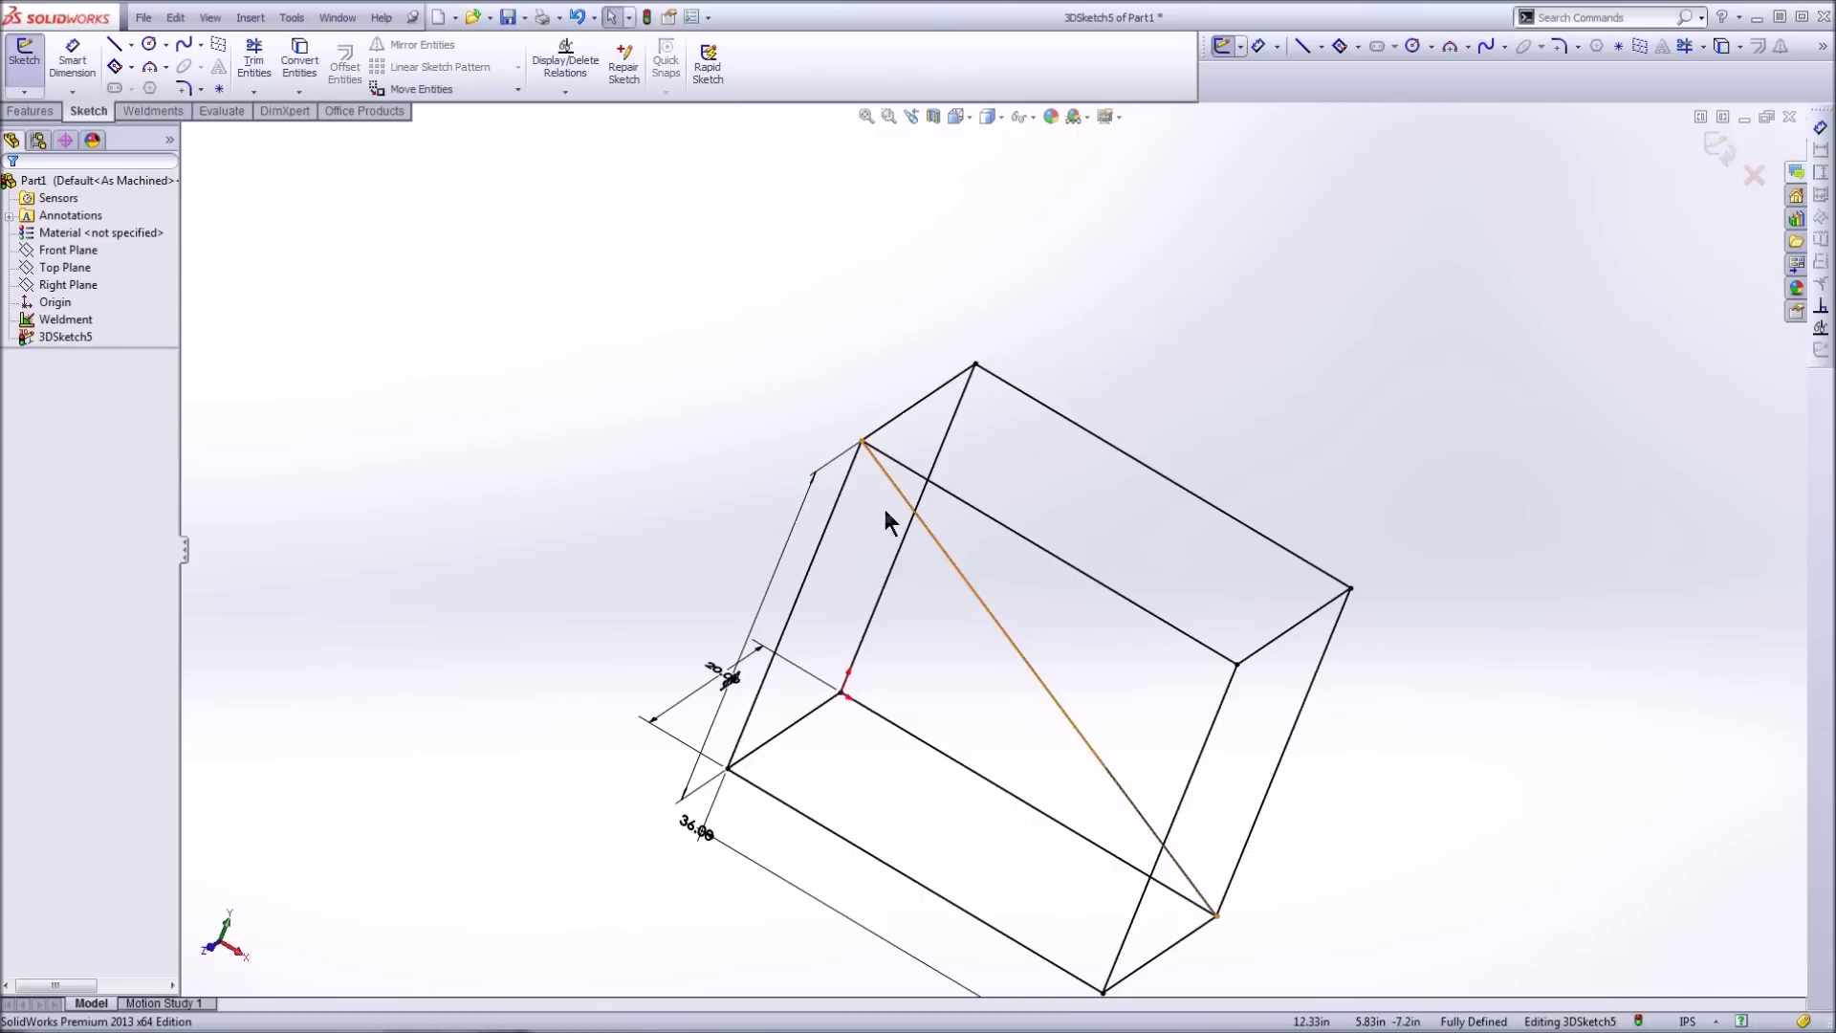
mouse_move(889, 516)
middle_down()
mouse_move(840, 474)
mouse_move(889, 561)
mouse_move(950, 590)
mouse_move(959, 545)
mouse_move(780, 373)
middle_up()
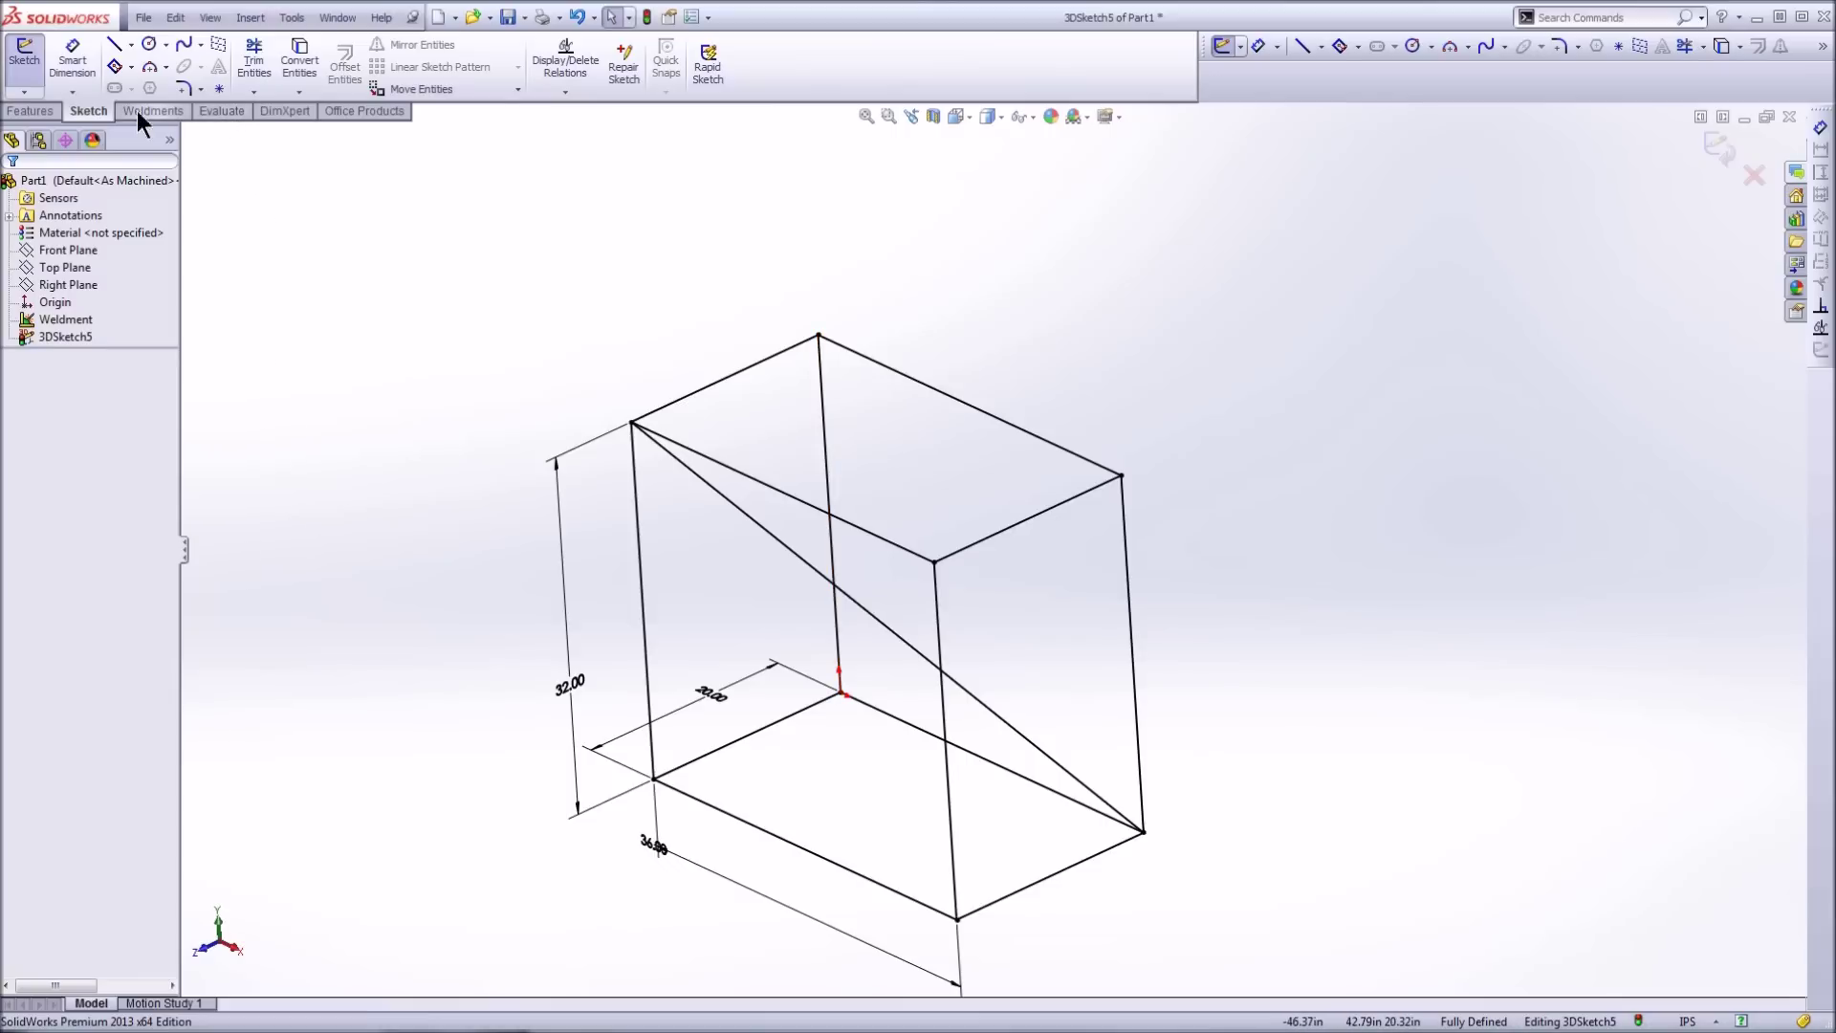
Step: Exit 3DSketch5 and start a Structural Member with ansi inch 0.5 sch 40 pipe
click(21, 92)
click(28, 110)
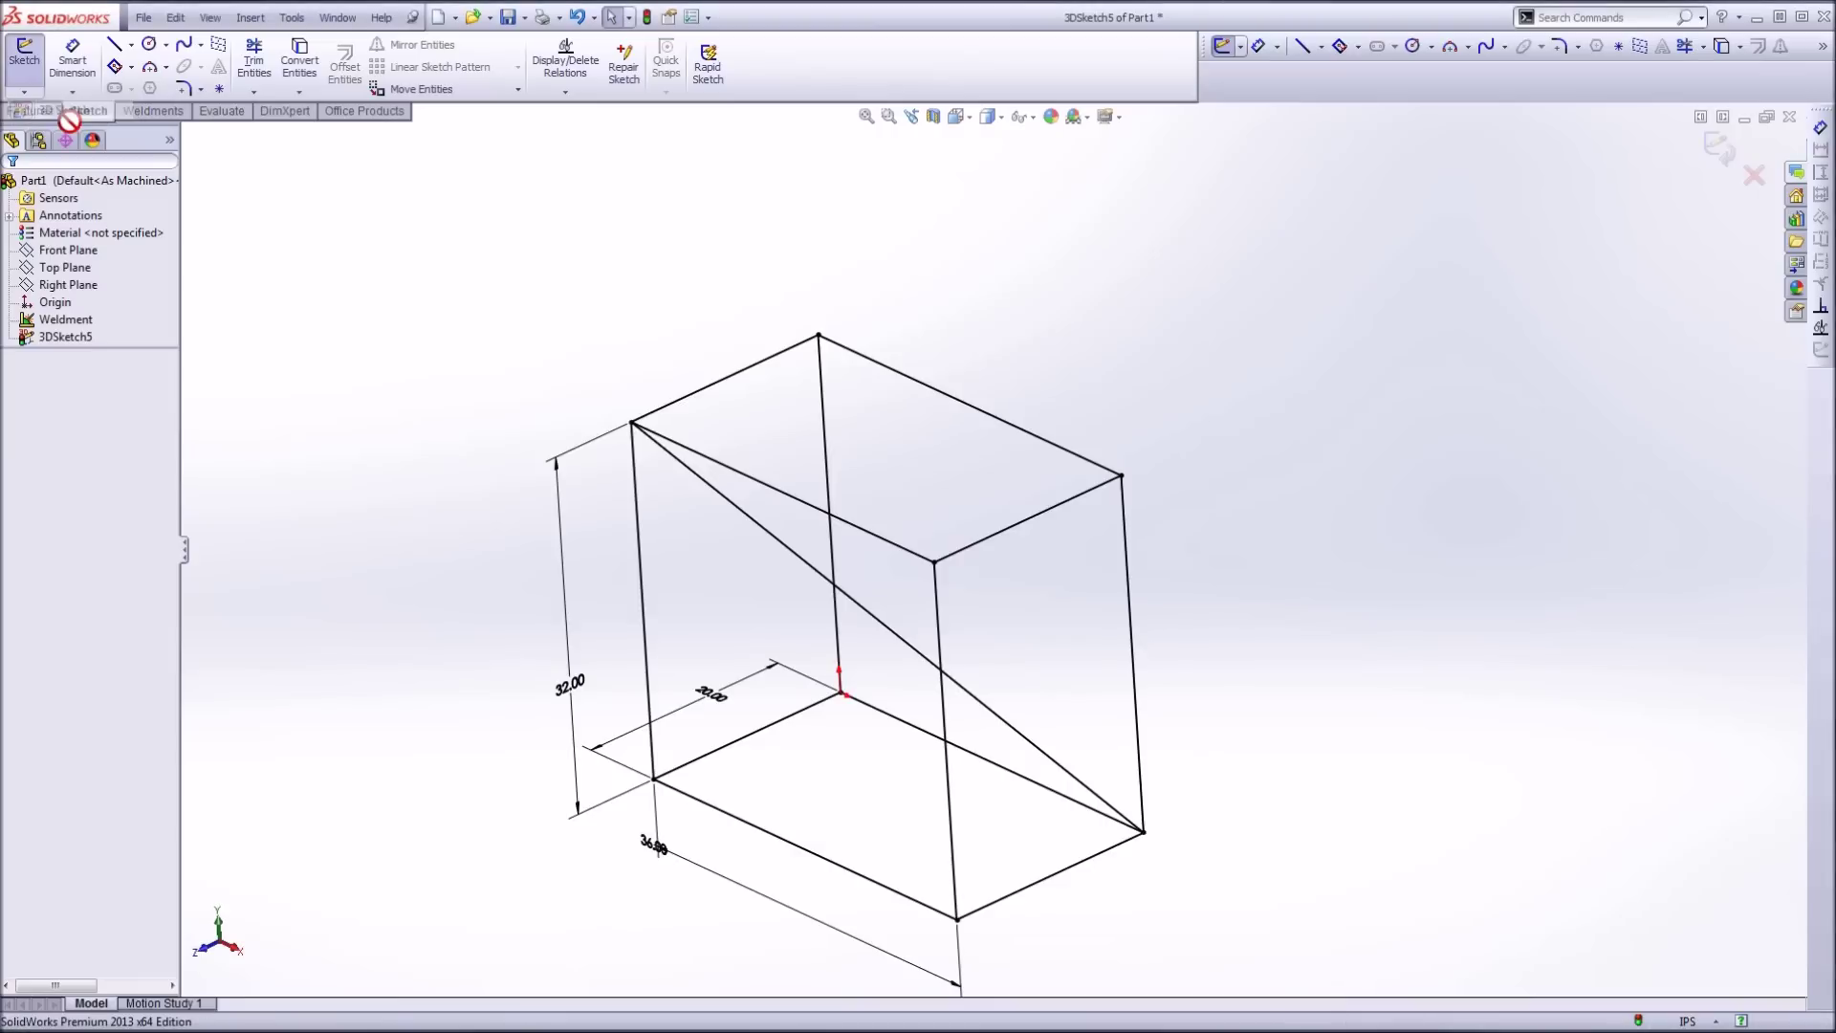
click(363, 312)
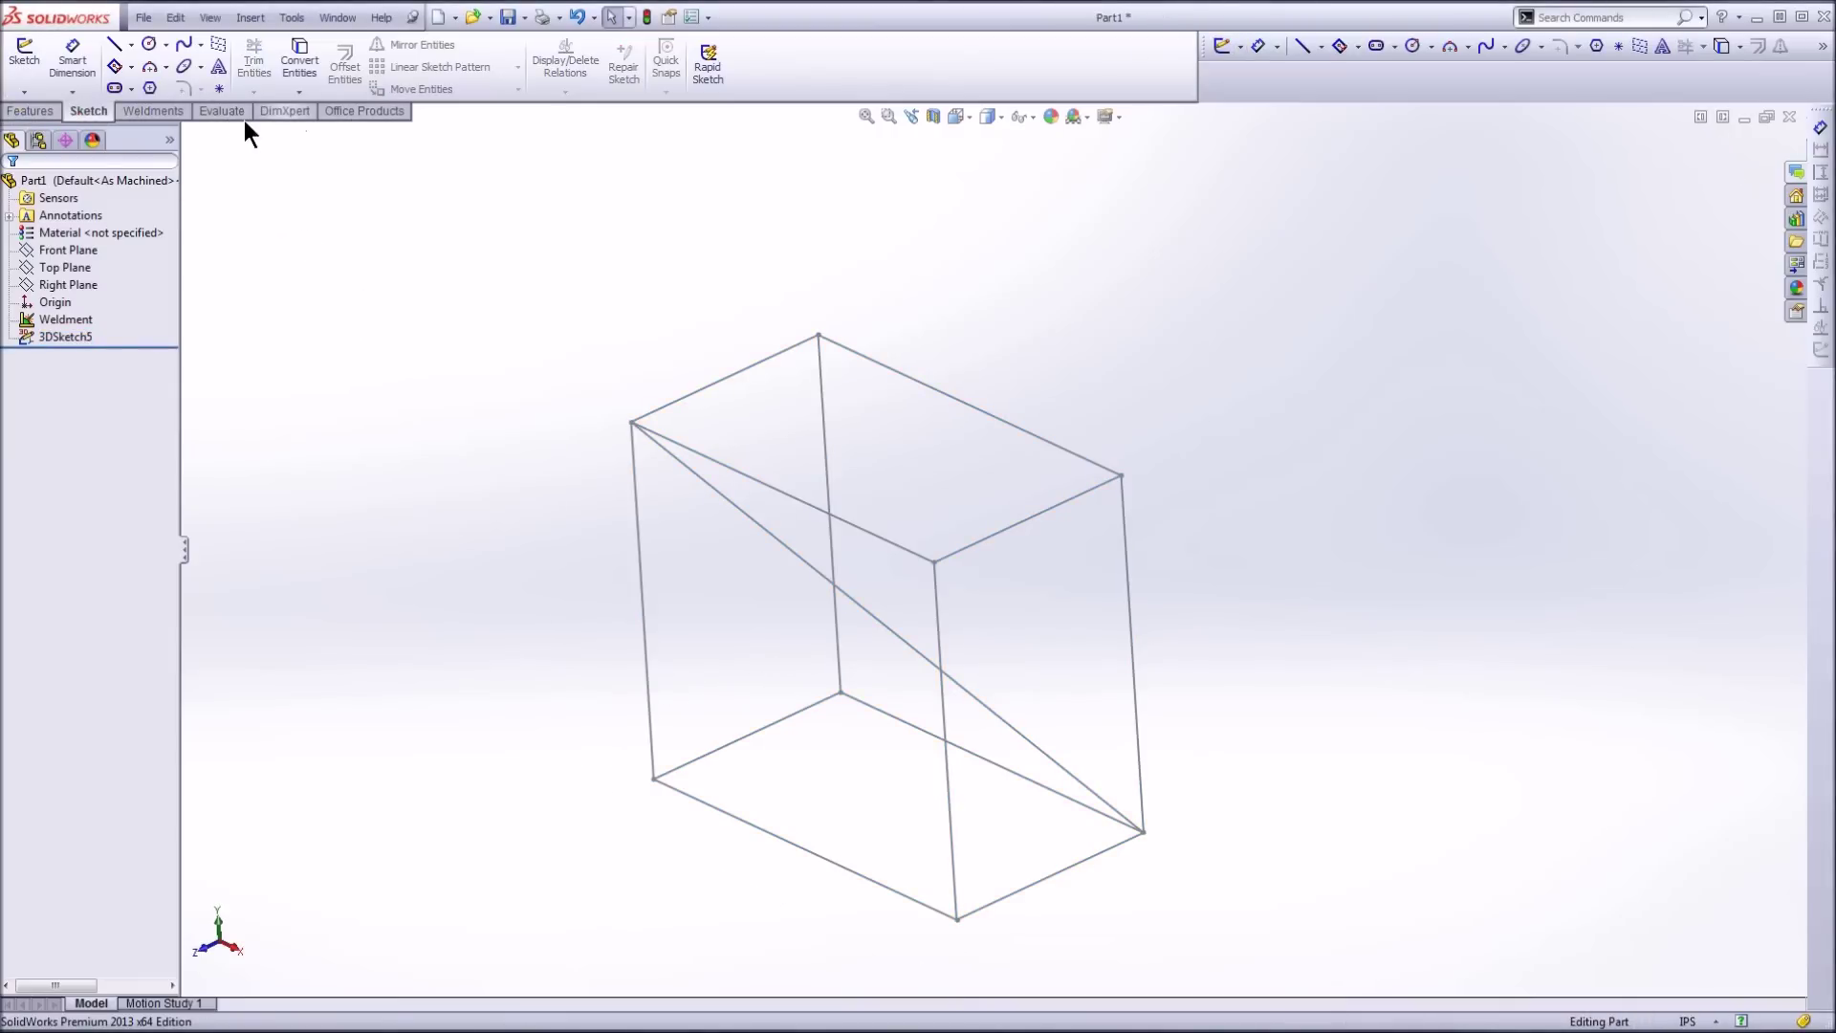
click(155, 111)
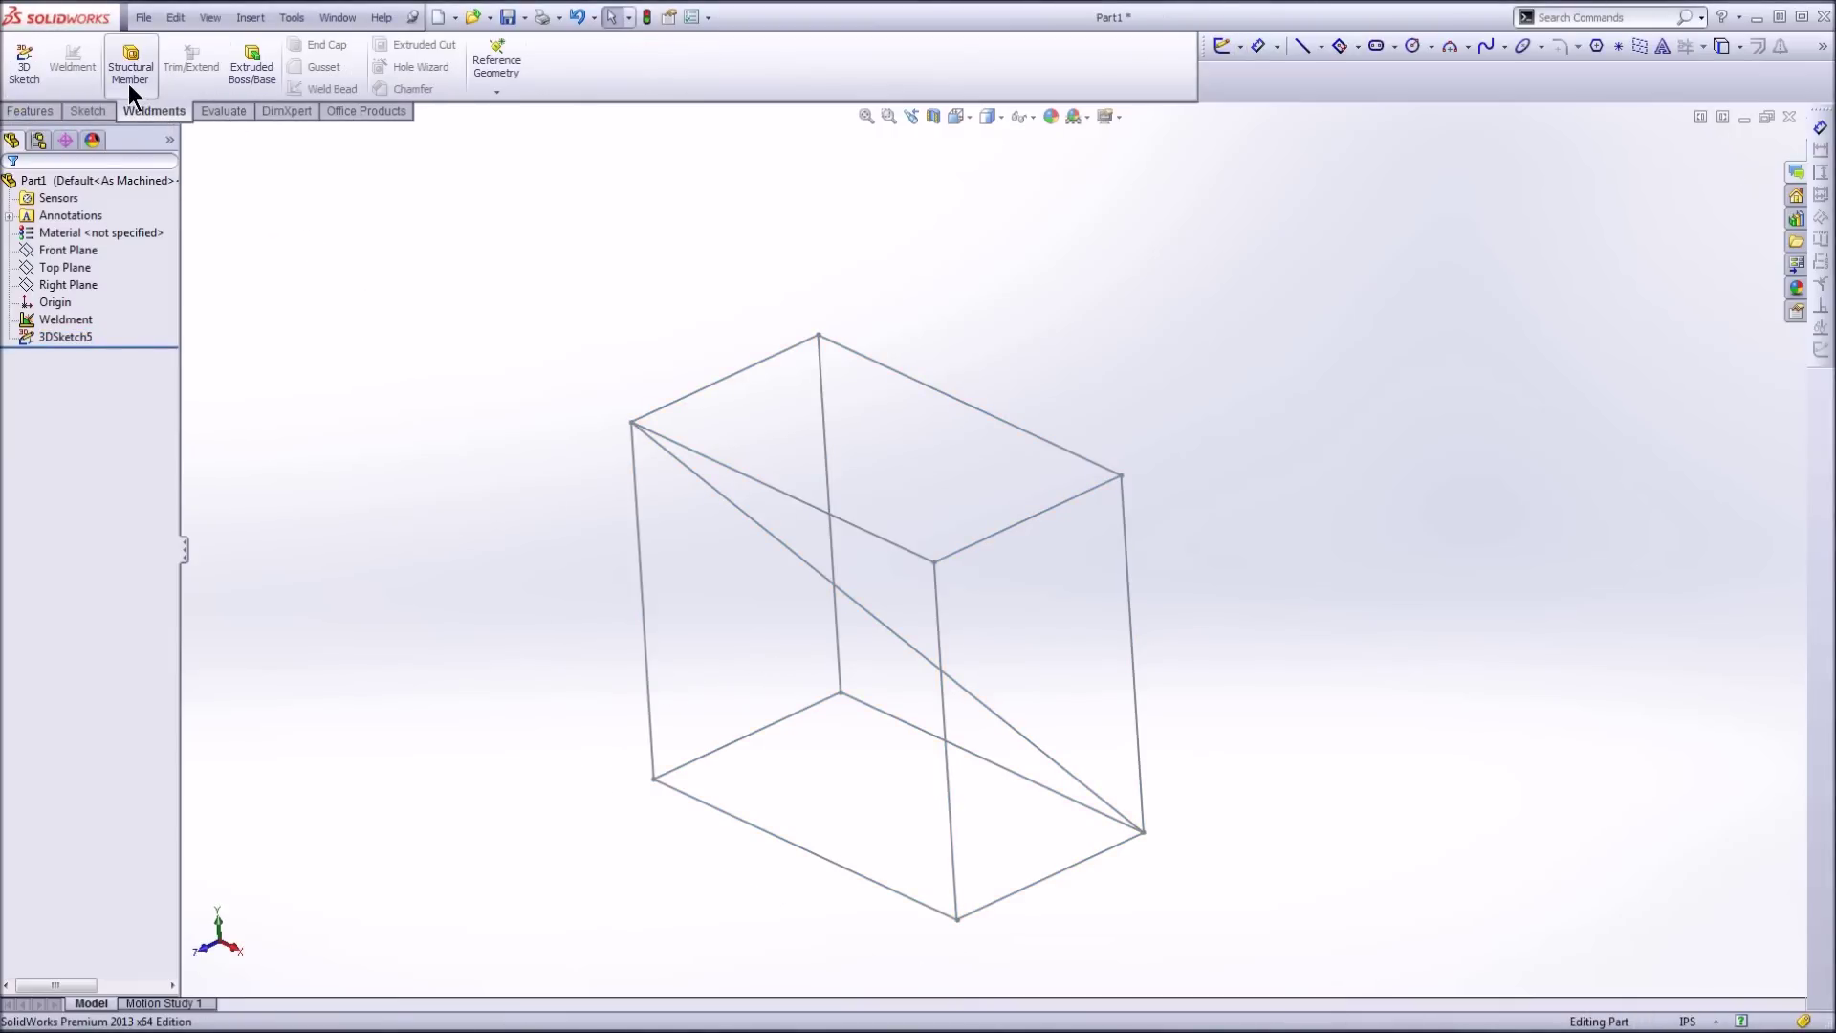
click(125, 72)
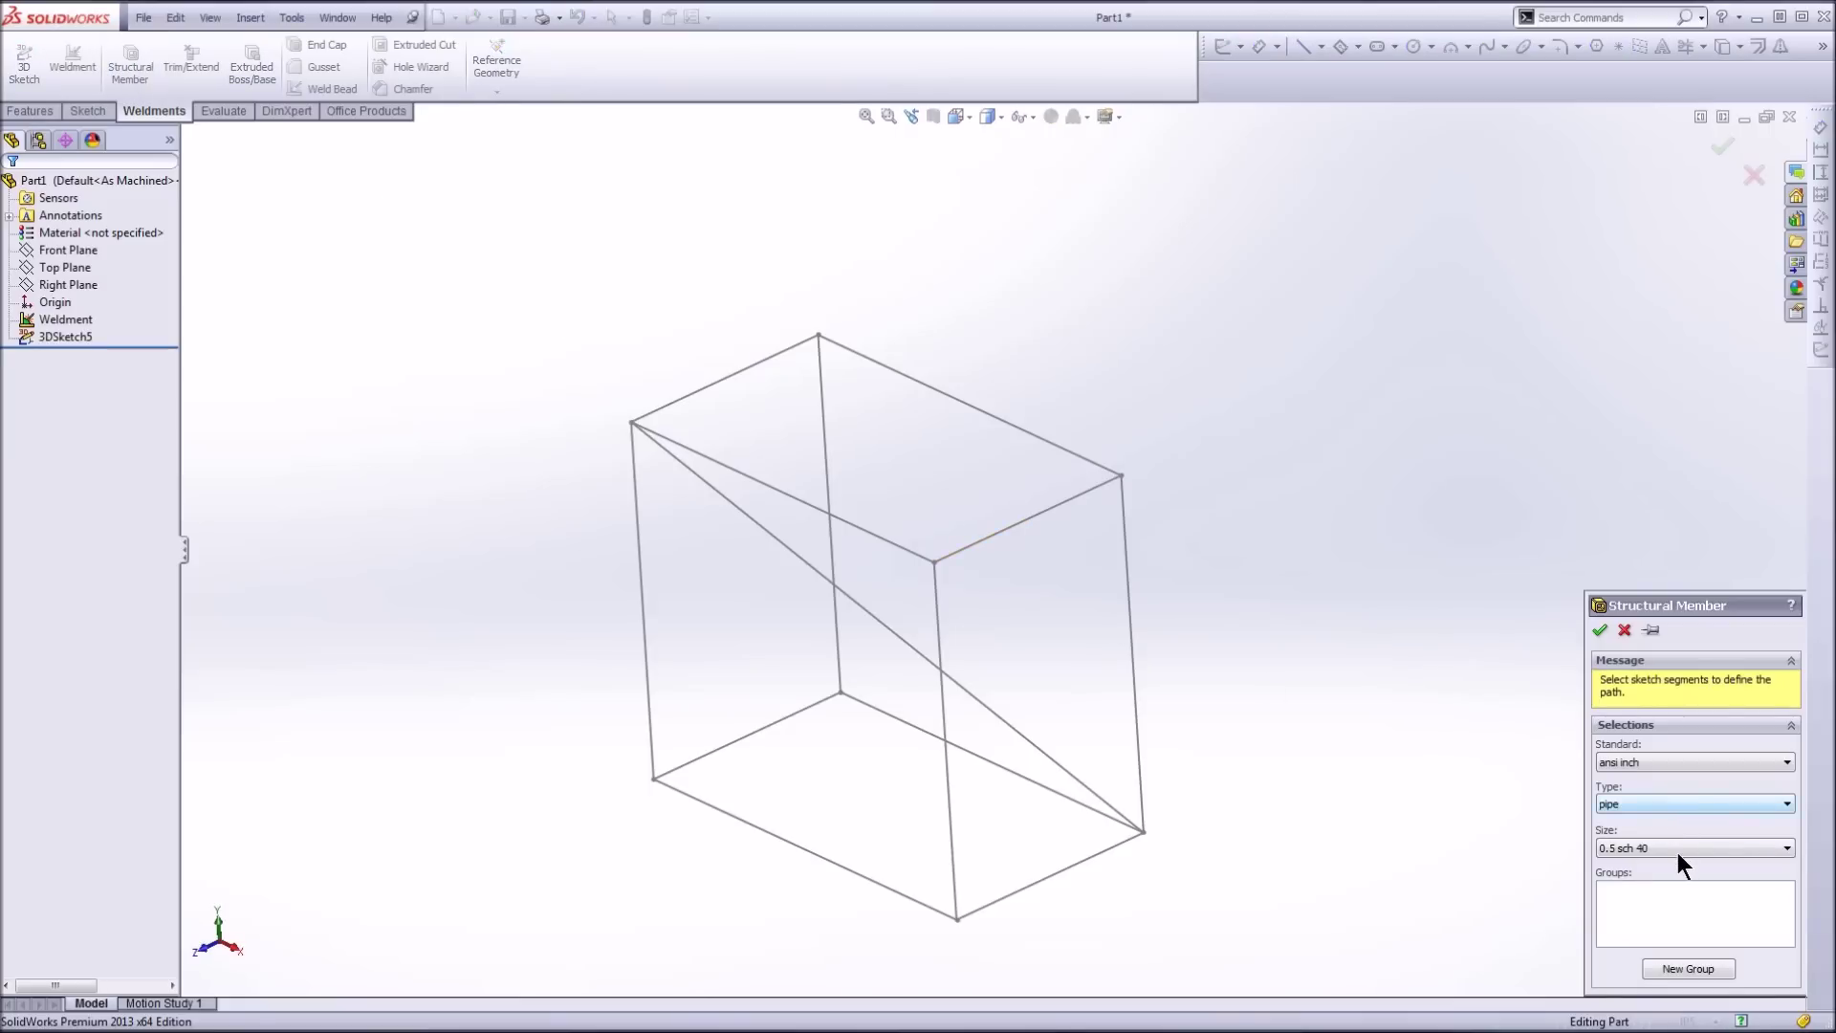
Step: Select the top-rectangle lines as 0.5 sch 40 pipe paths in Group1 with End Miter corners
click(1032, 518)
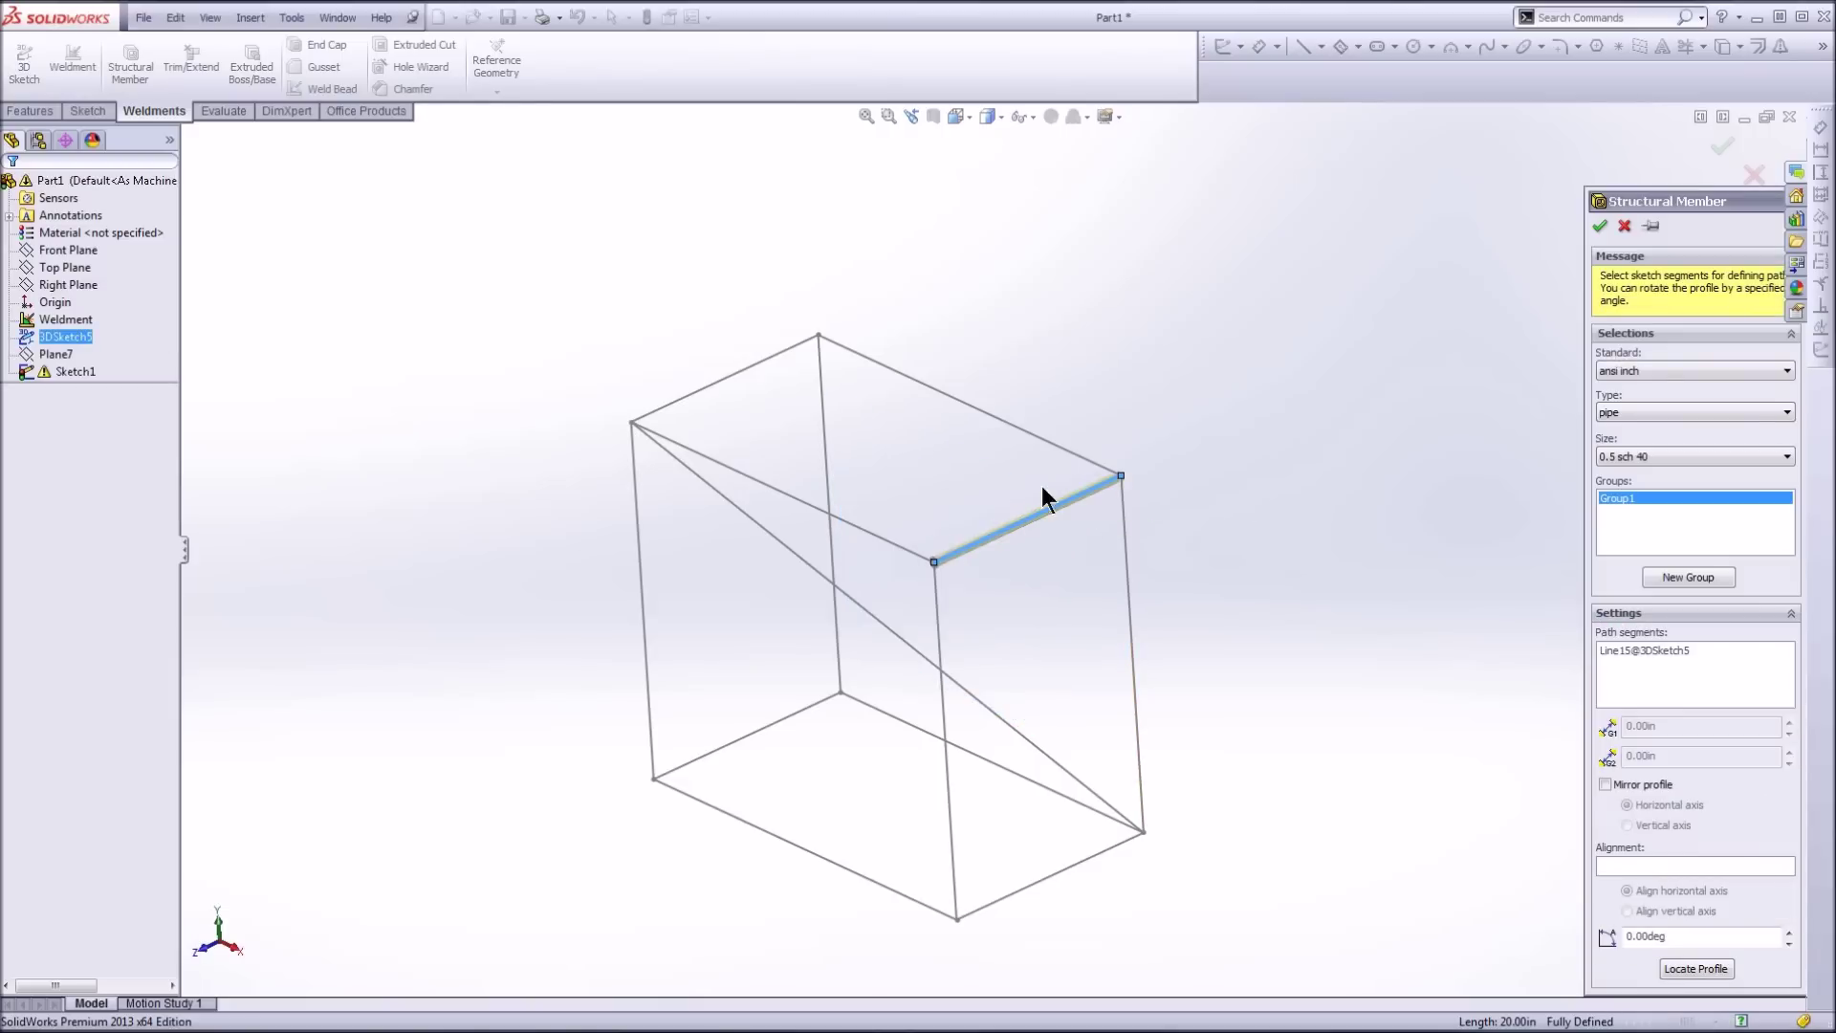
click(1076, 460)
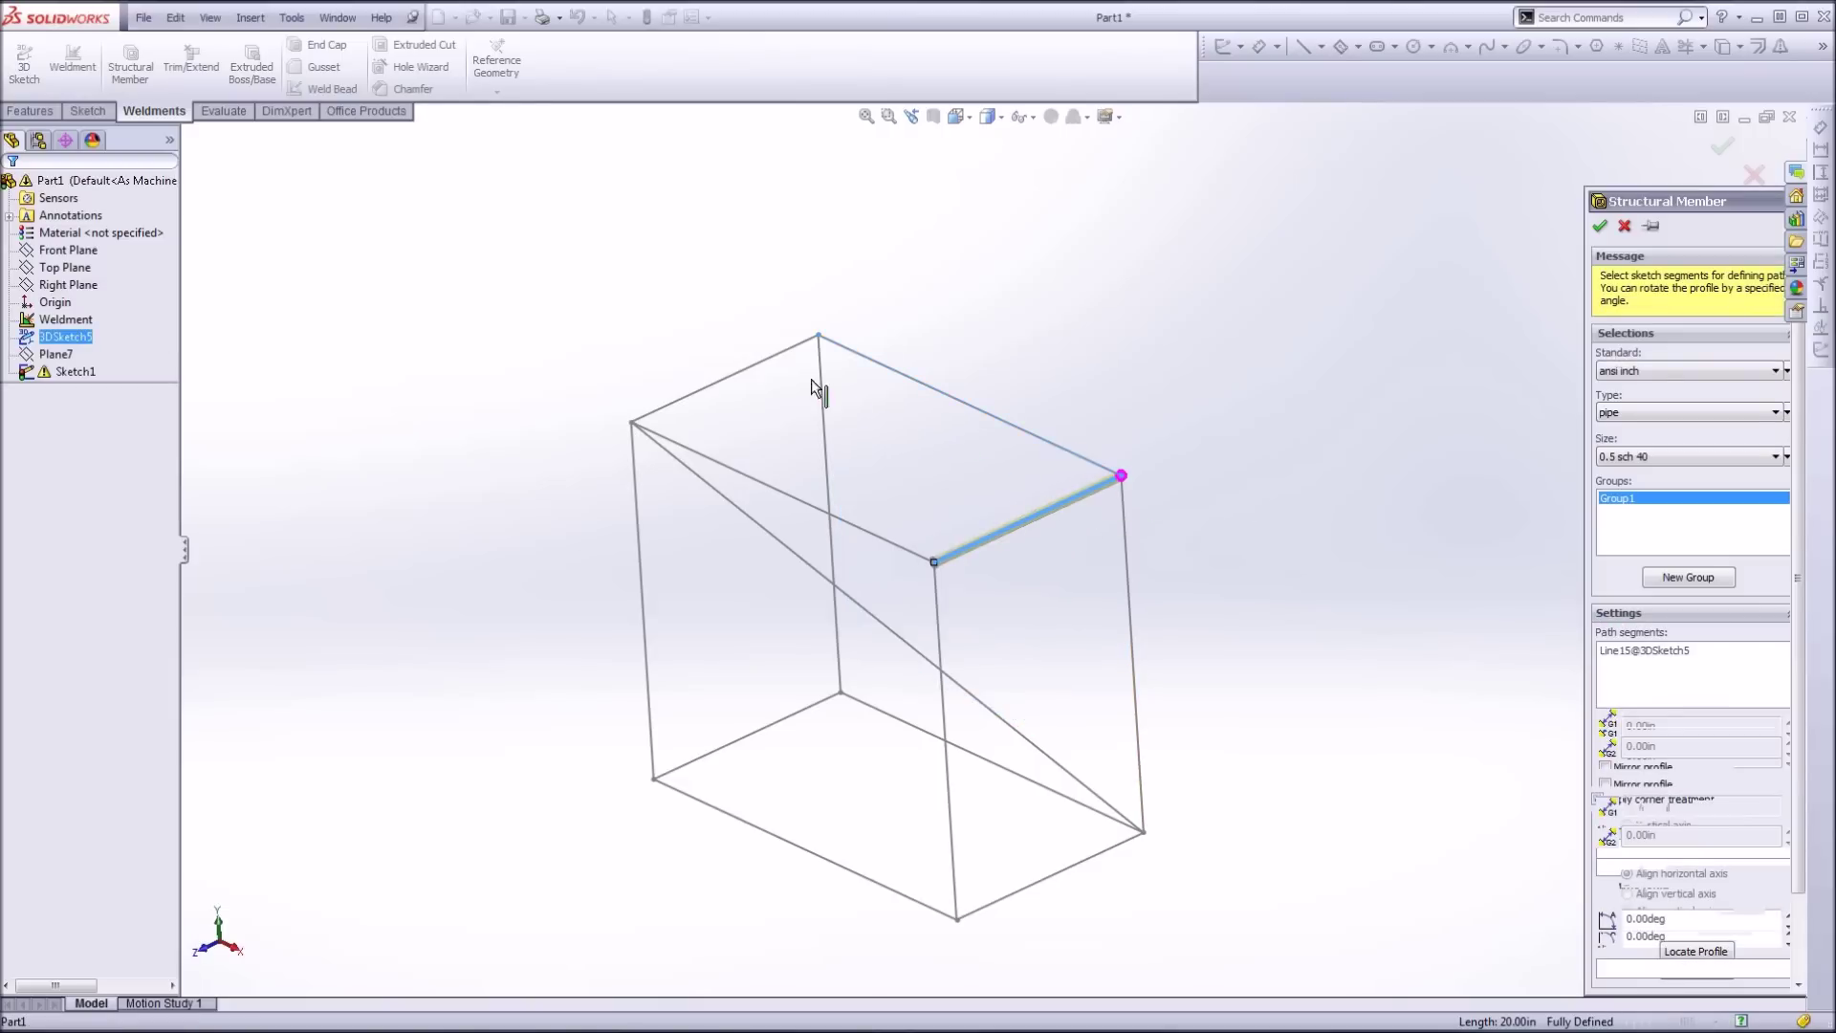
click(724, 382)
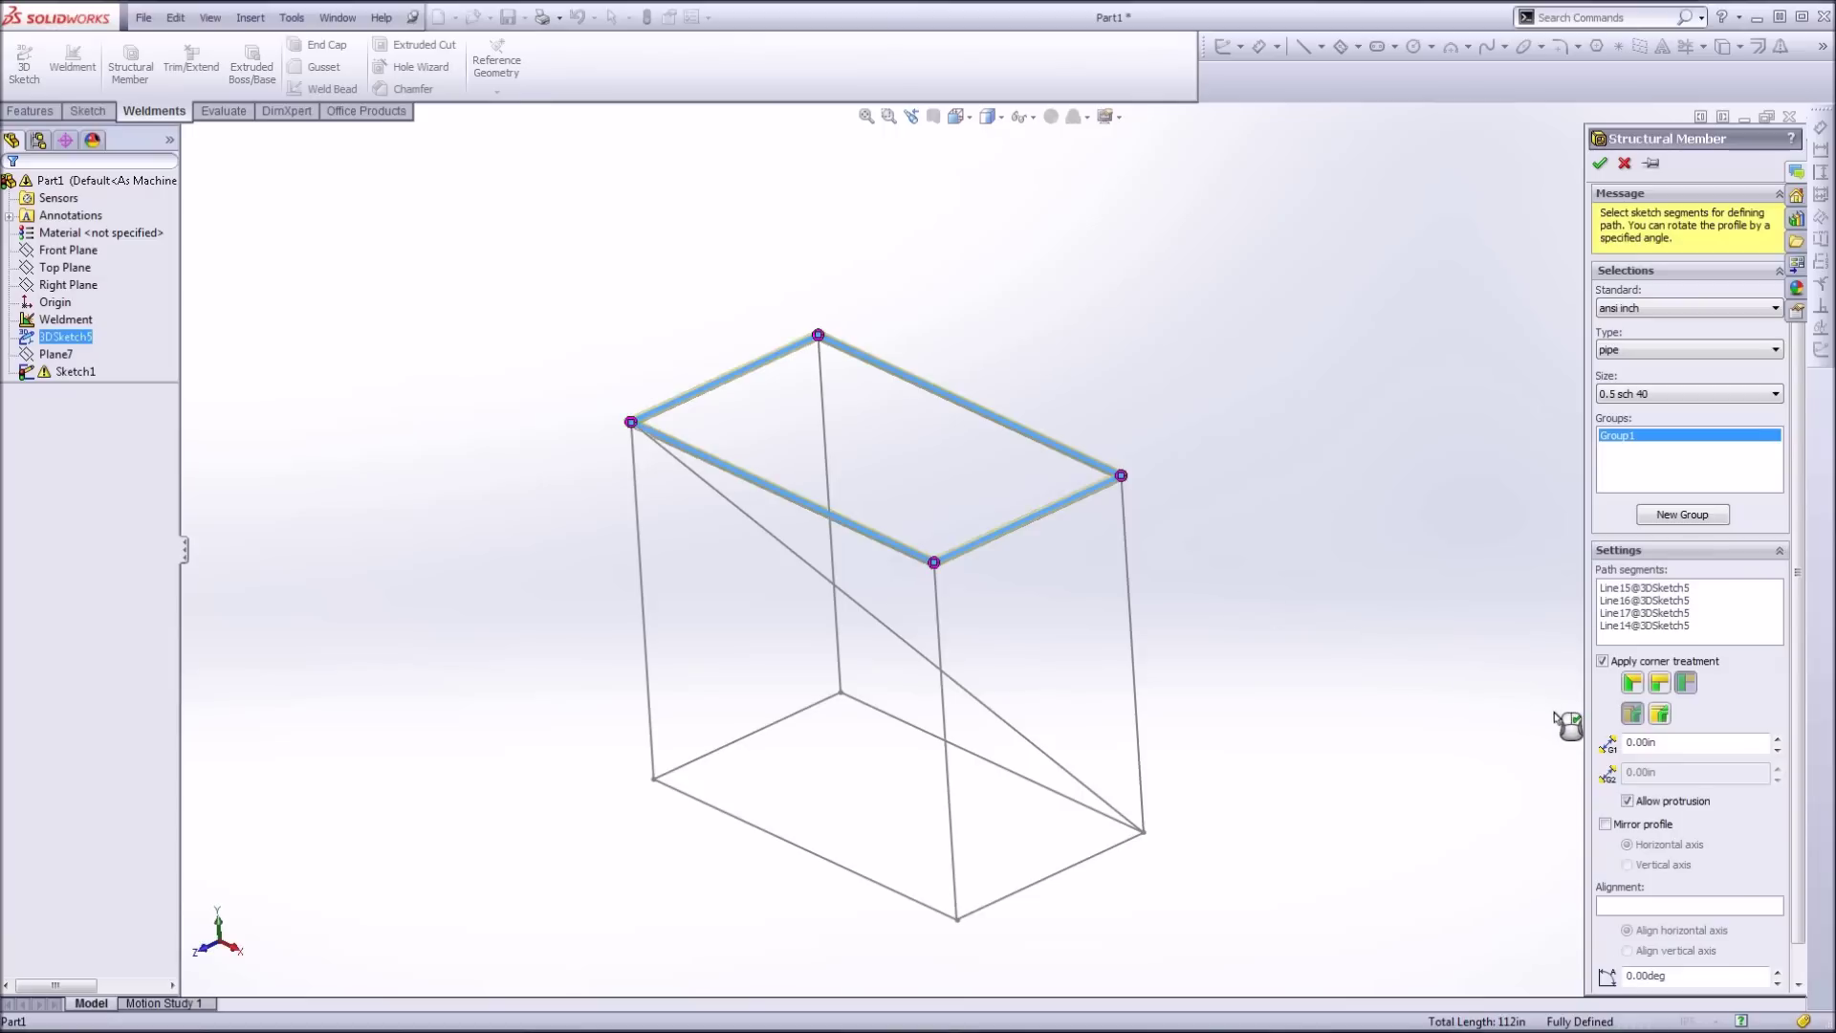
click(1632, 682)
scroll(1156, 520, down, 8)
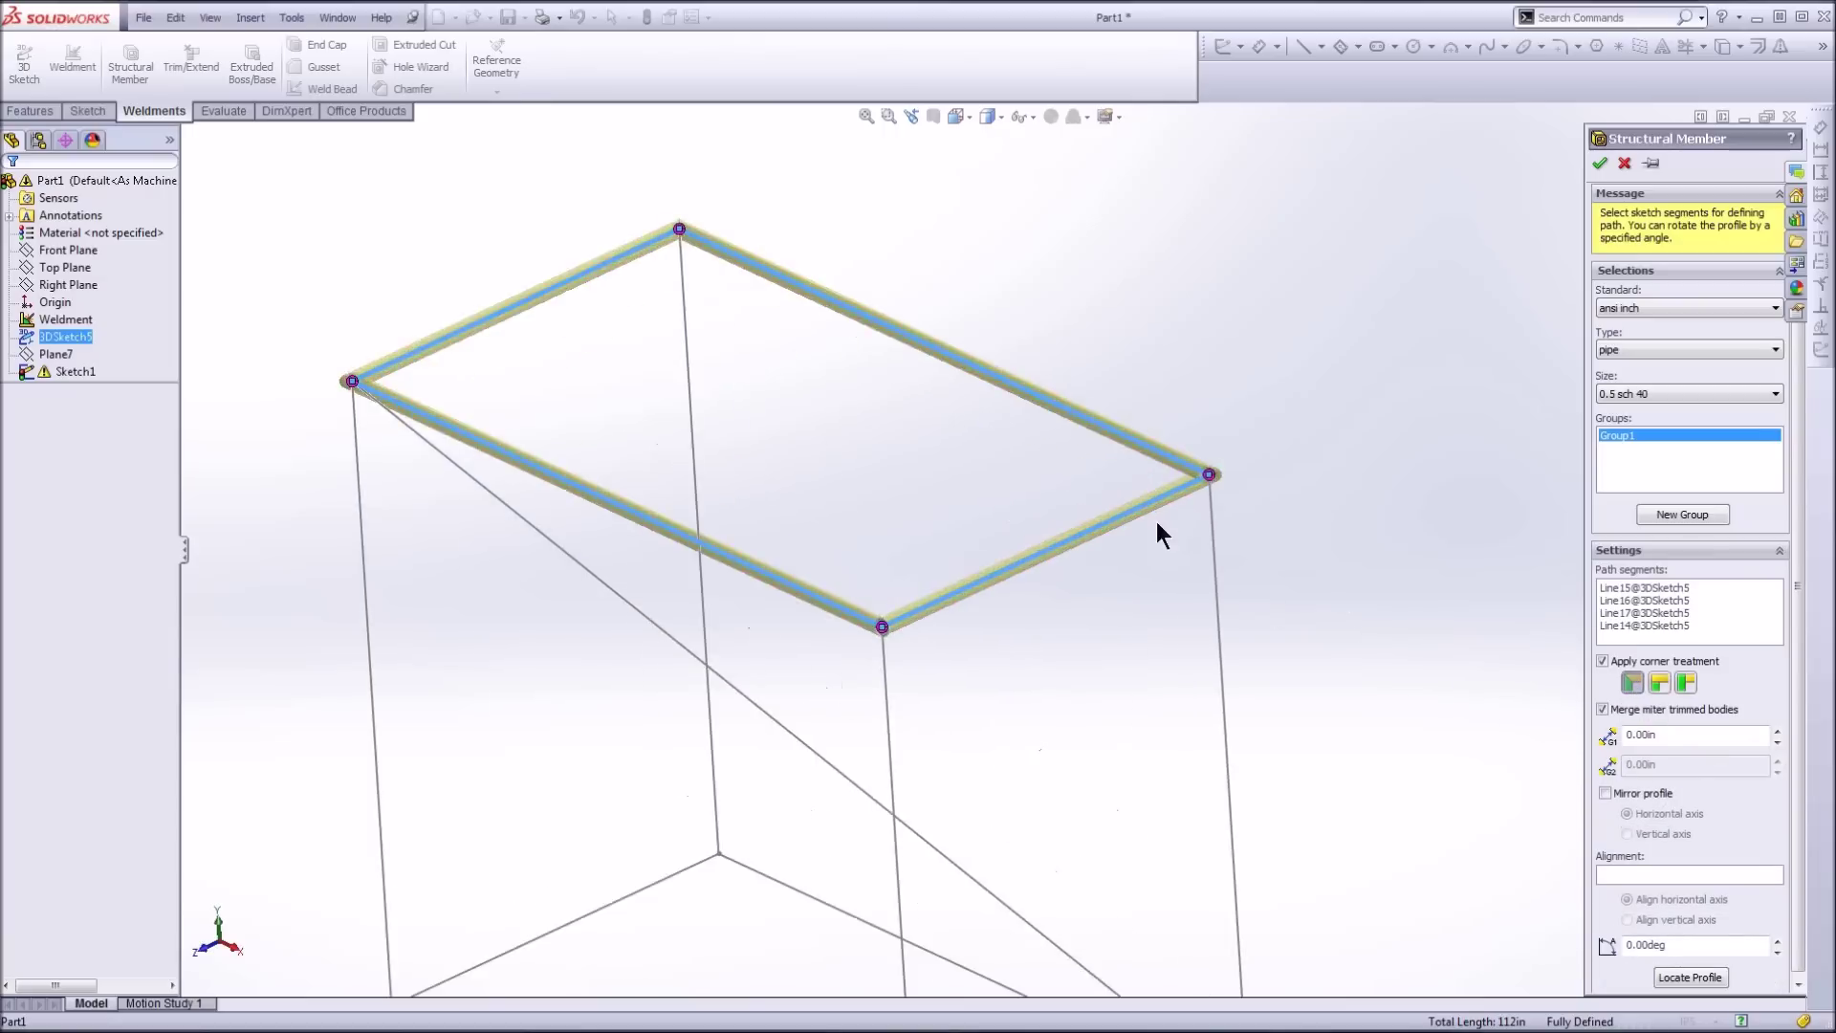
middle_drag(1135, 609, 1135, 627)
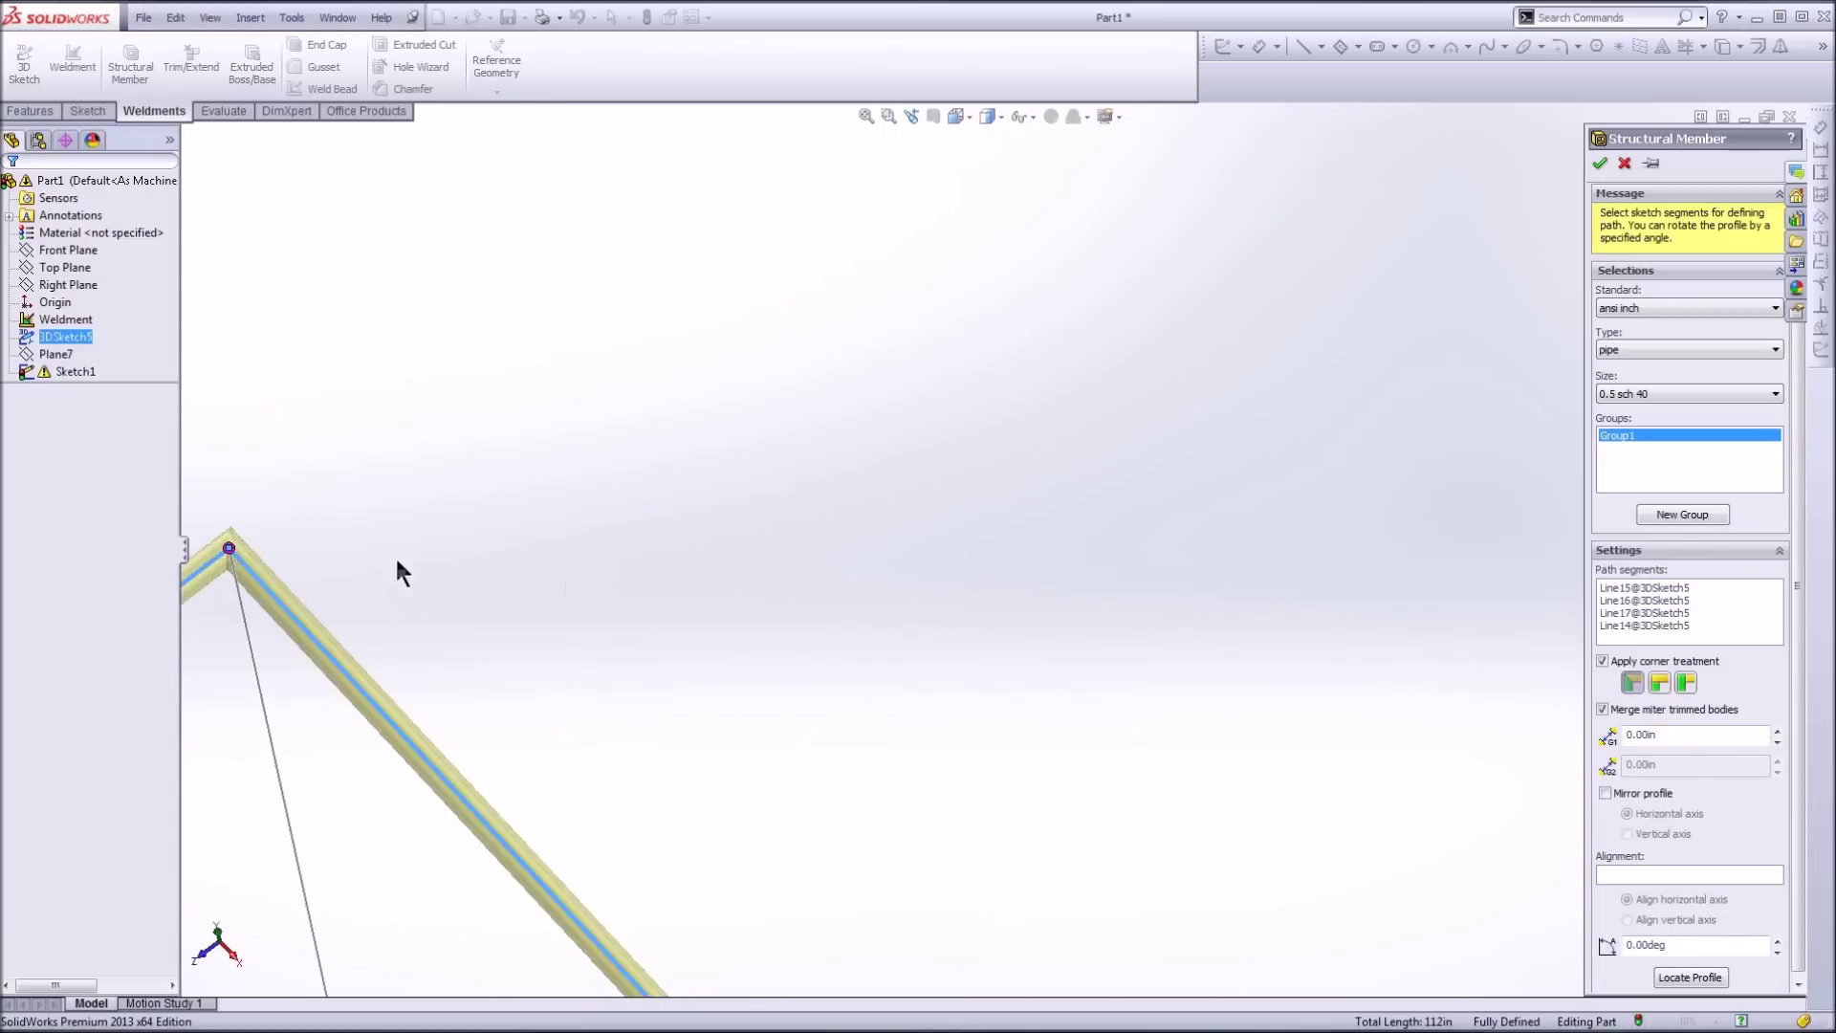
scroll(287, 573, down, 5)
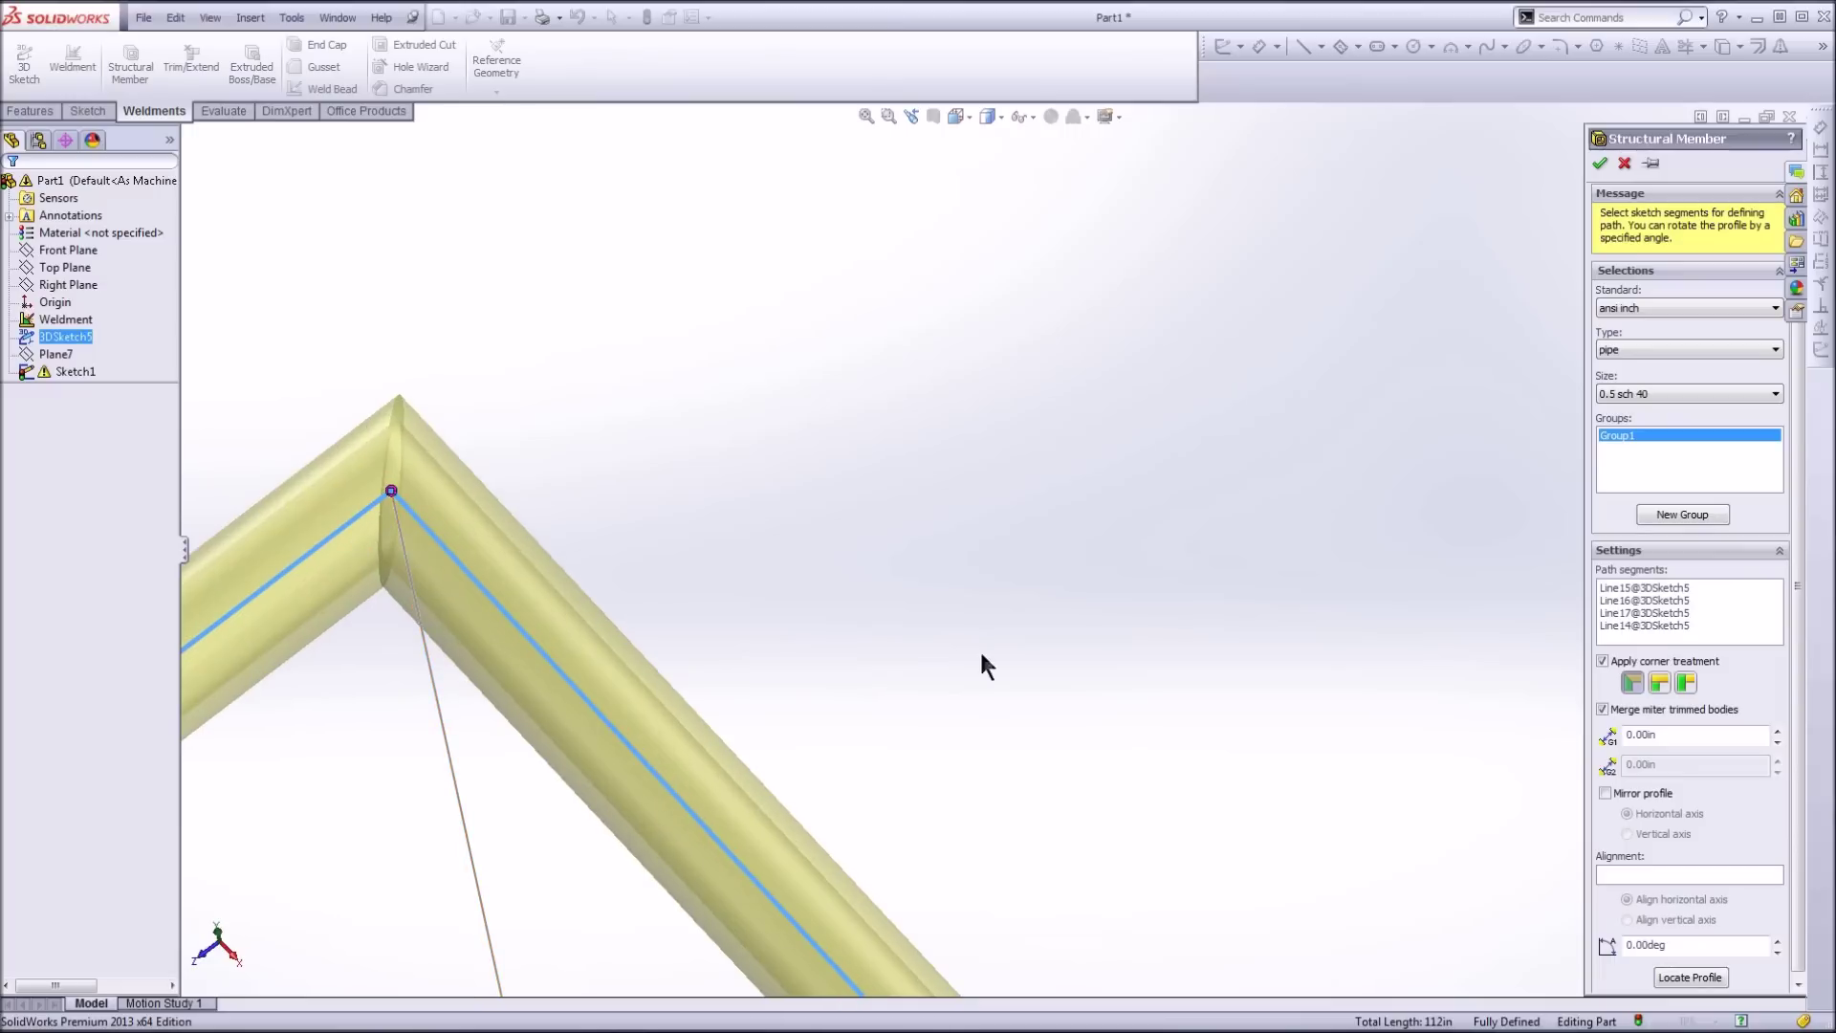
click(1659, 681)
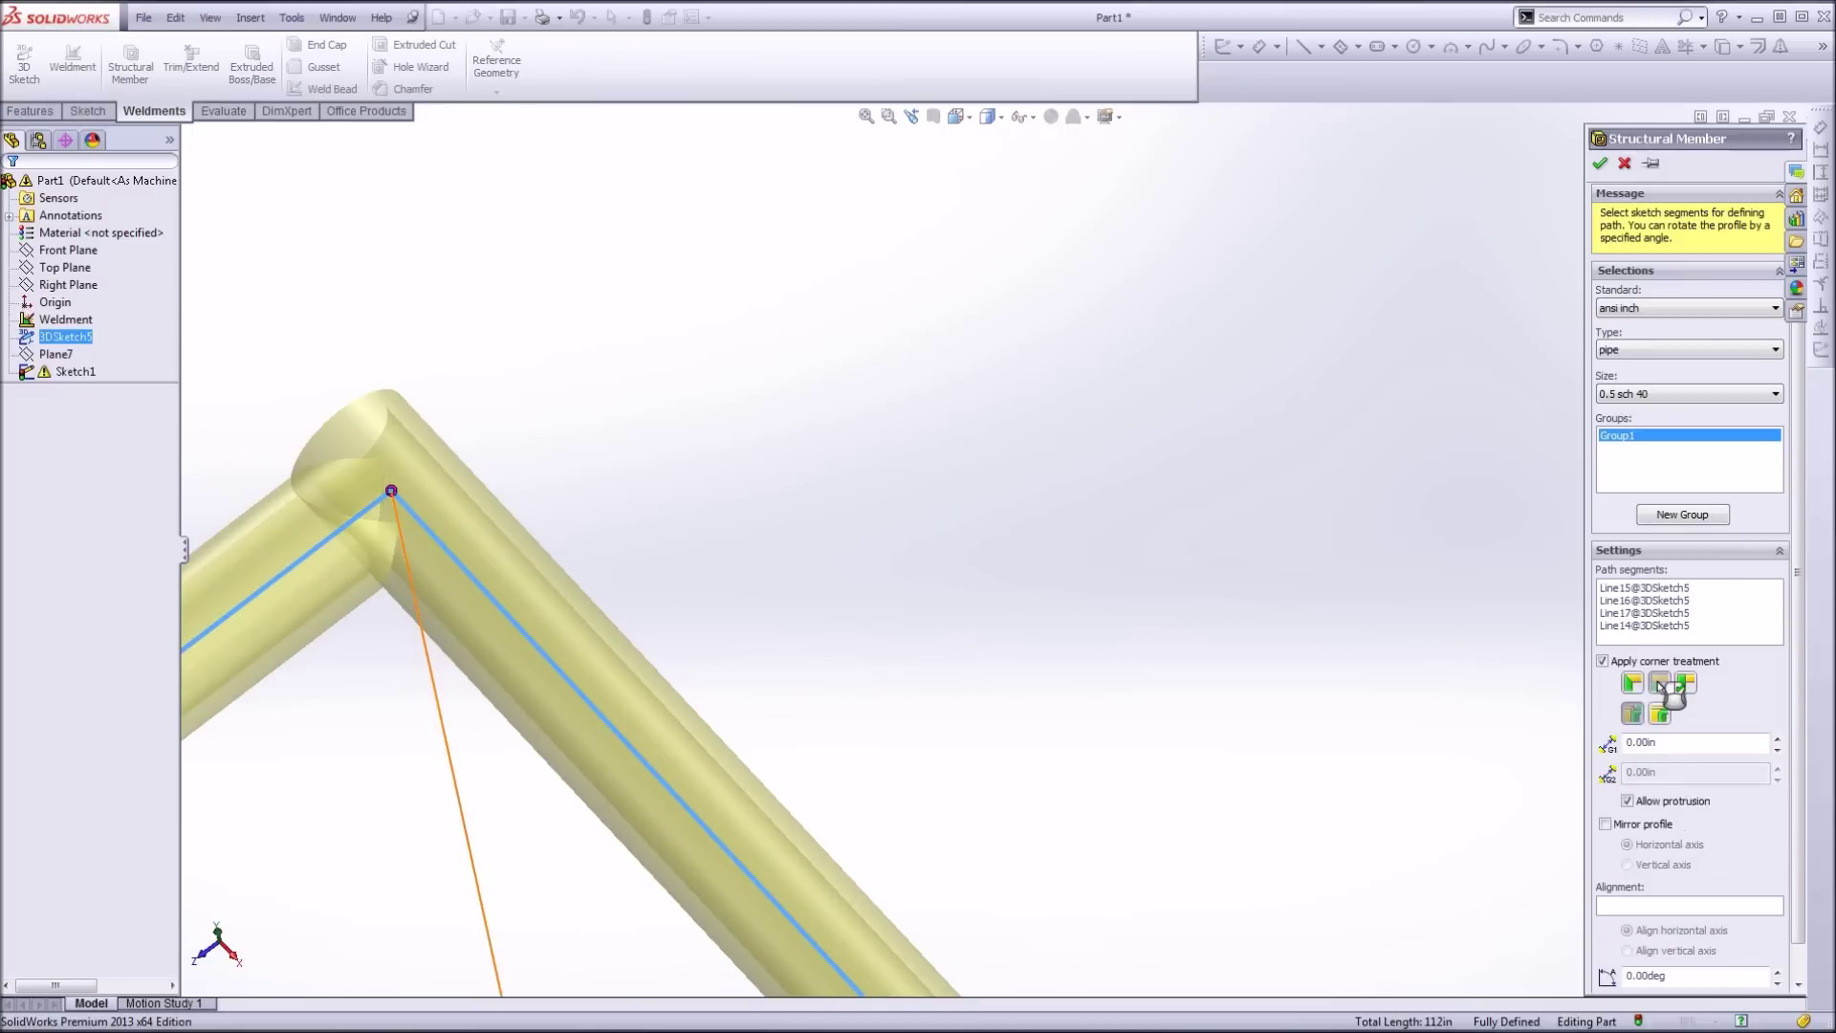
click(1684, 682)
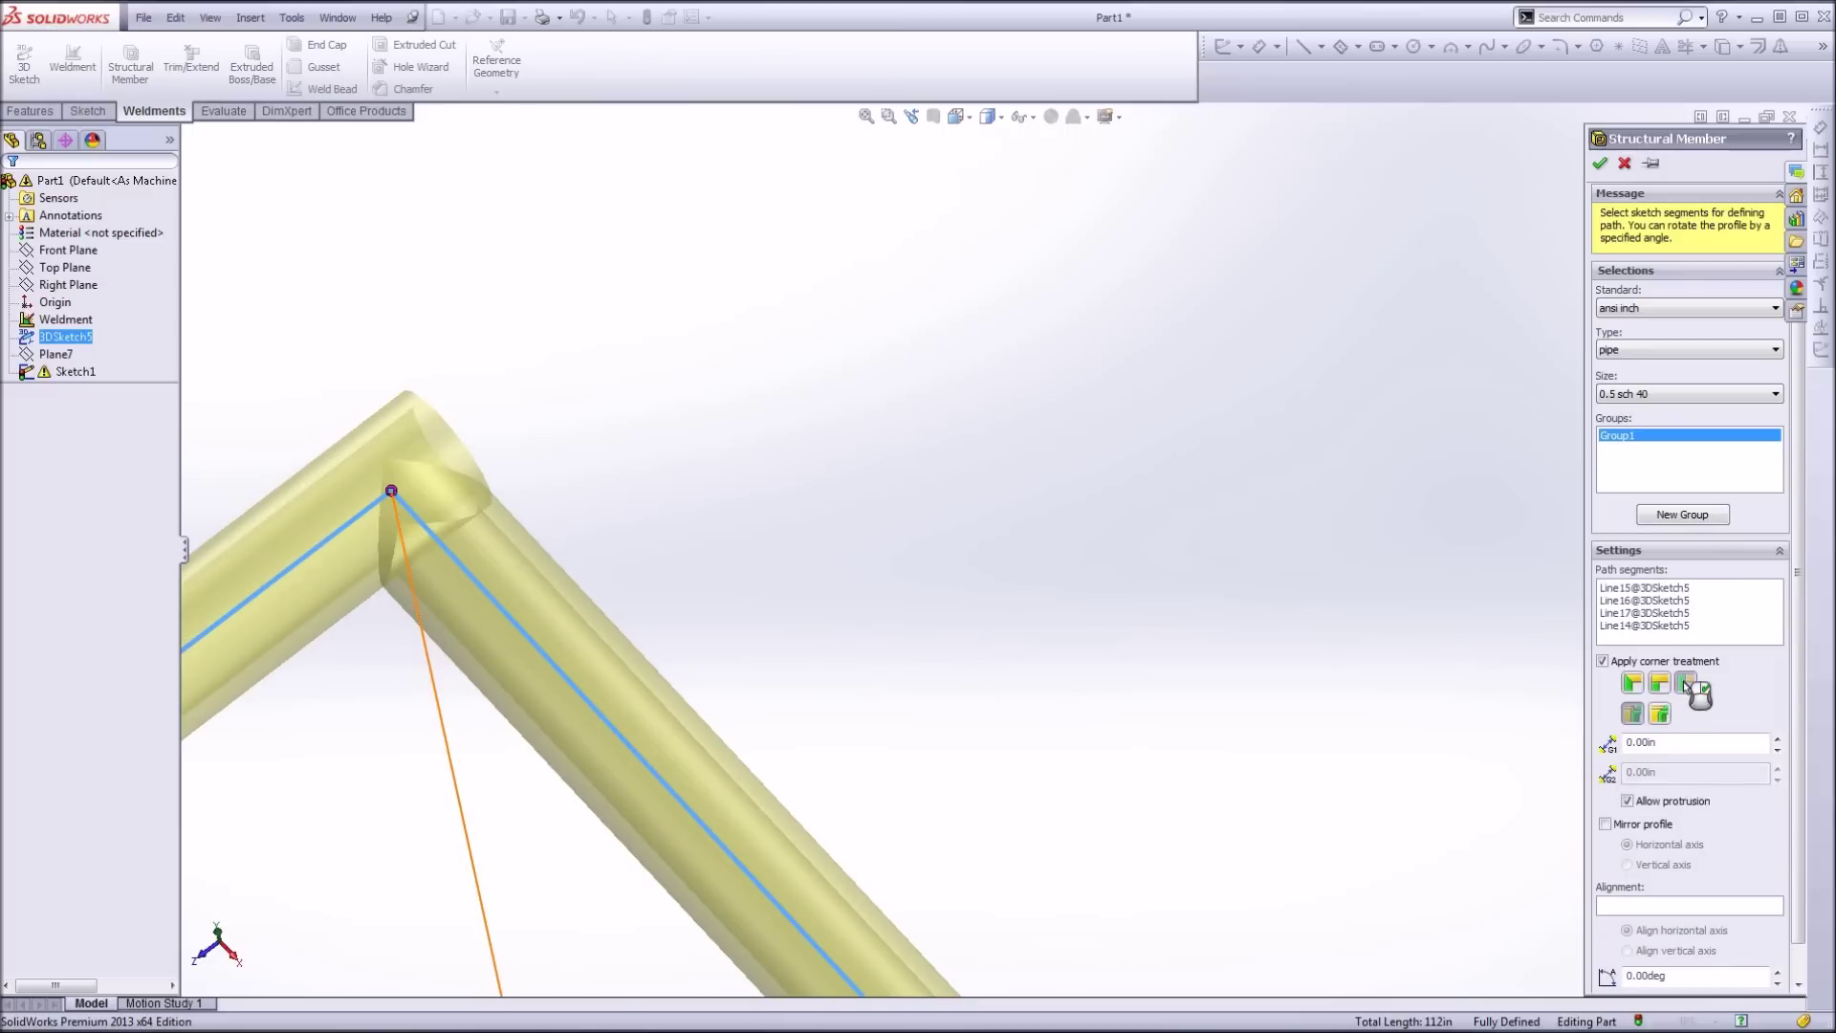
click(1631, 682)
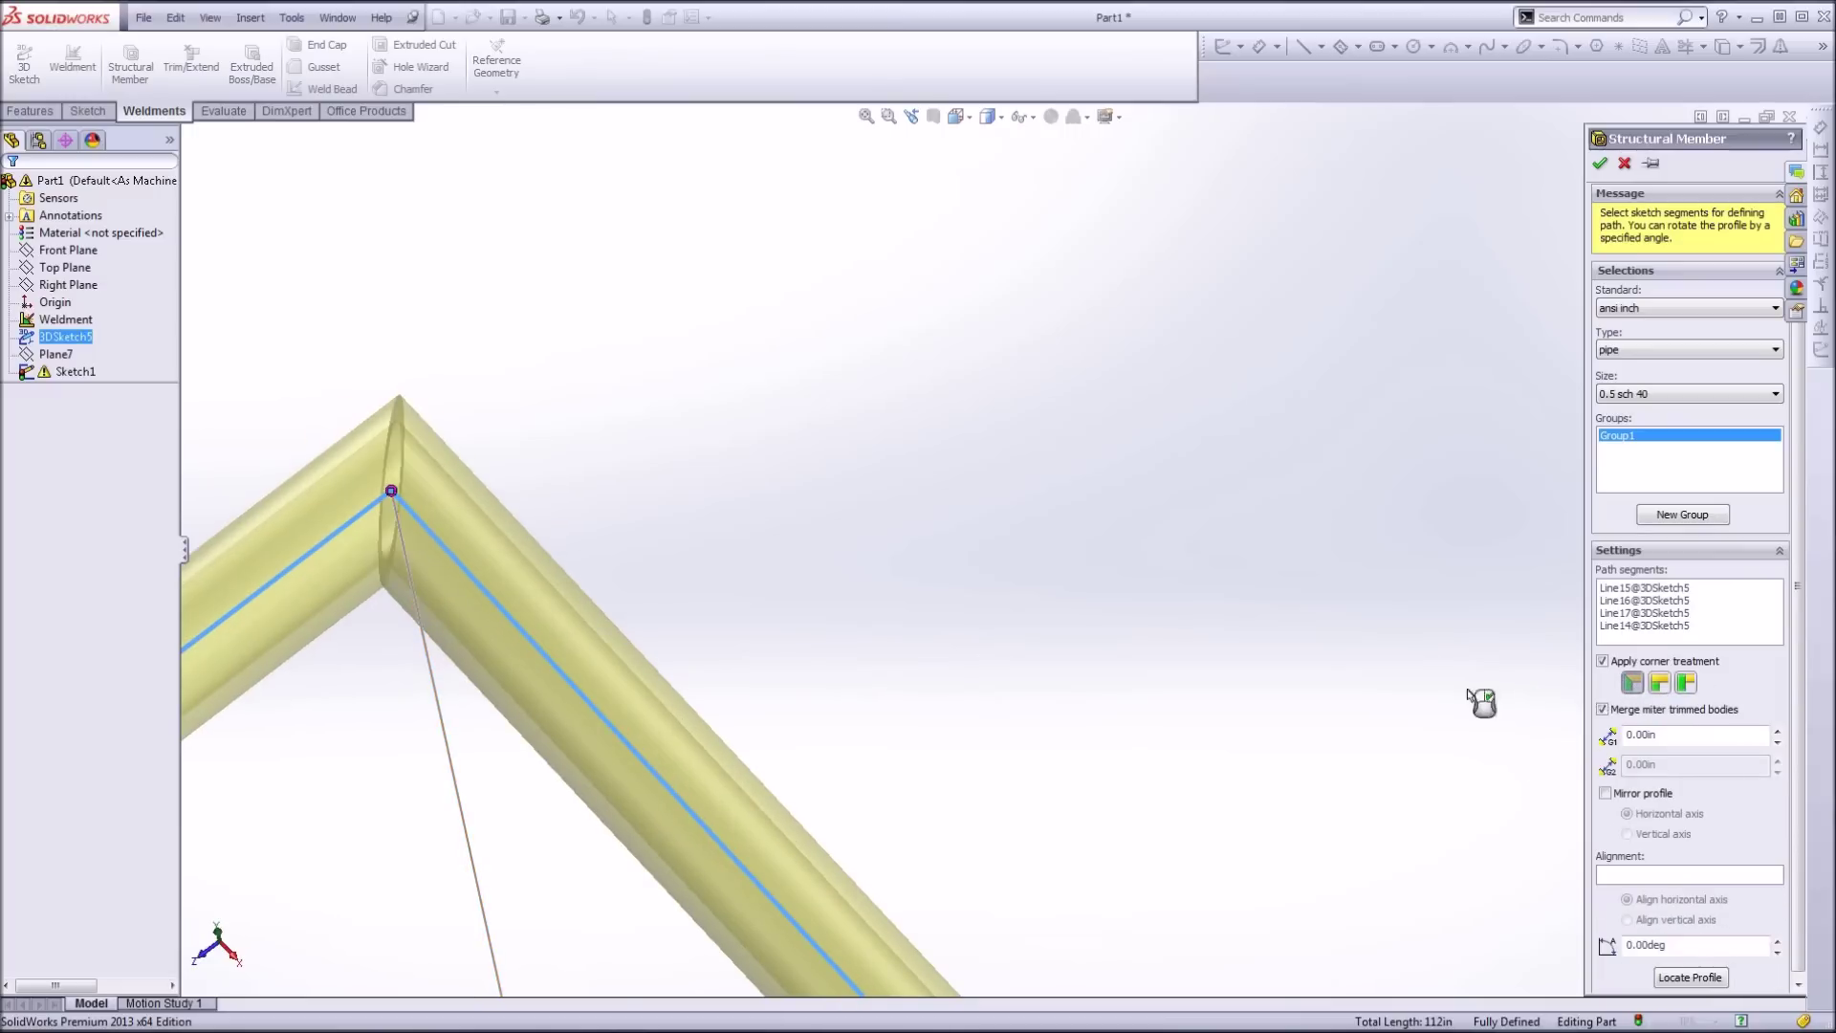
scroll(1148, 717, up, 4)
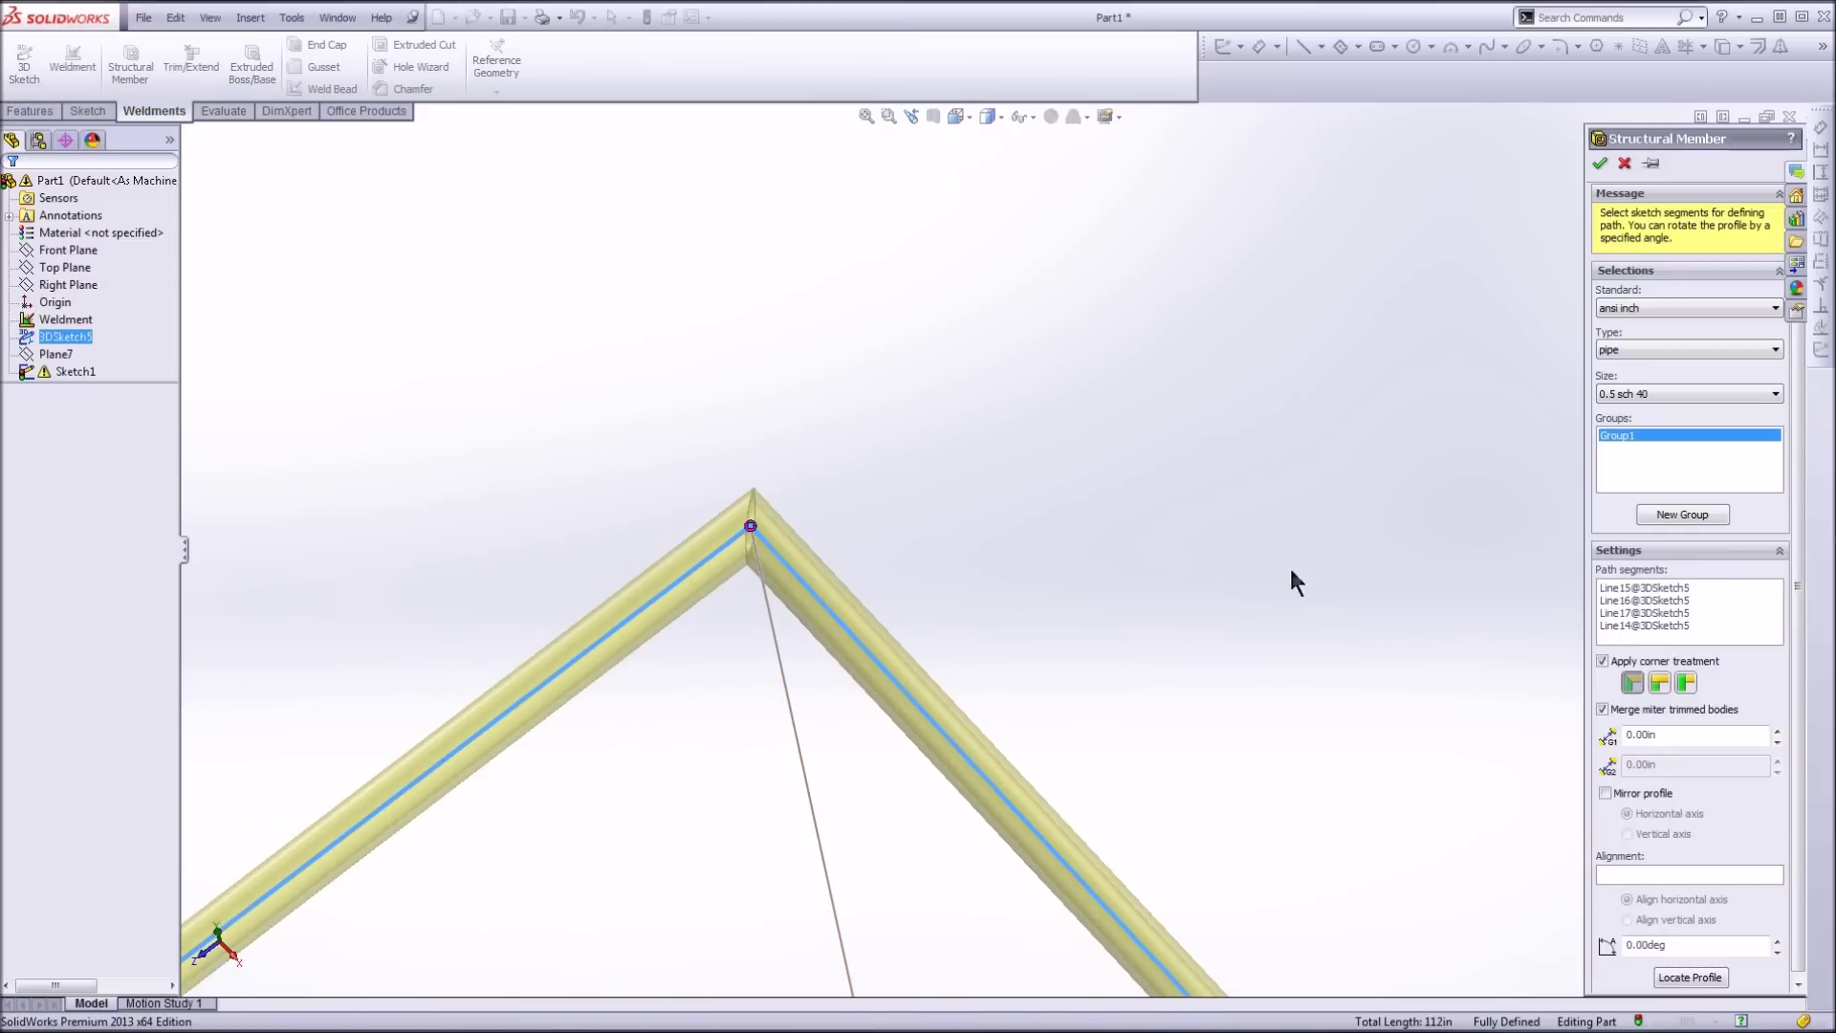
scroll(860, 770, up, 5)
scroll(1031, 763, up, 3)
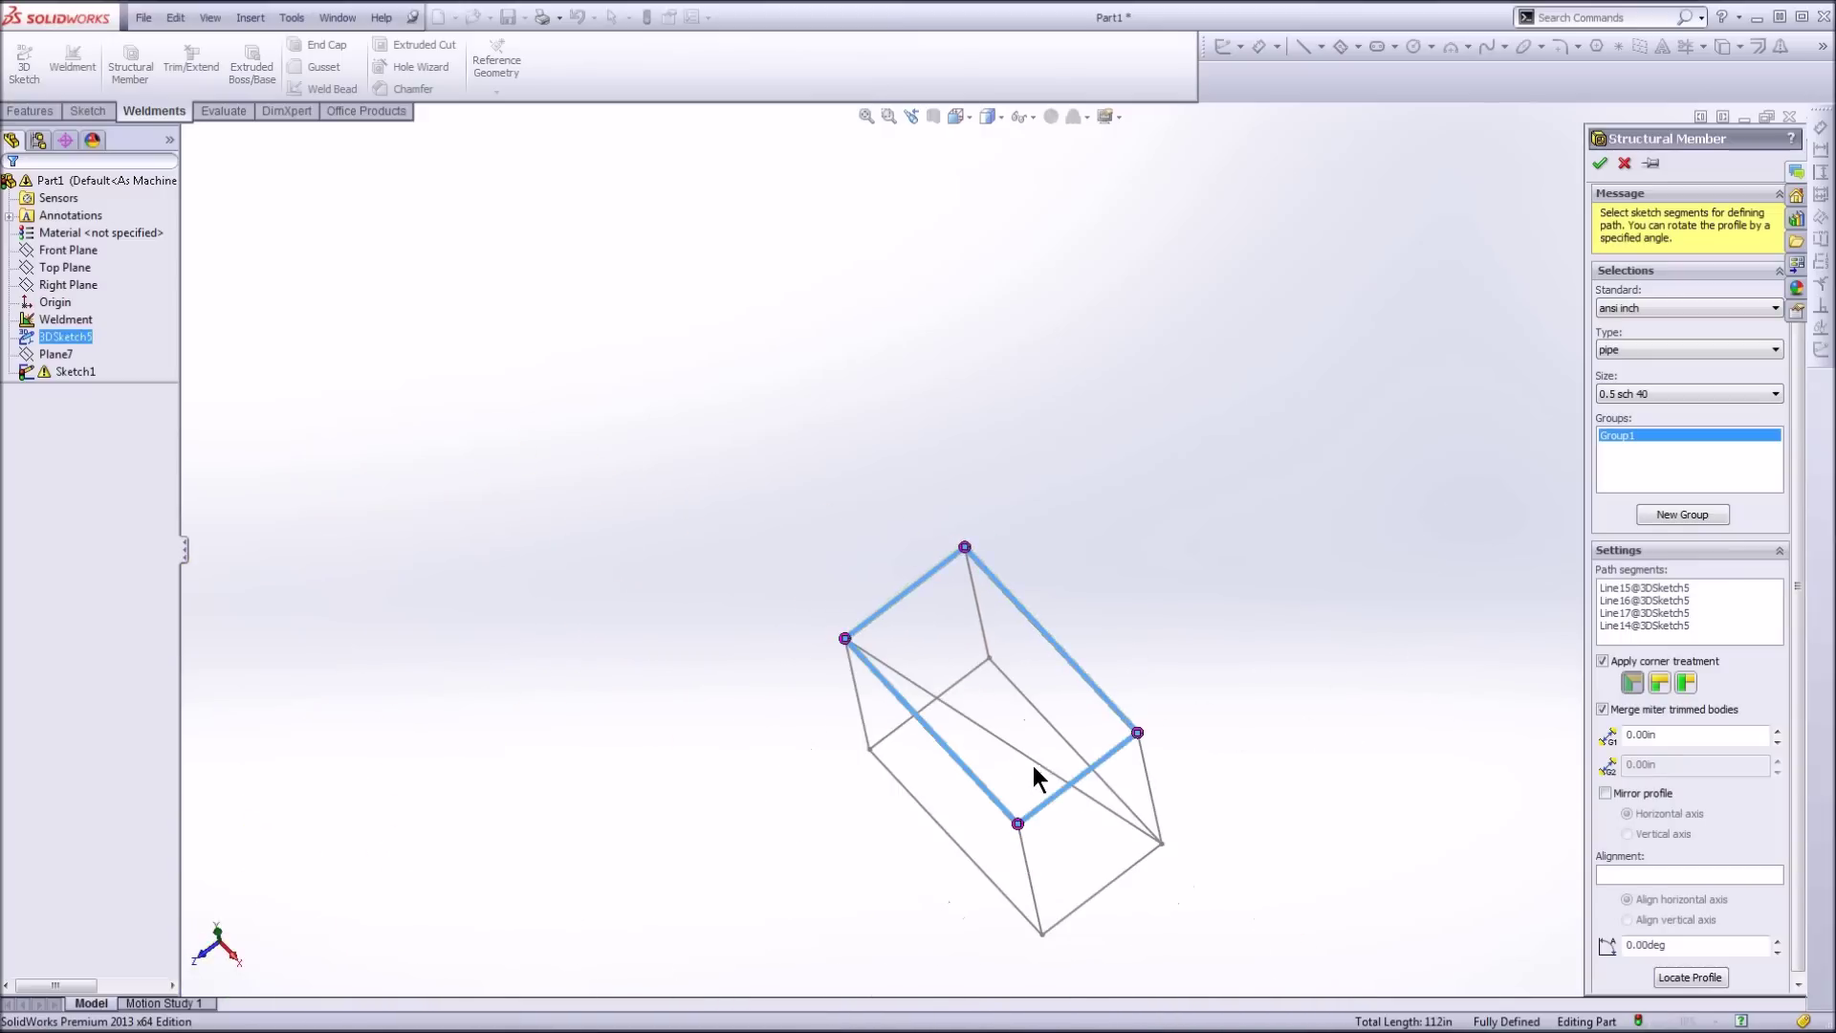
scroll(1033, 765, down, 3)
middle_drag(1031, 541, 1032, 492)
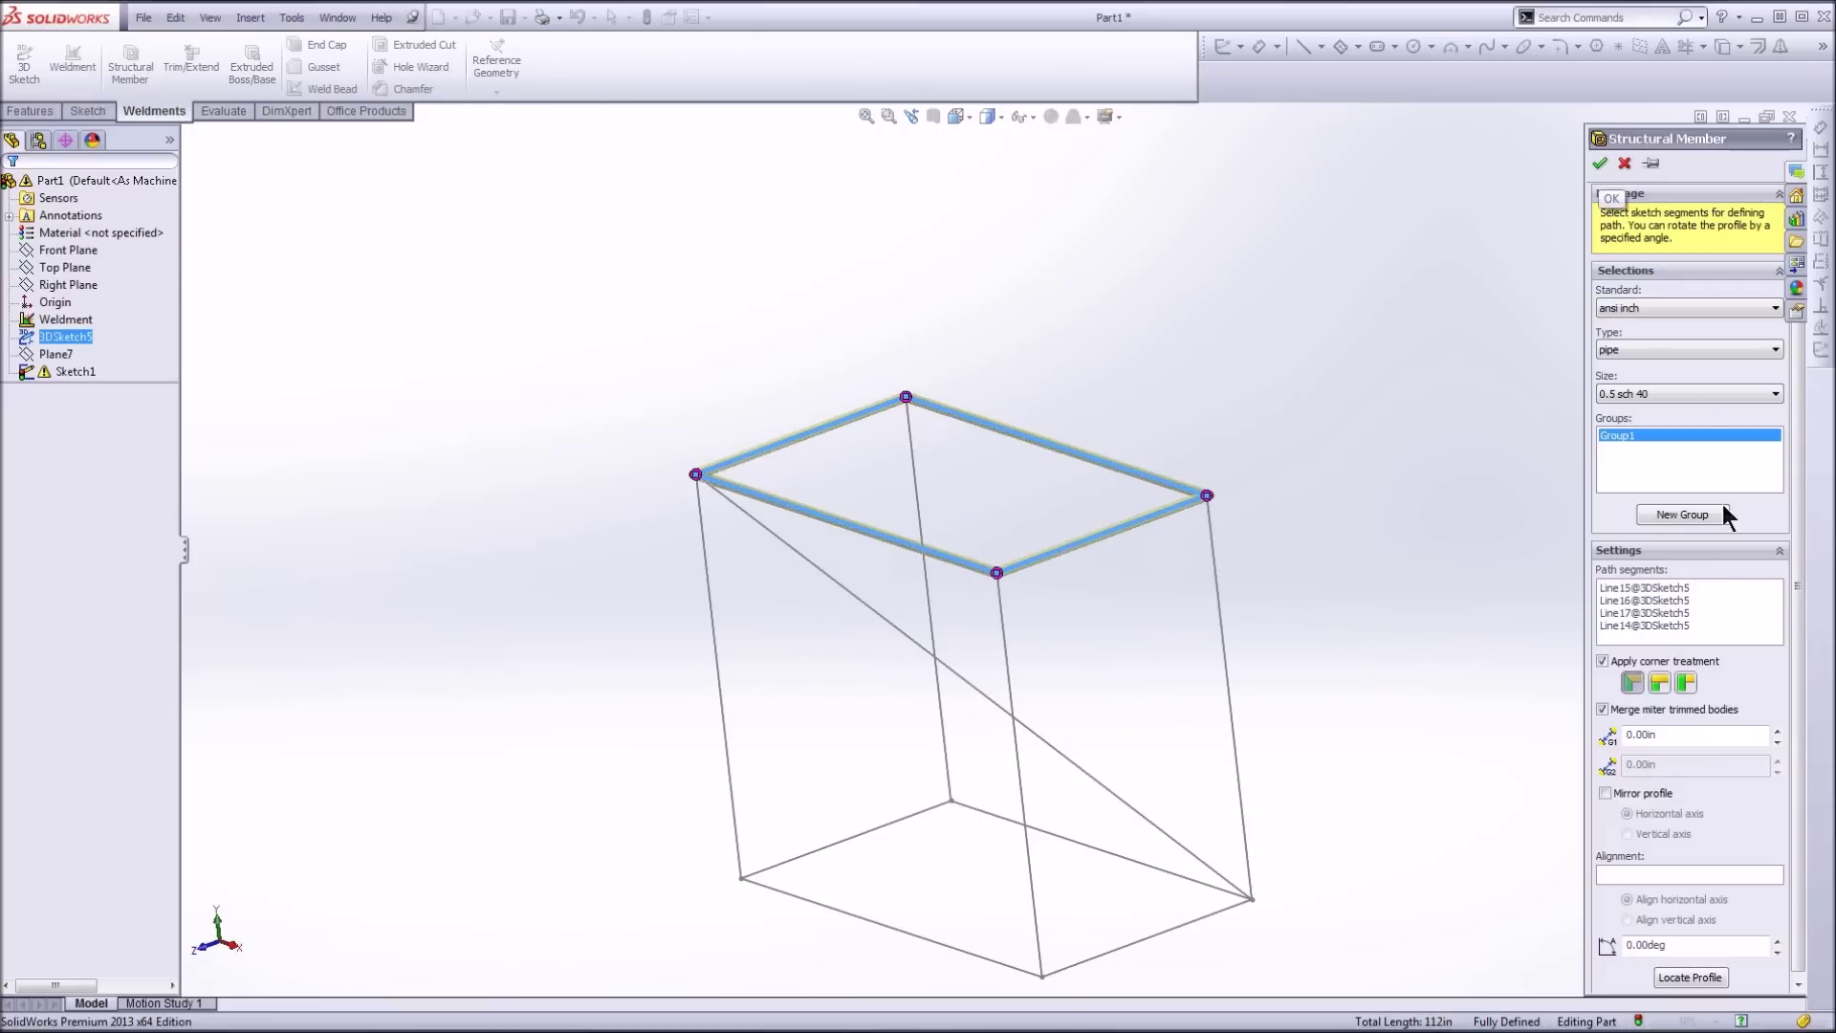
Step: Create Group2 on the four bottom-rectangle lines, bringing the pipe total to 224 in
click(1165, 937)
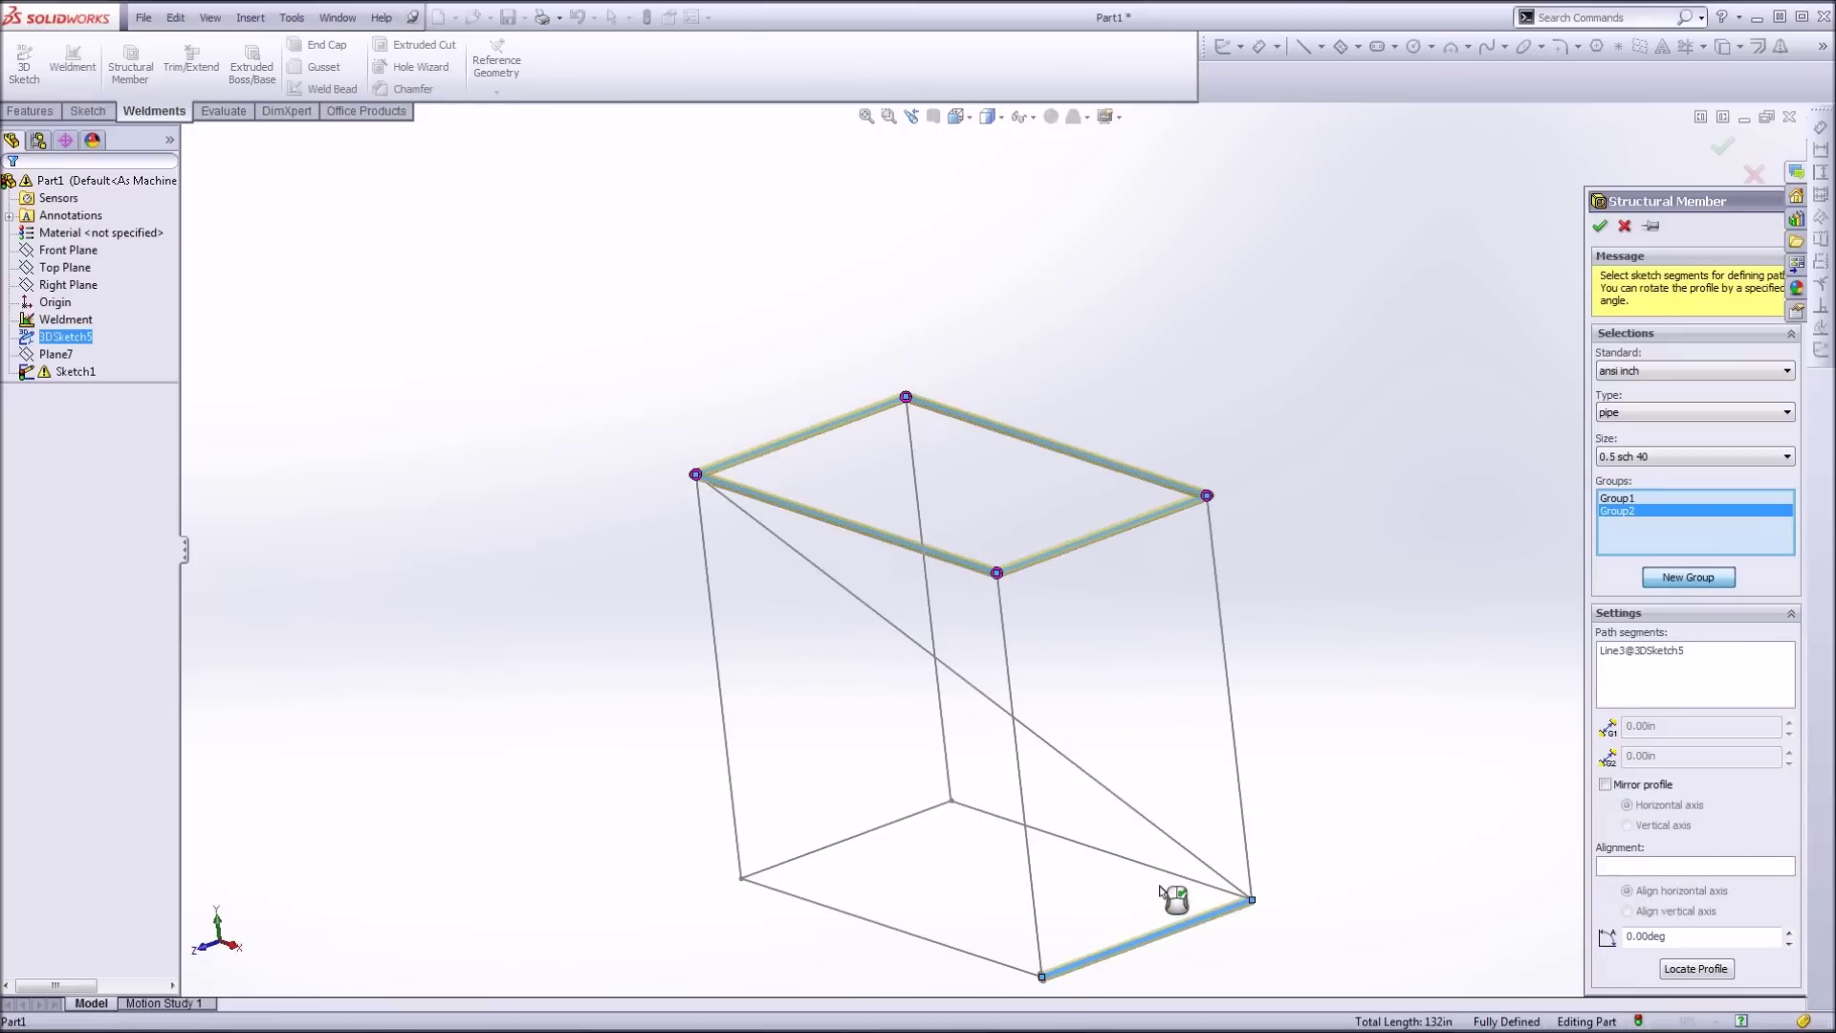
click(861, 840)
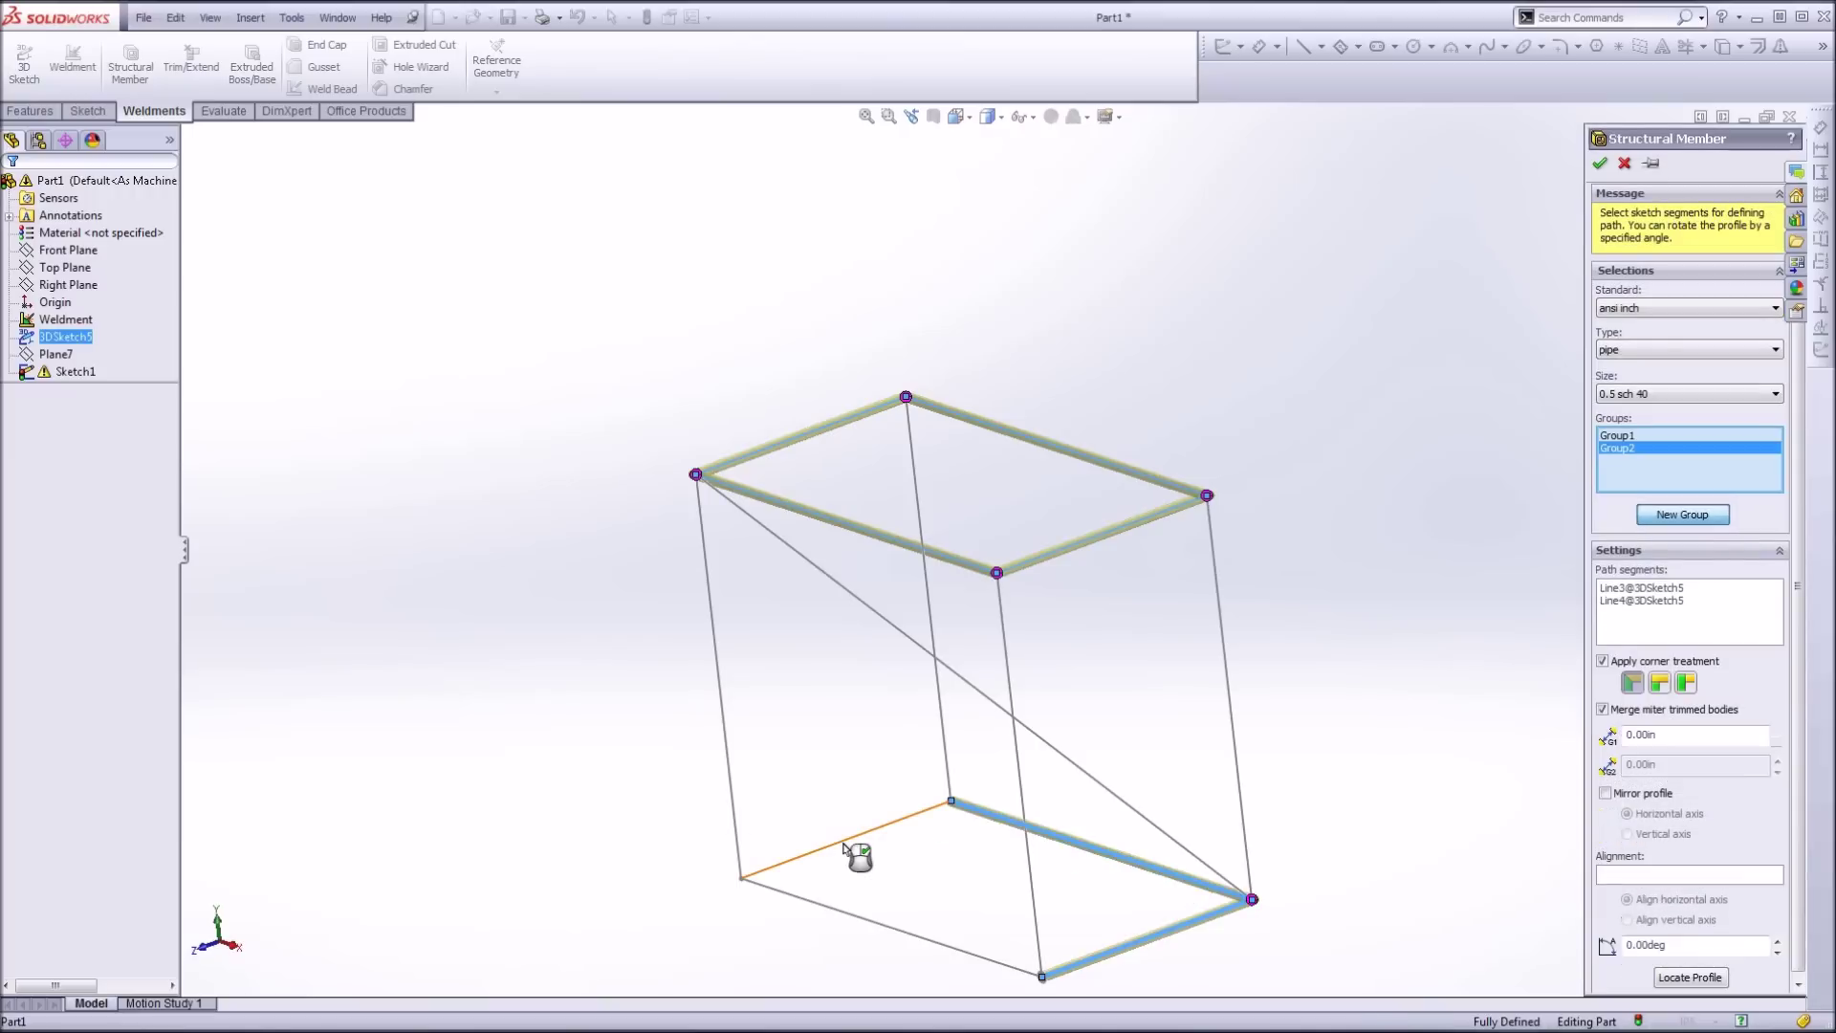
click(834, 908)
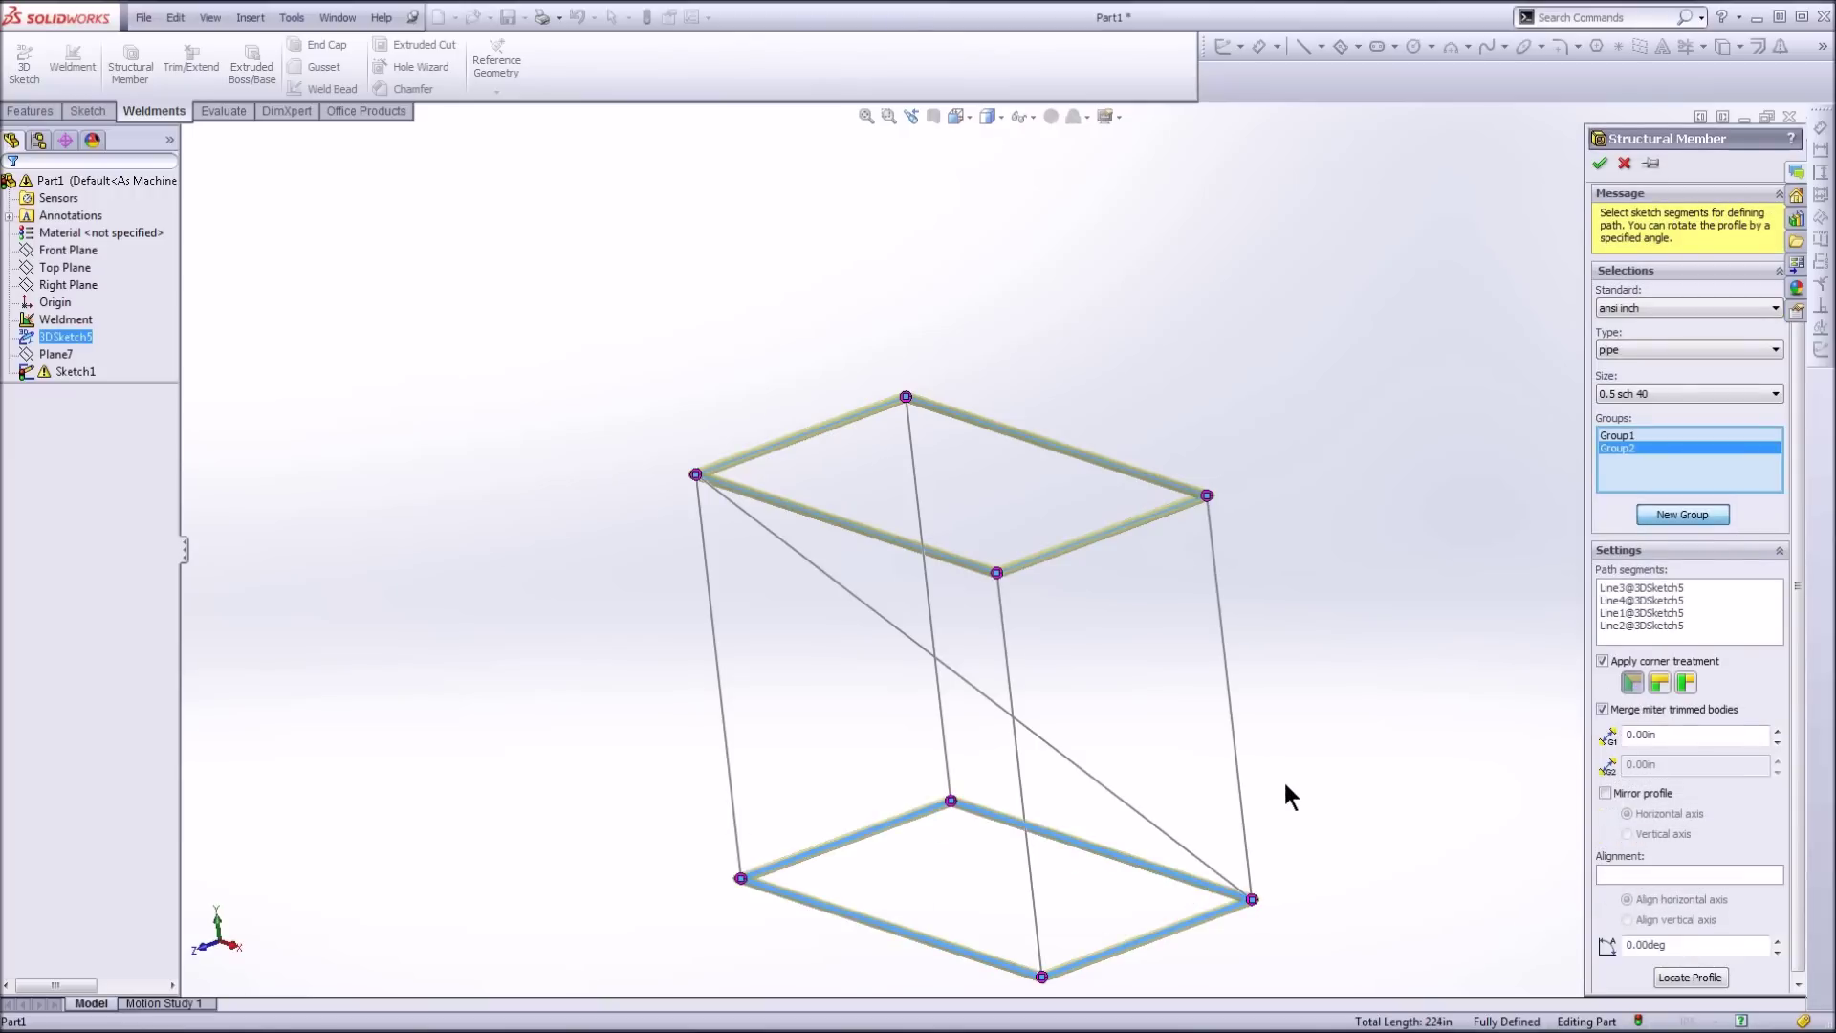
middle_drag(1009, 843, 1041, 813)
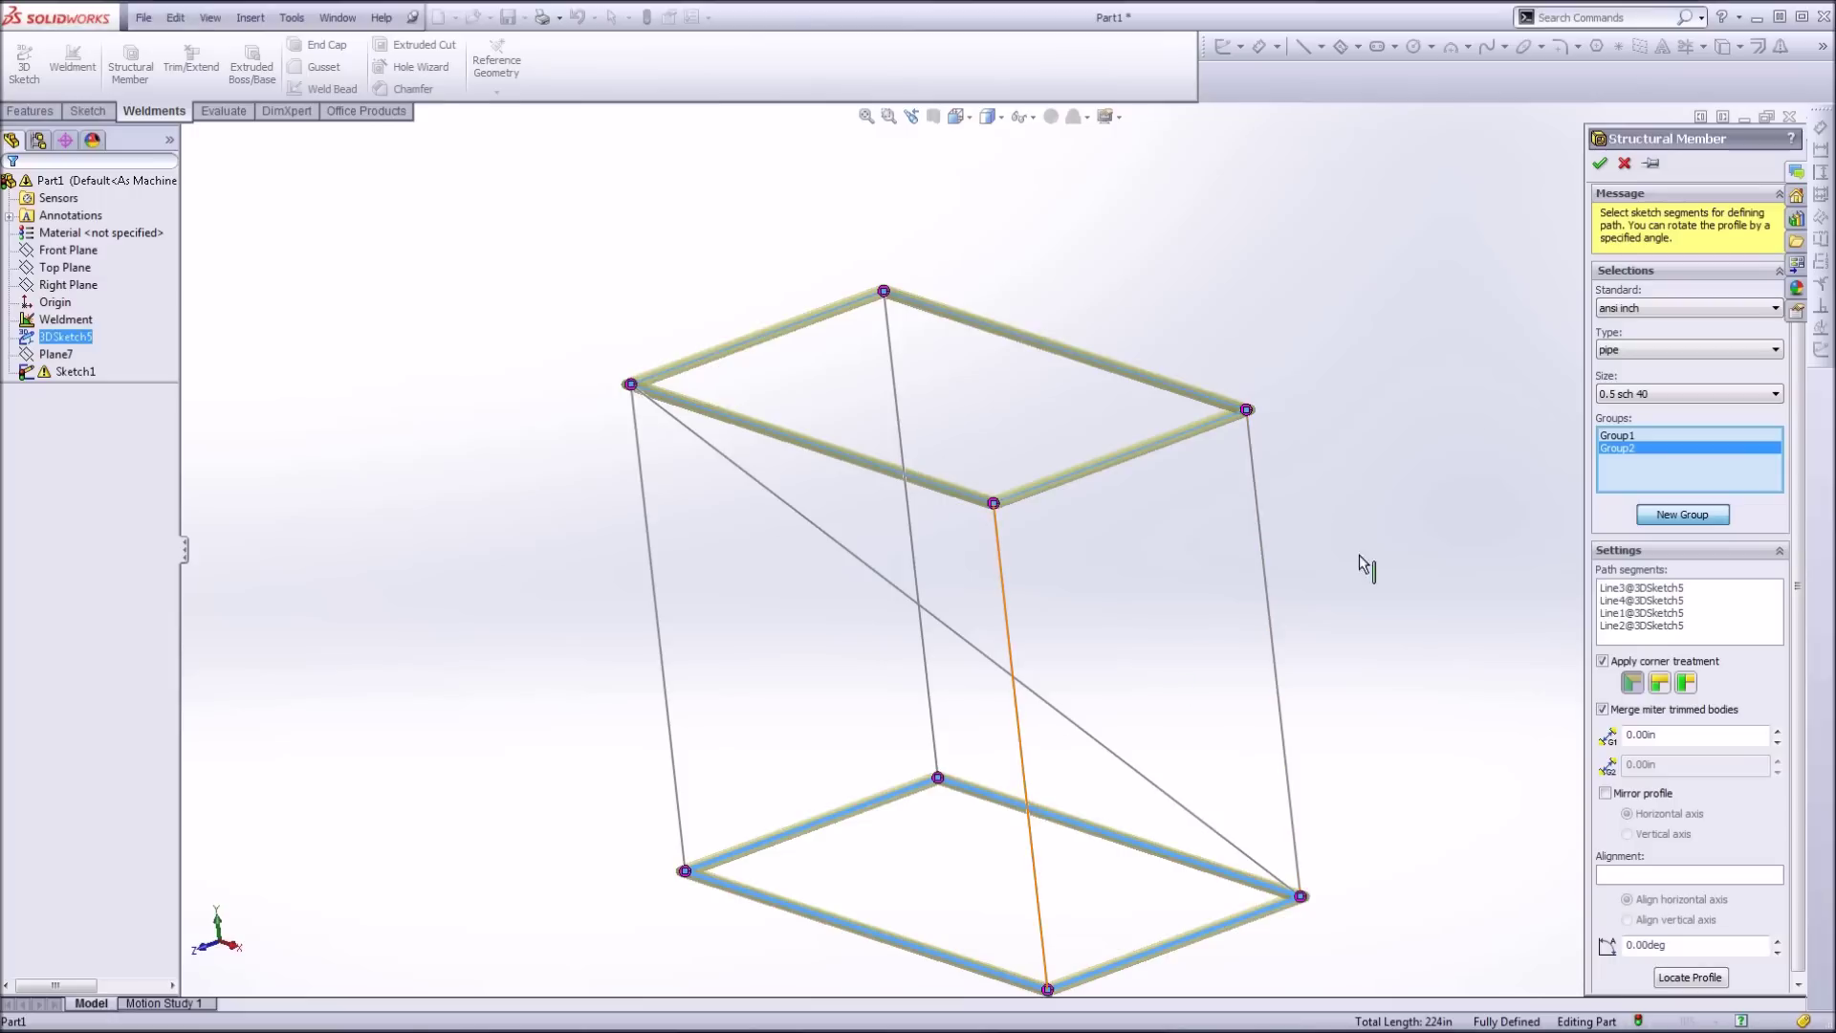
Step: Add Group3 on the four uprights and Group4 on the diagonal brace, totalling 404.15 in
click(1025, 749)
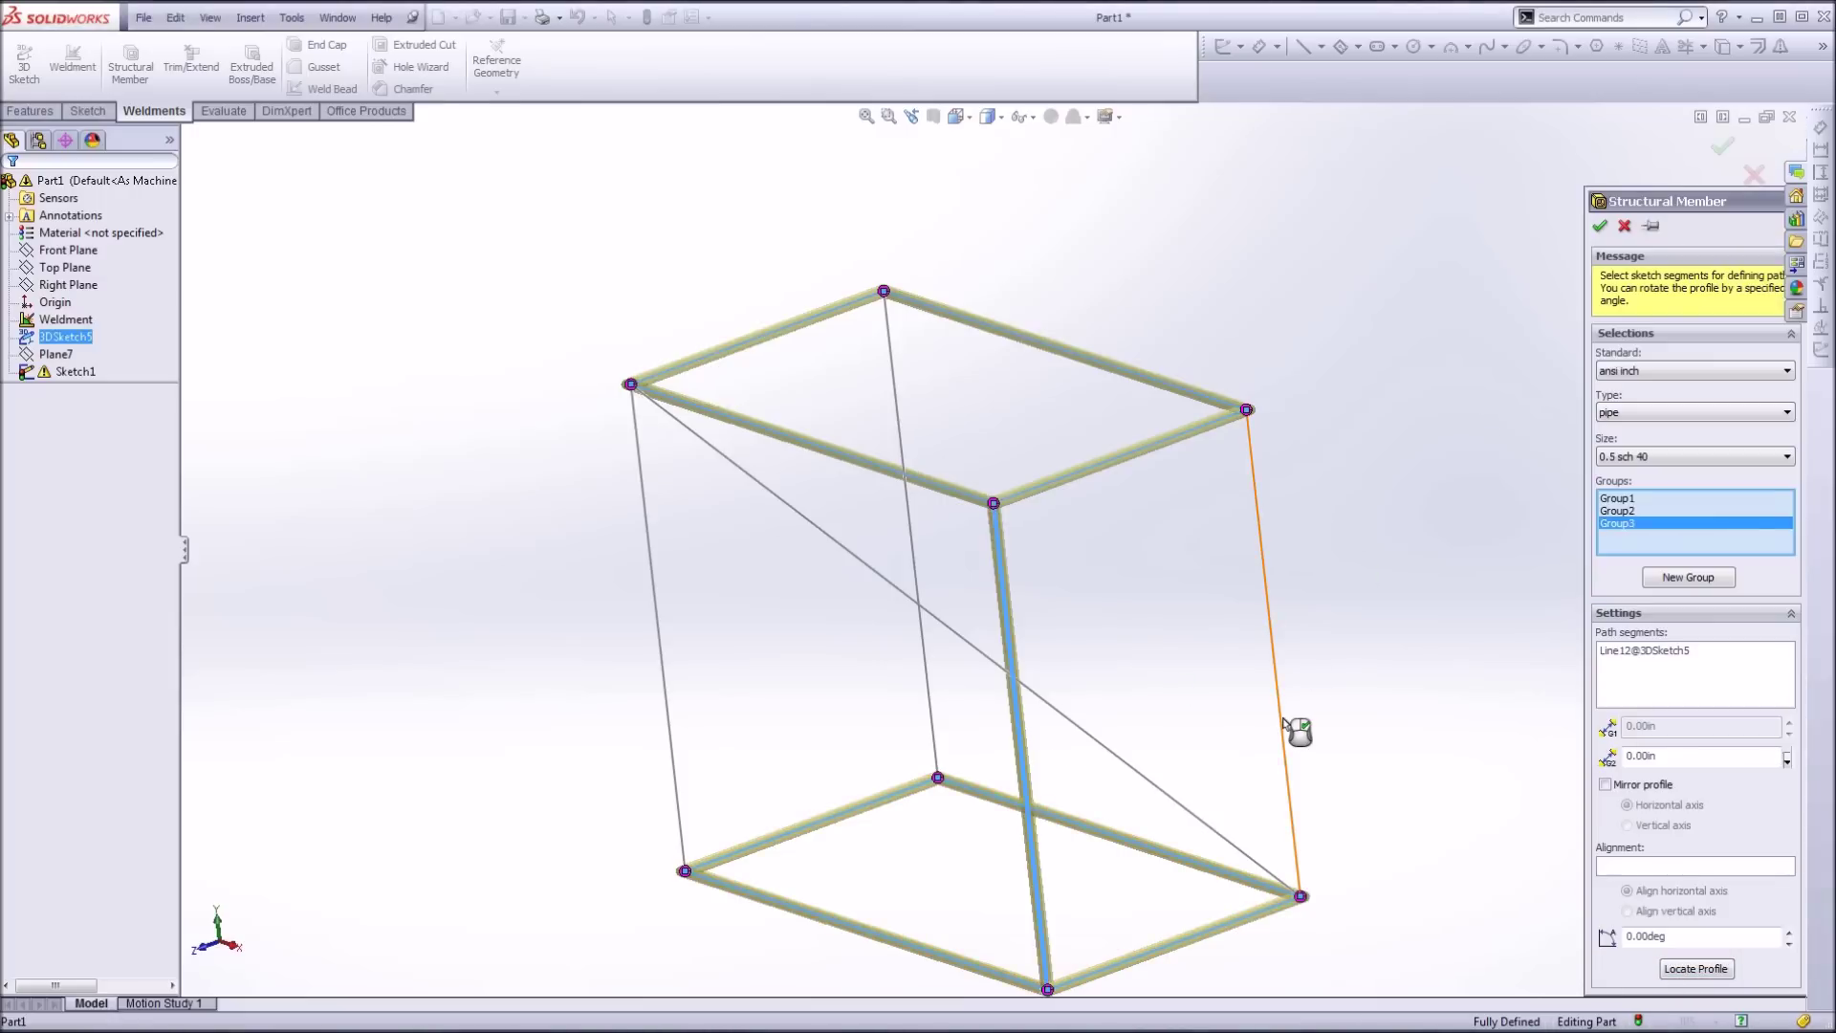
click(912, 556)
click(654, 592)
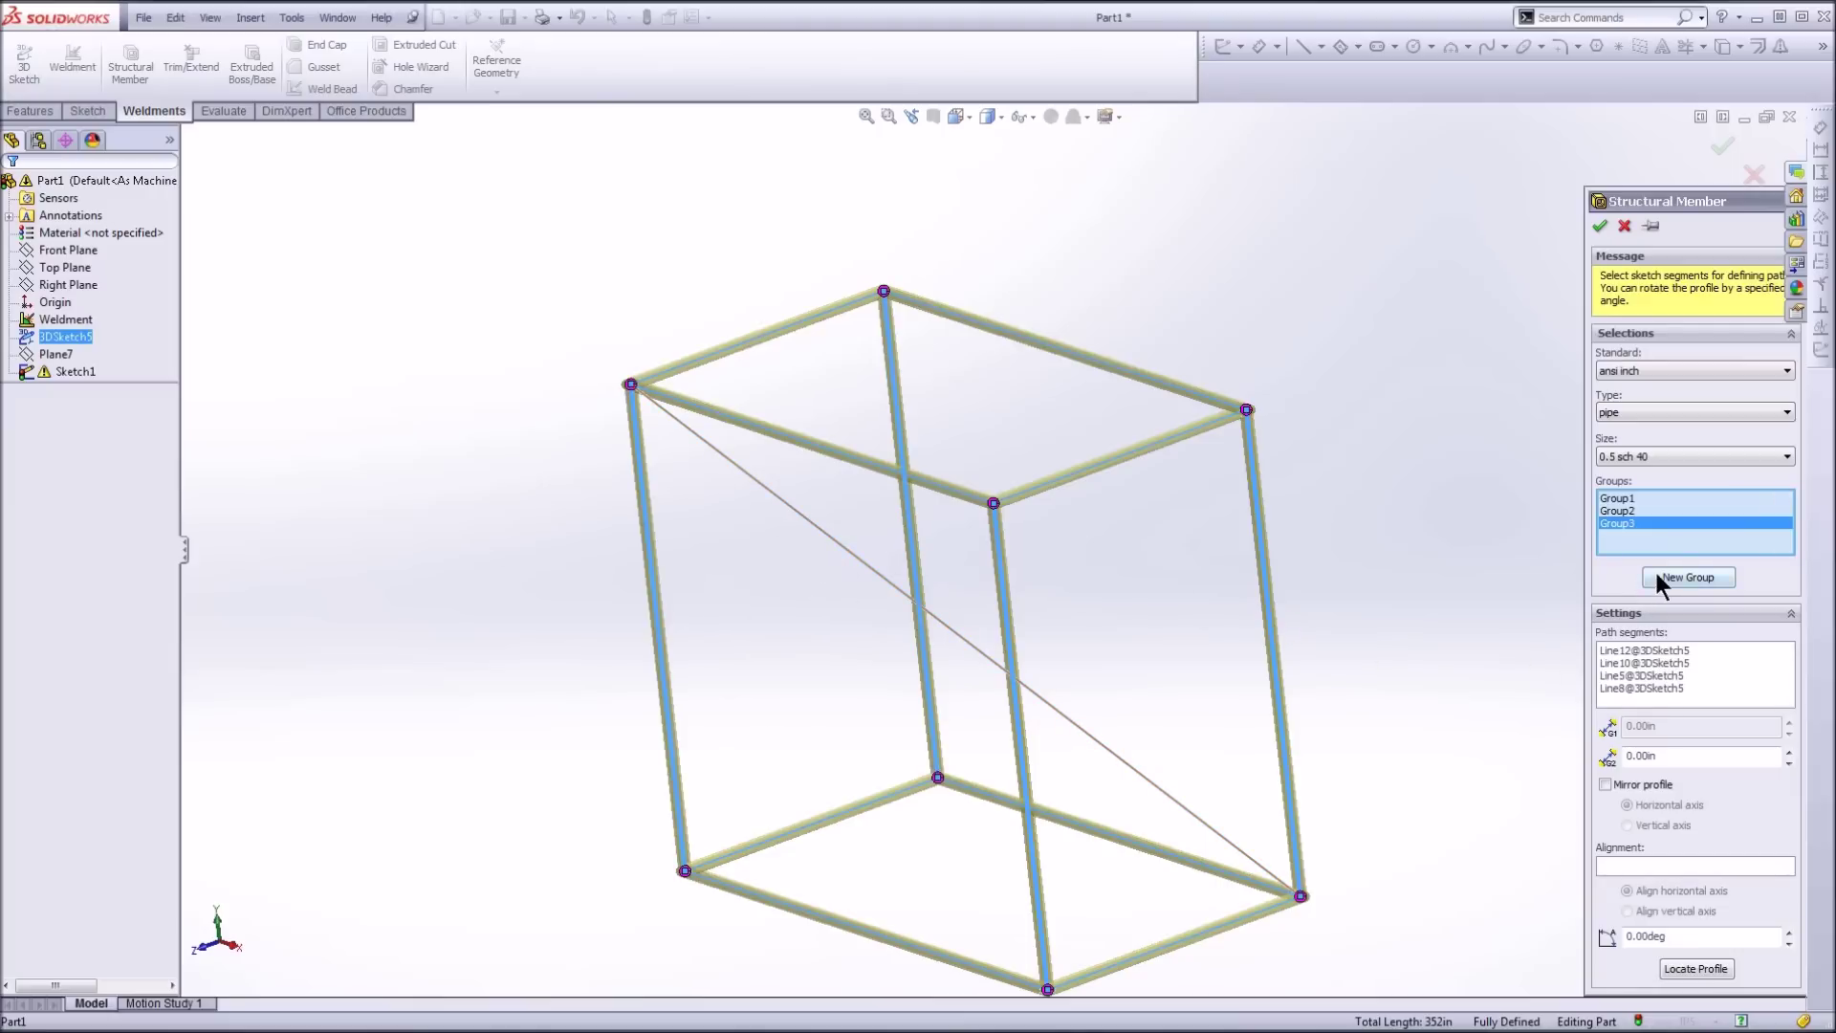
click(970, 645)
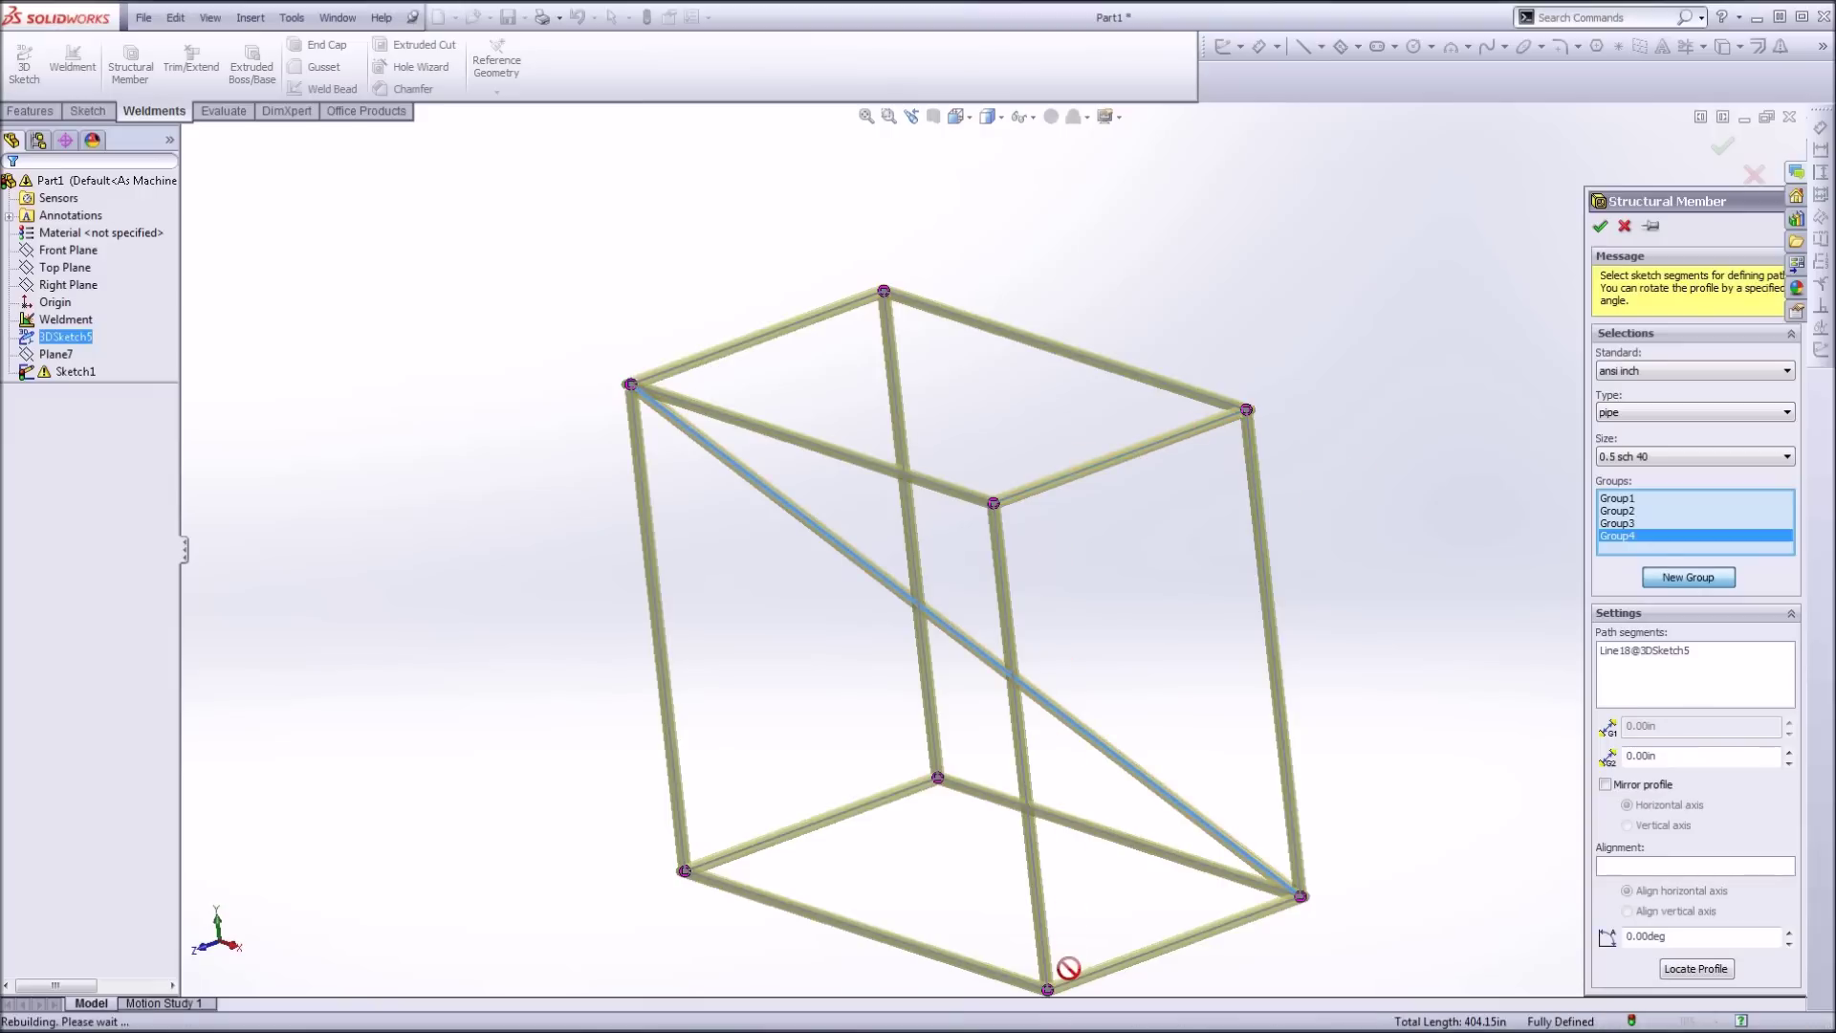
Step: Zoom in and orbit around a mitered tube corner joint to inspect it
scroll(943, 507, down, 5)
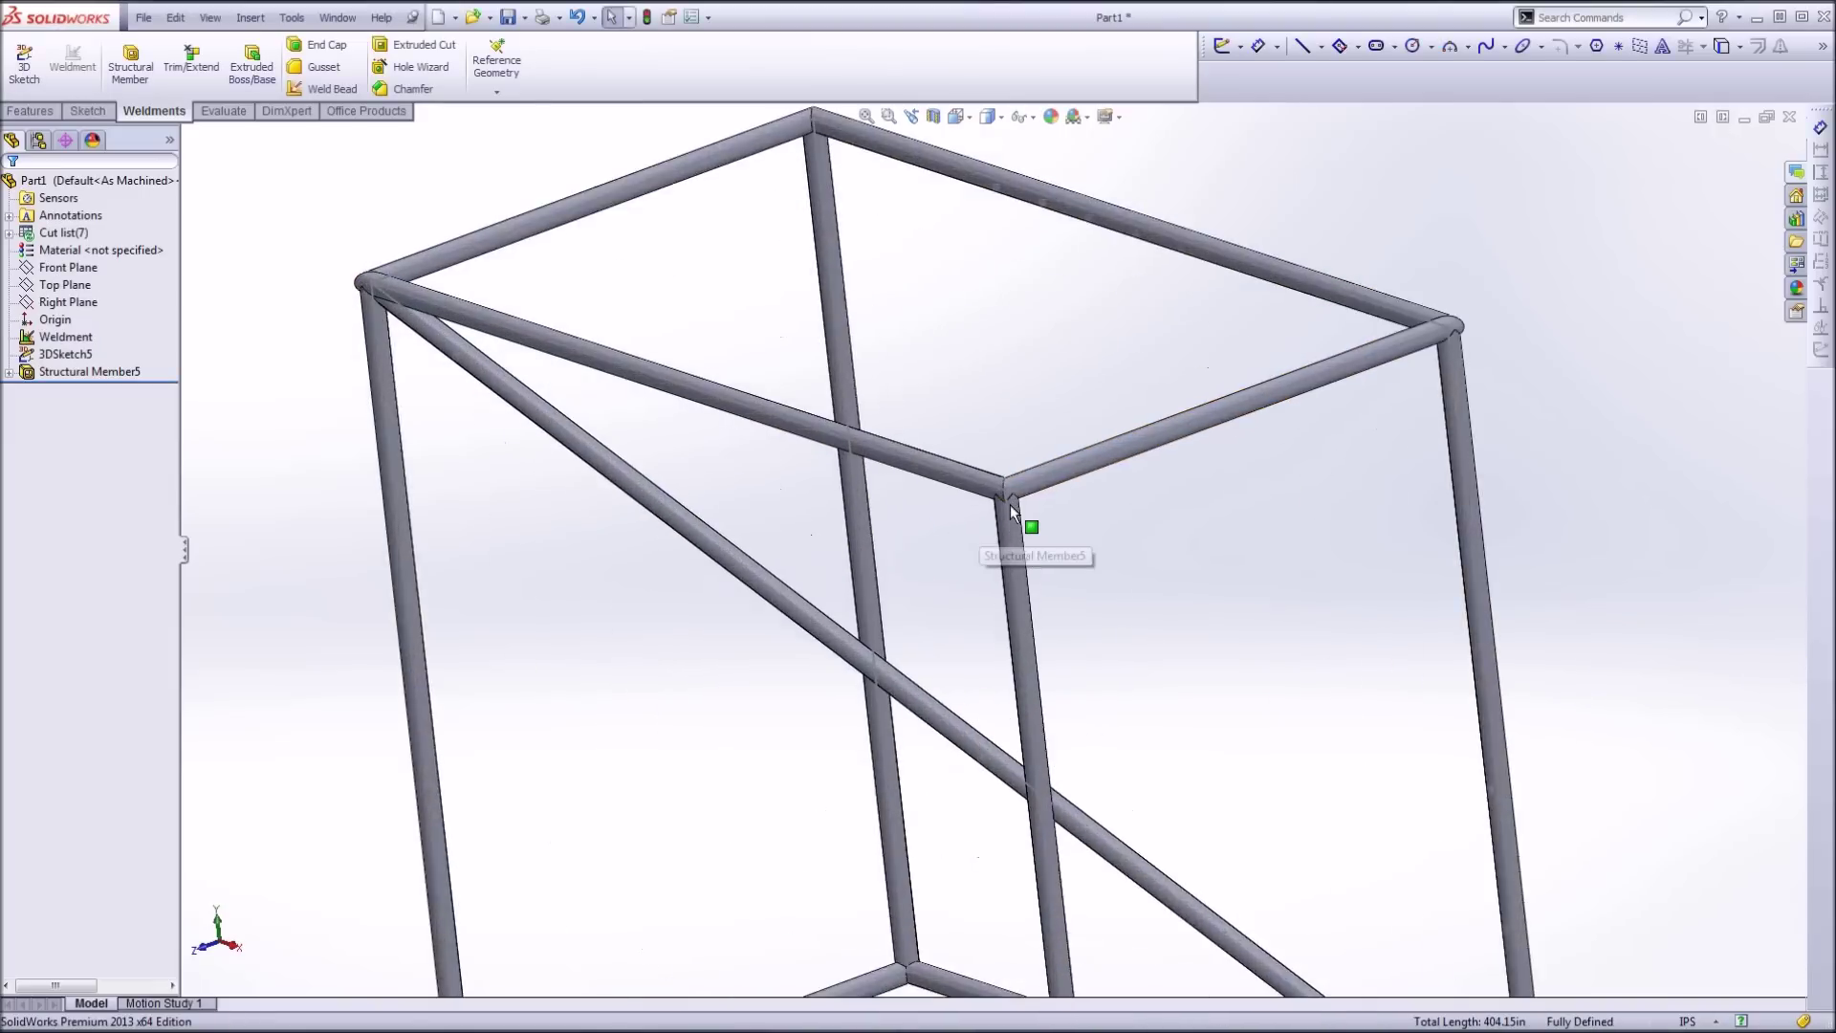
scroll(1012, 507, down, 5)
mouse_move(1011, 497)
middle_down()
mouse_move(1180, 447)
mouse_move(1135, 475)
mouse_move(1004, 483)
middle_up()
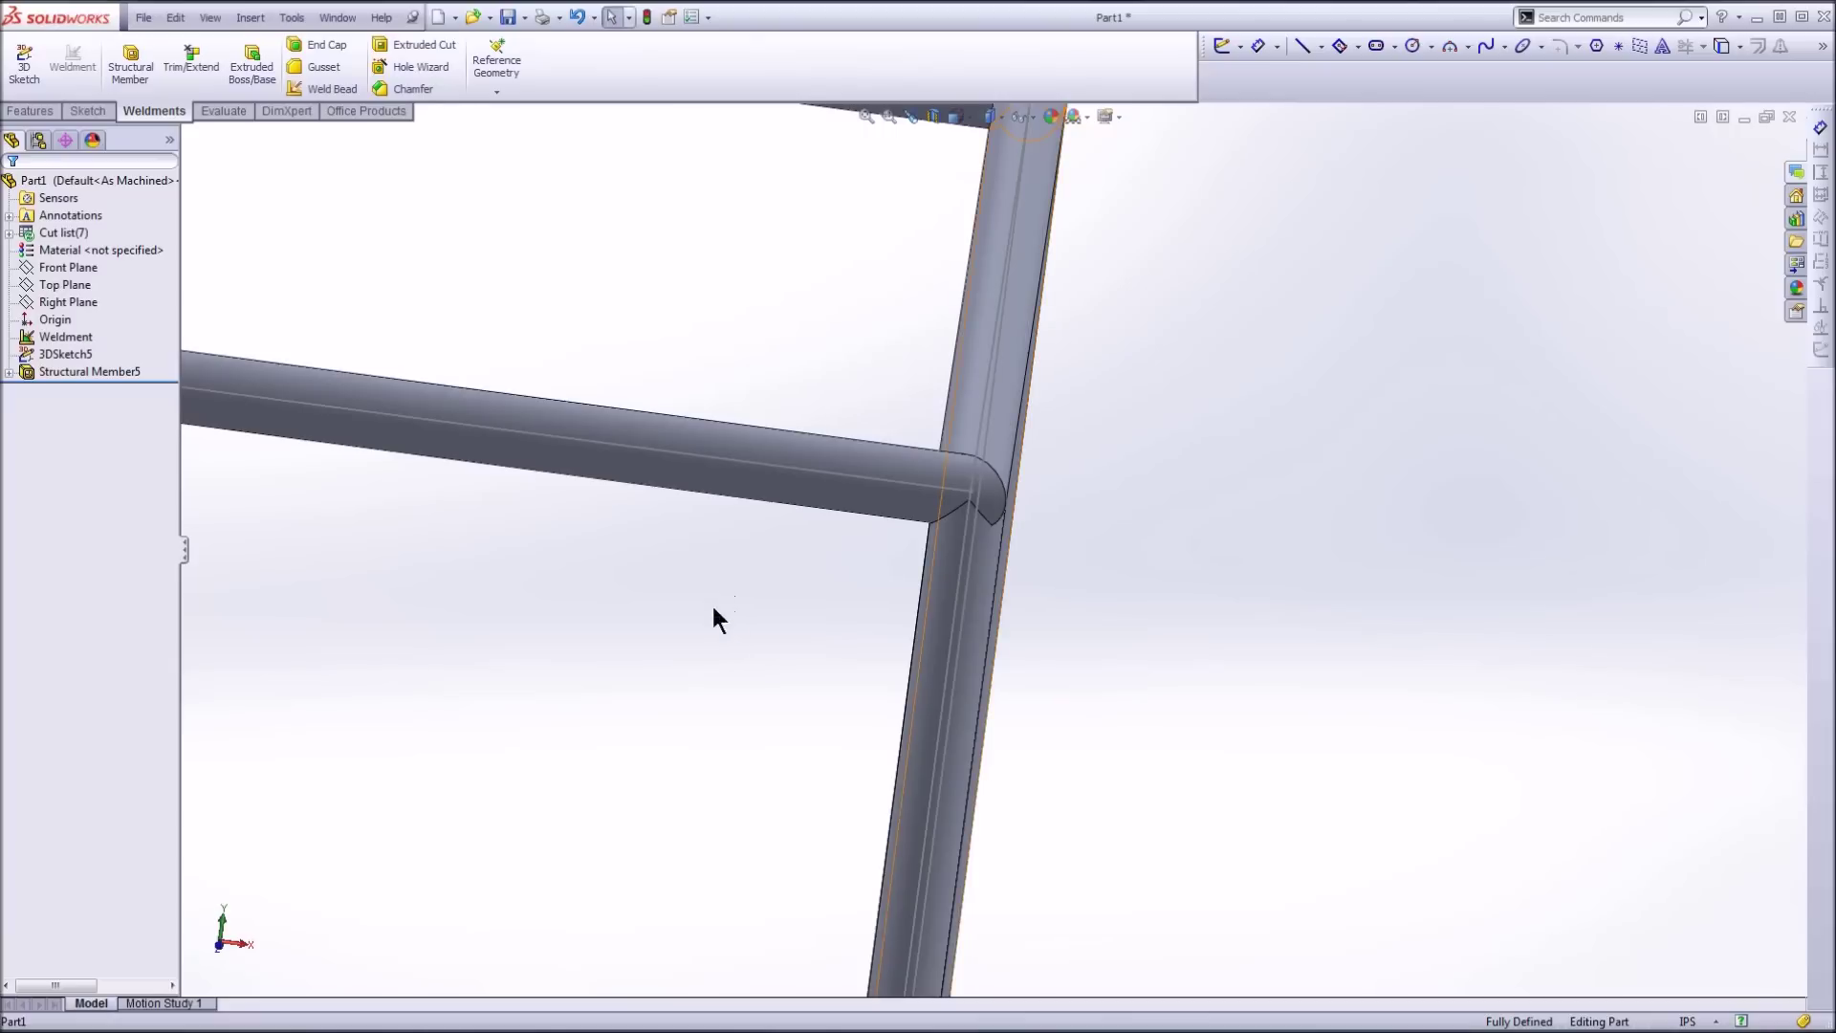
Step: Zoom back out and orbit to an isometric view of the braced 36 by 20 by 32 in frame
scroll(708, 608, up, 8)
scroll(691, 640, up, 4)
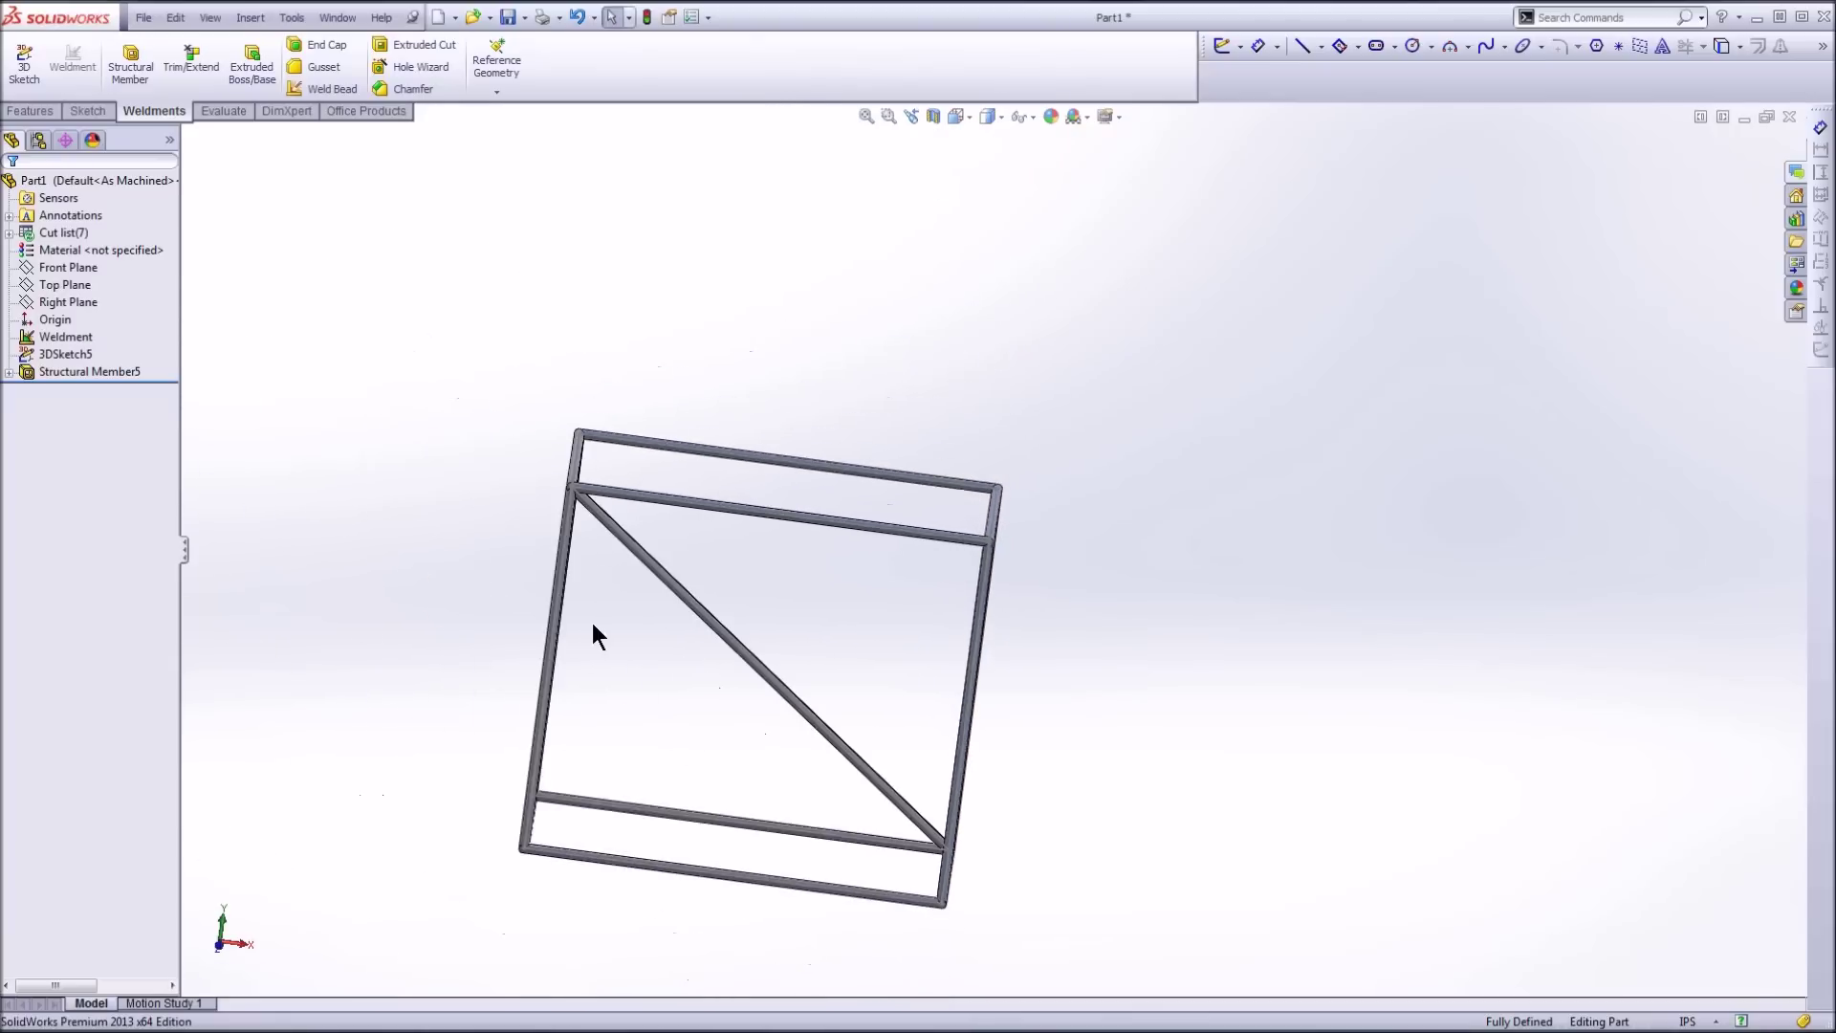
scroll(594, 635, down, 4)
middle_drag(947, 500, 794, 771)
scroll(983, 760, up, 3)
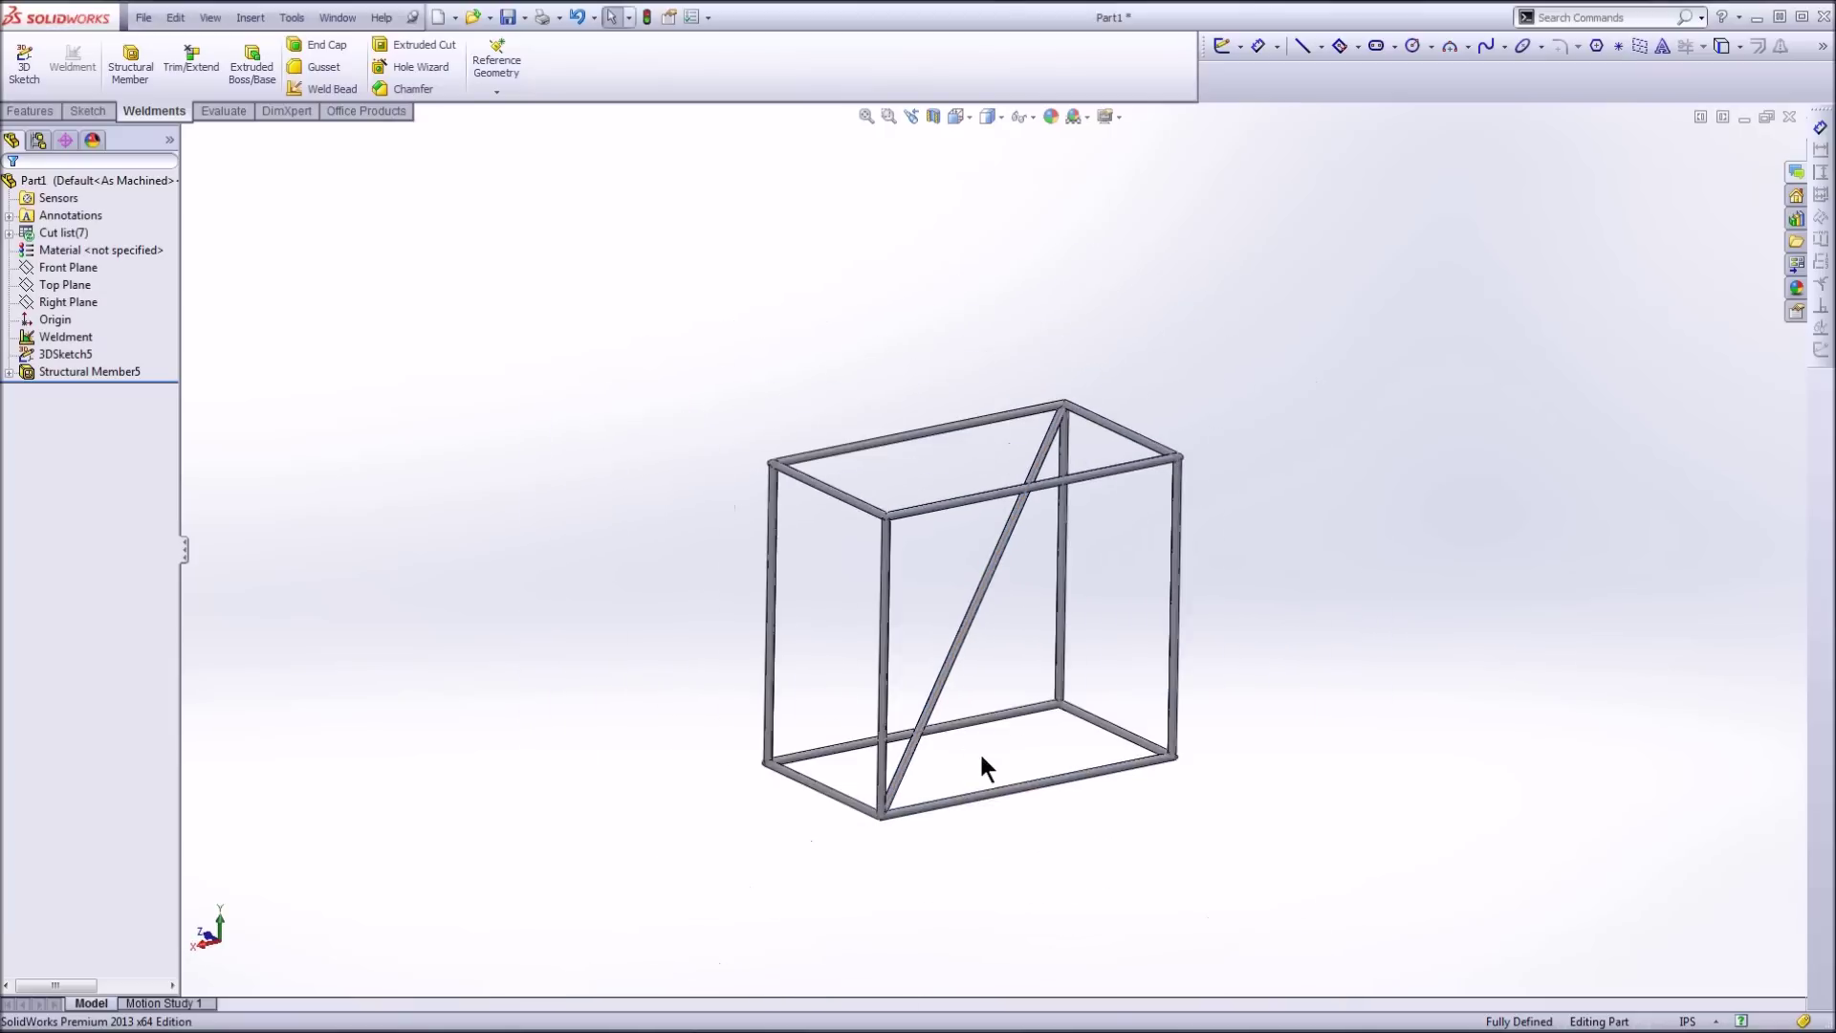
scroll(1012, 514, down, 6)
scroll(1012, 480, up, 2)
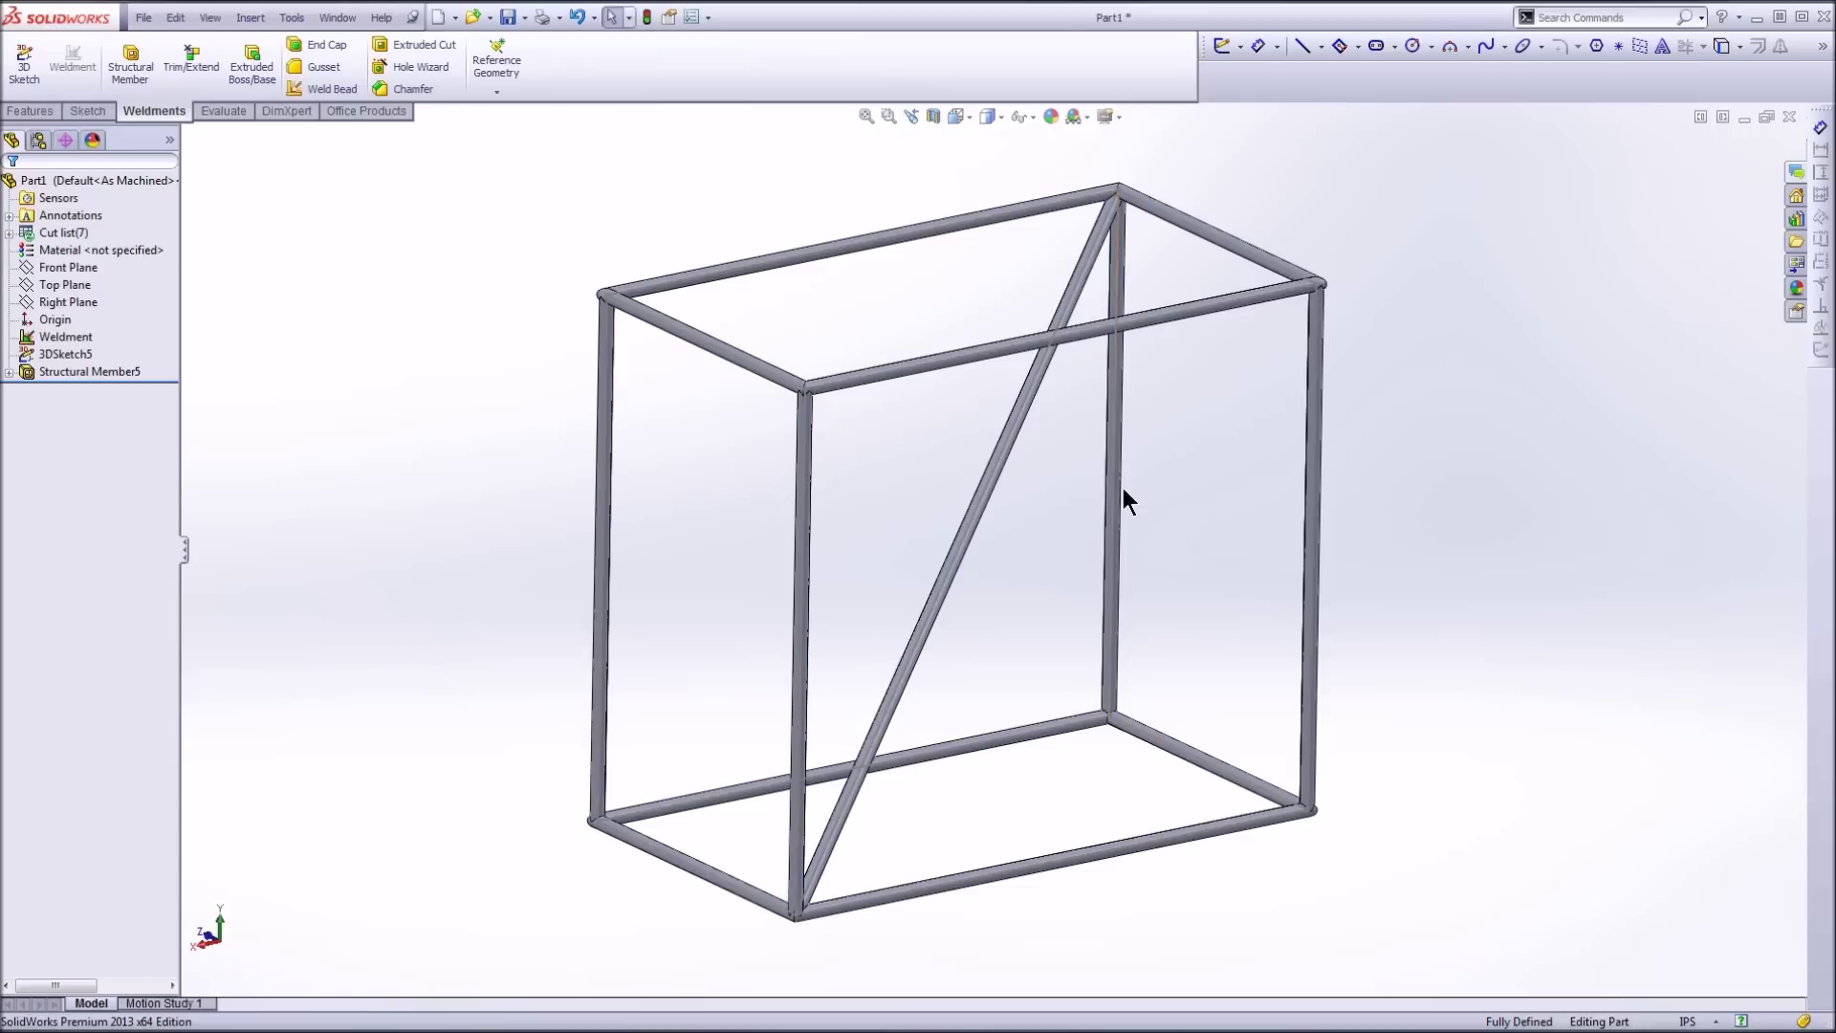
click(1320, 440)
click(959, 551)
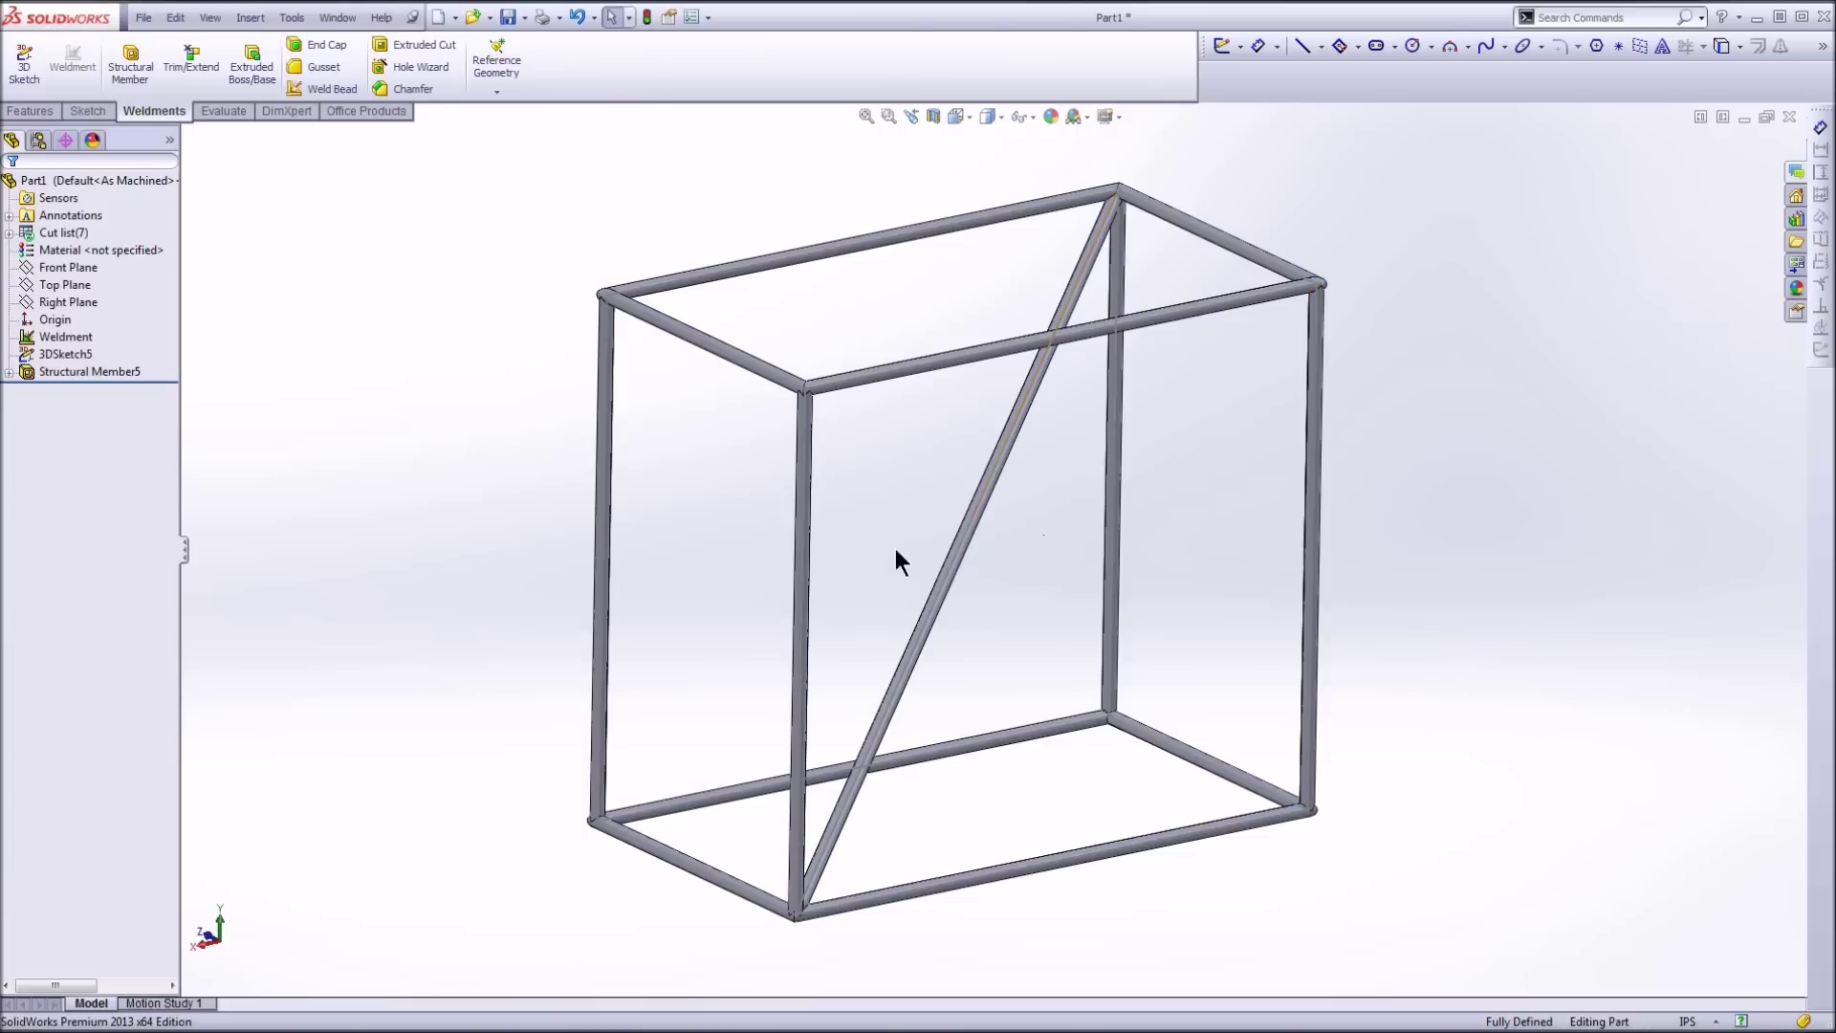